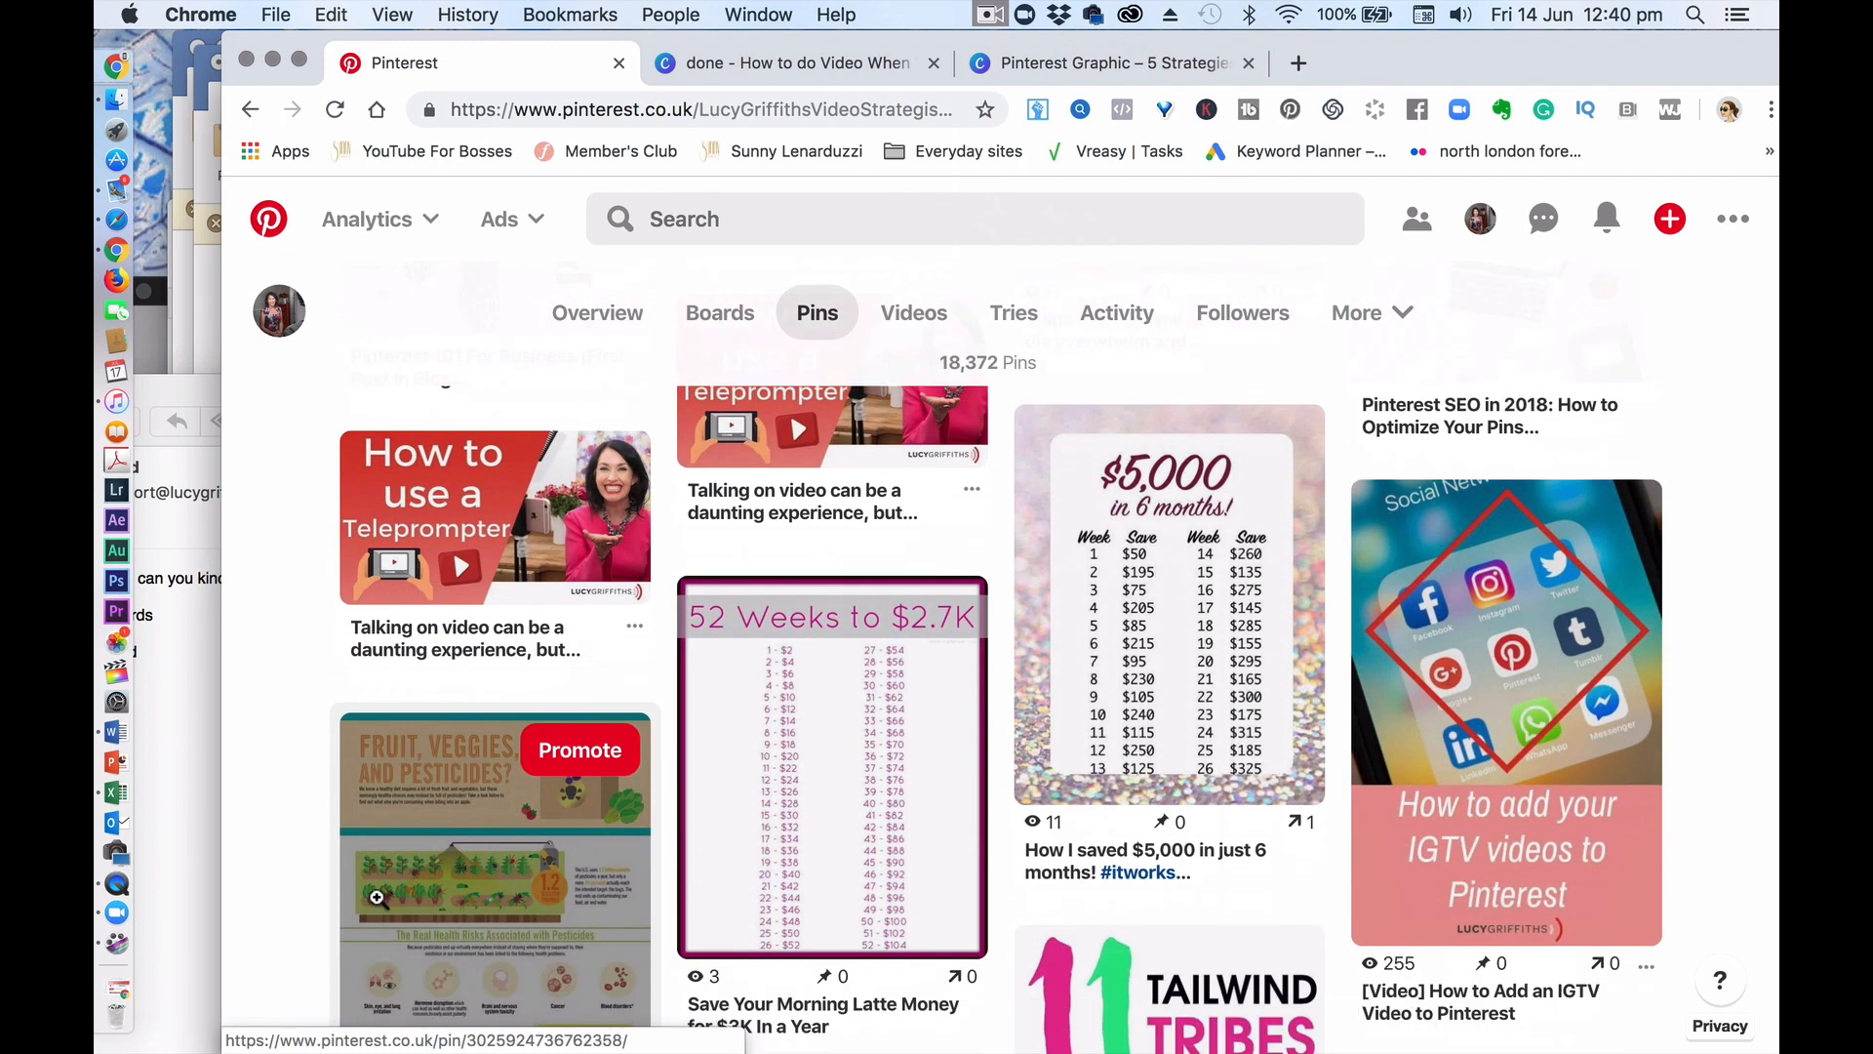
Step: Browse down through the profile's saved pins on Pinterest, comparing their graphic styles, titles and view statistics
{"action": "scroll", "coordinate": [377, 897], "scroll_direction": "down", "scroll_amount": 5}
{"action": "scroll", "coordinate": [376, 897], "scroll_direction": "up", "scroll_amount": 4}
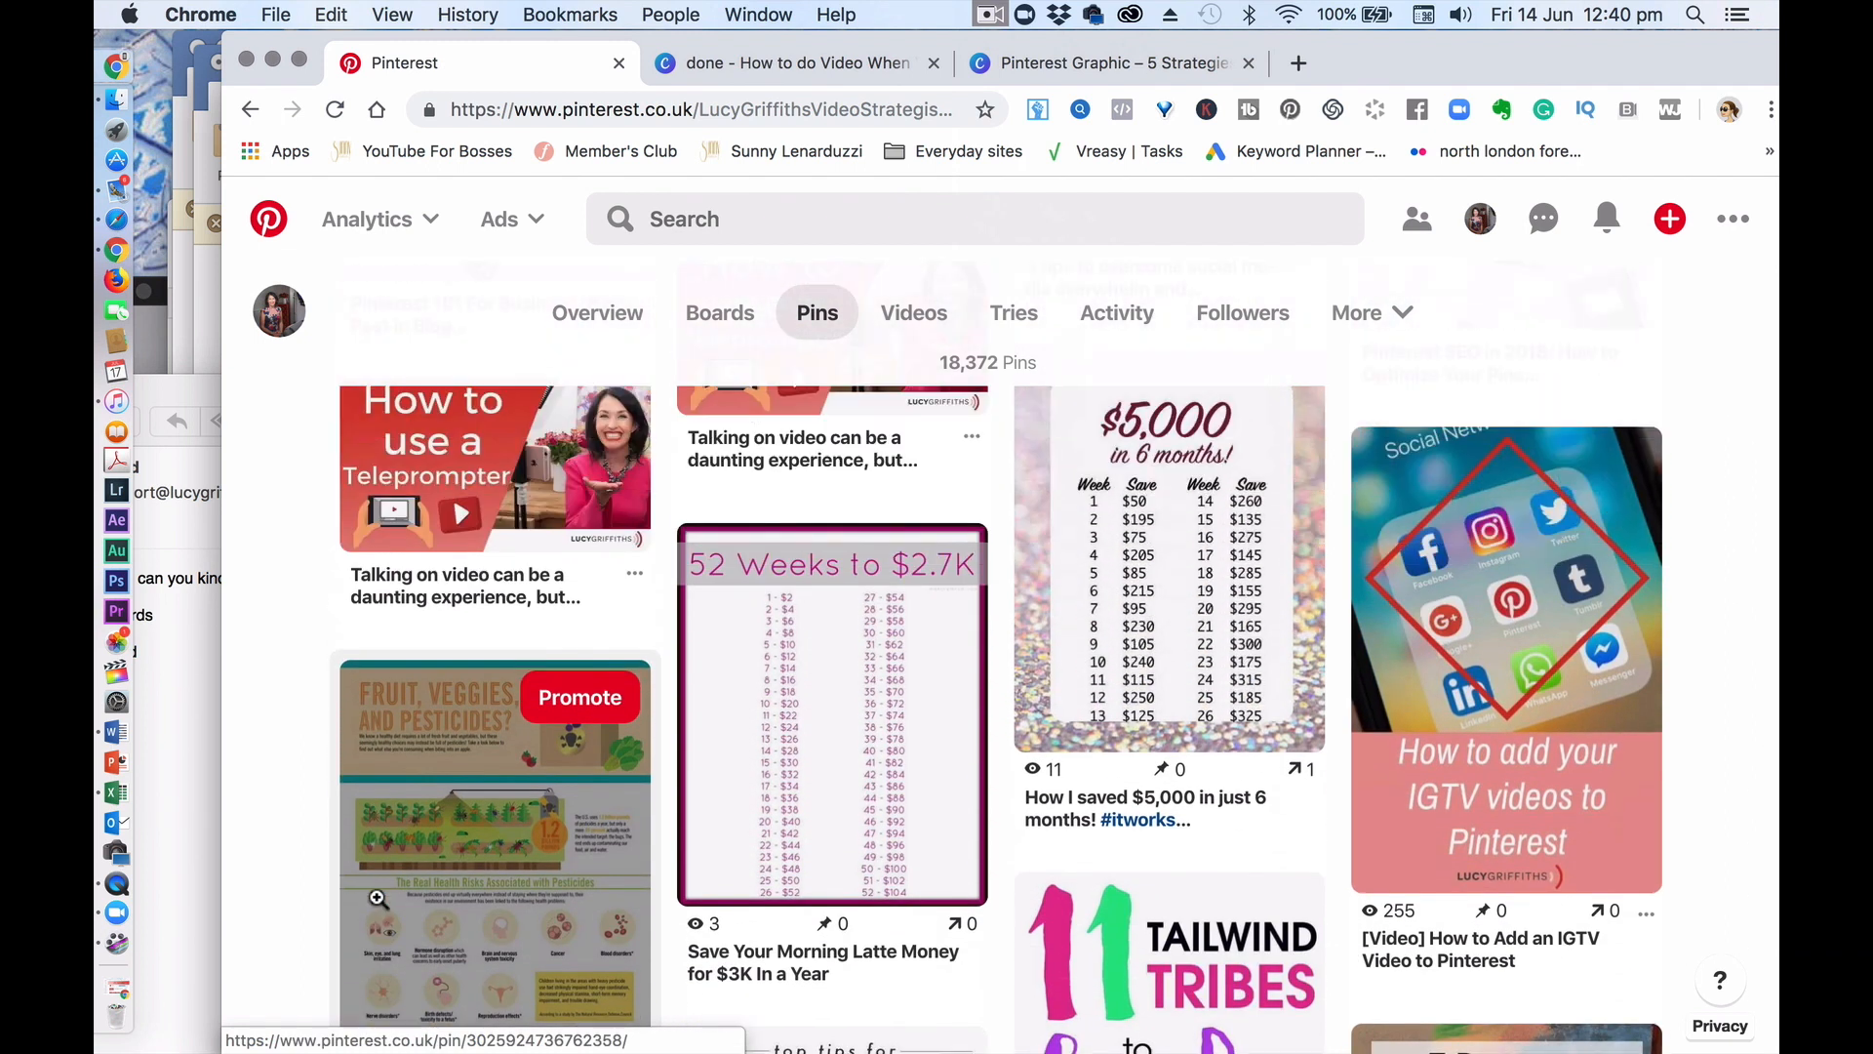
{"action": "scroll", "coordinate": [376, 896], "scroll_direction": "up", "scroll_amount": 2}
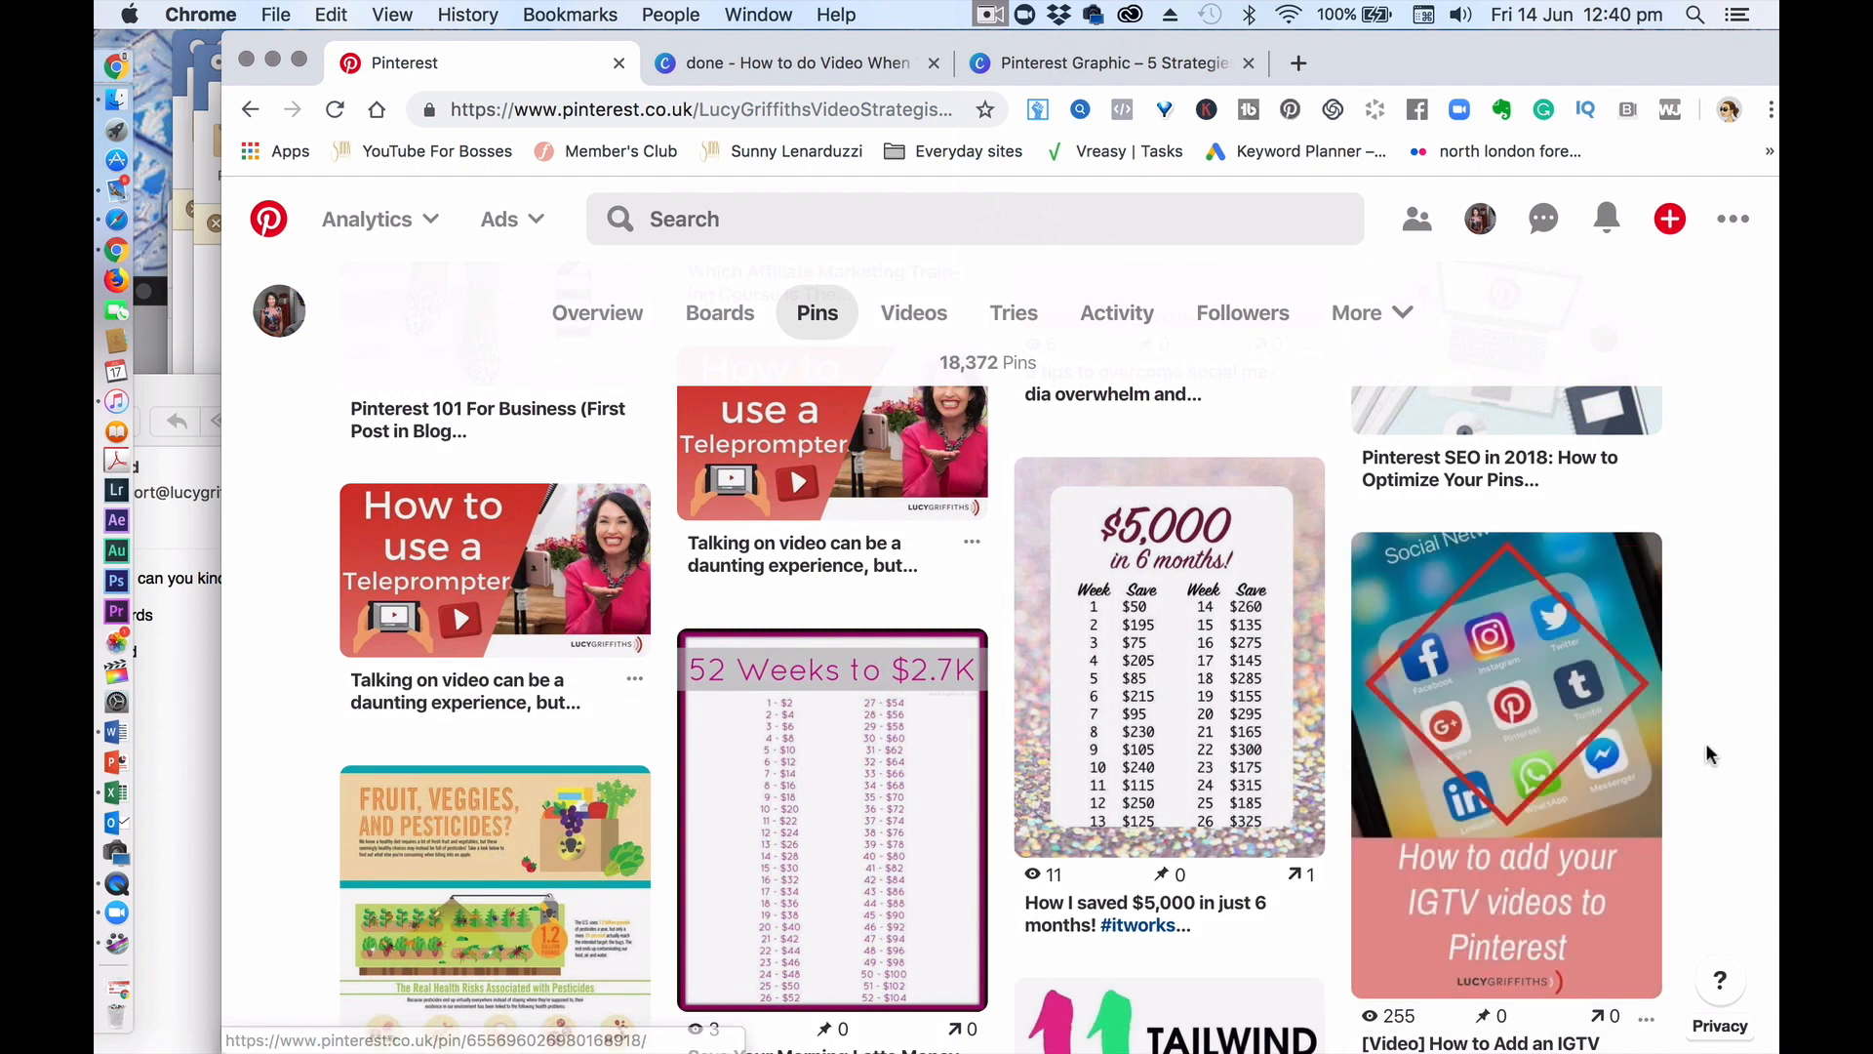
{"action": "scroll", "coordinate": [1707, 754], "scroll_direction": "down", "scroll_amount": 9}
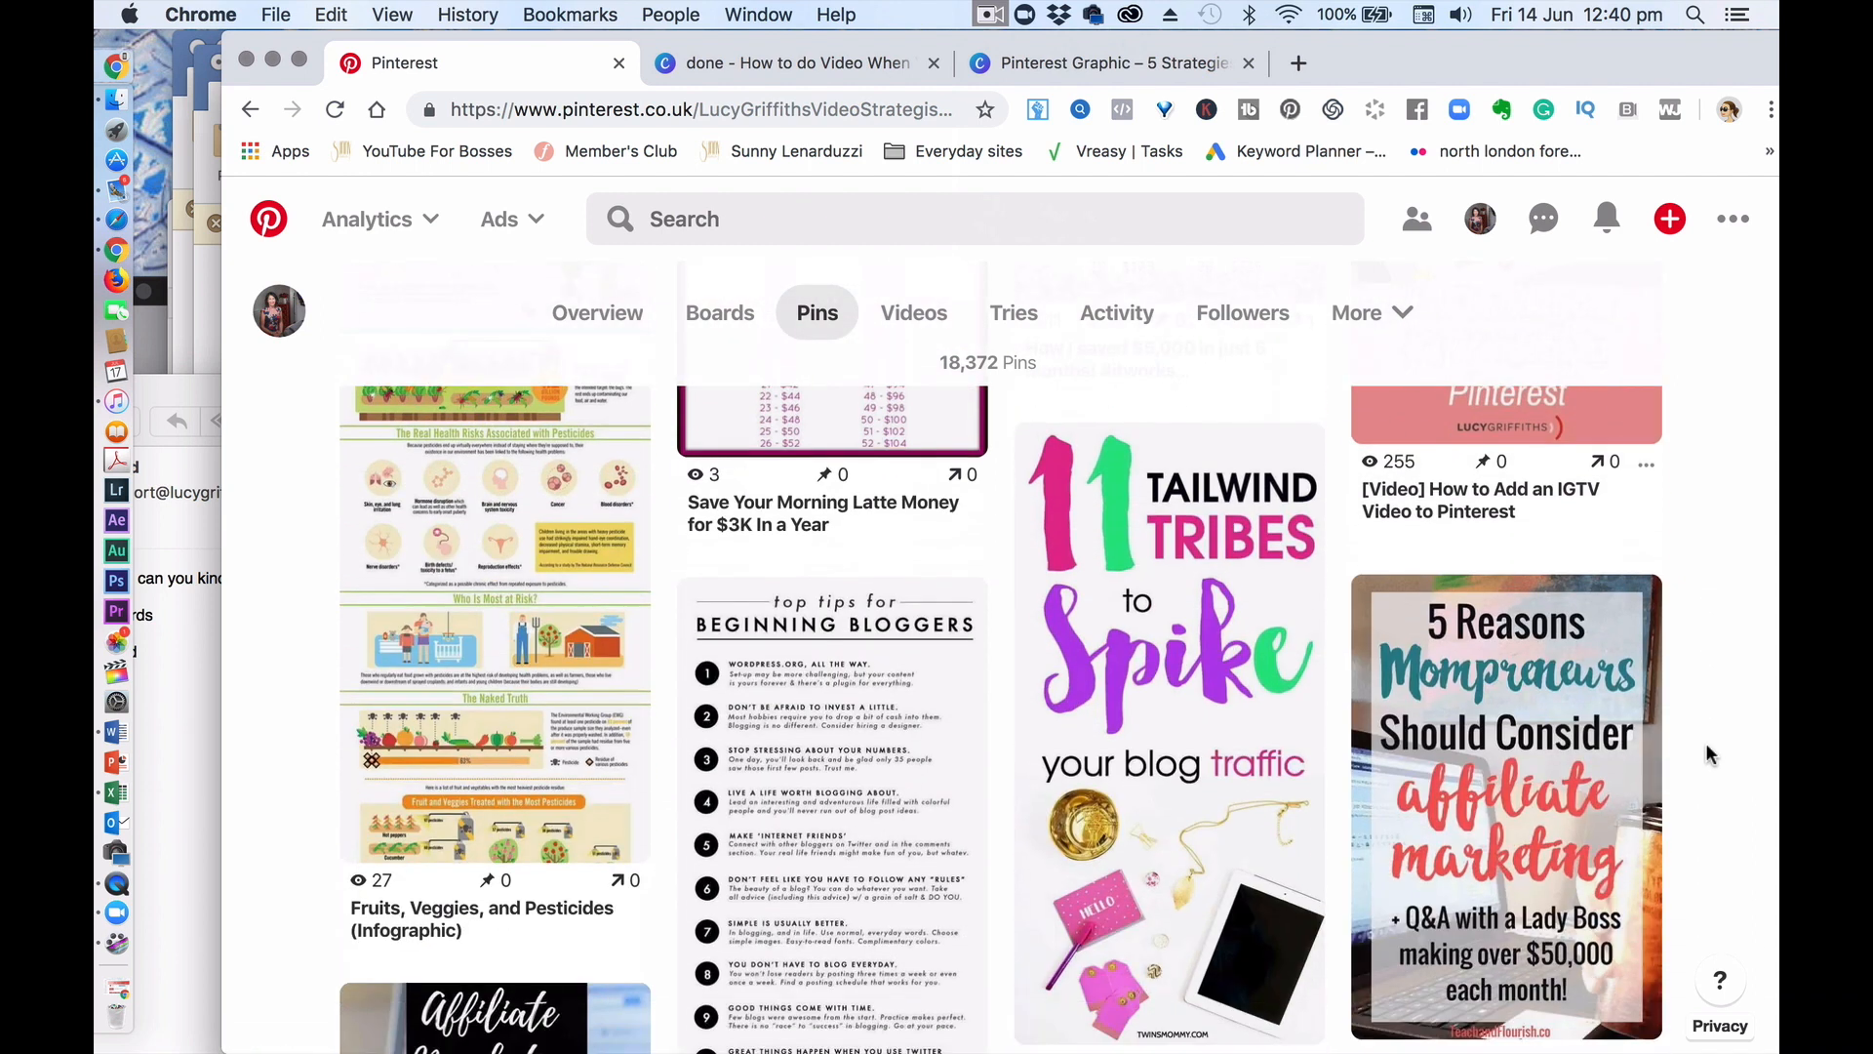
{"action": "scroll", "coordinate": [1707, 754], "scroll_direction": "down", "scroll_amount": 7}
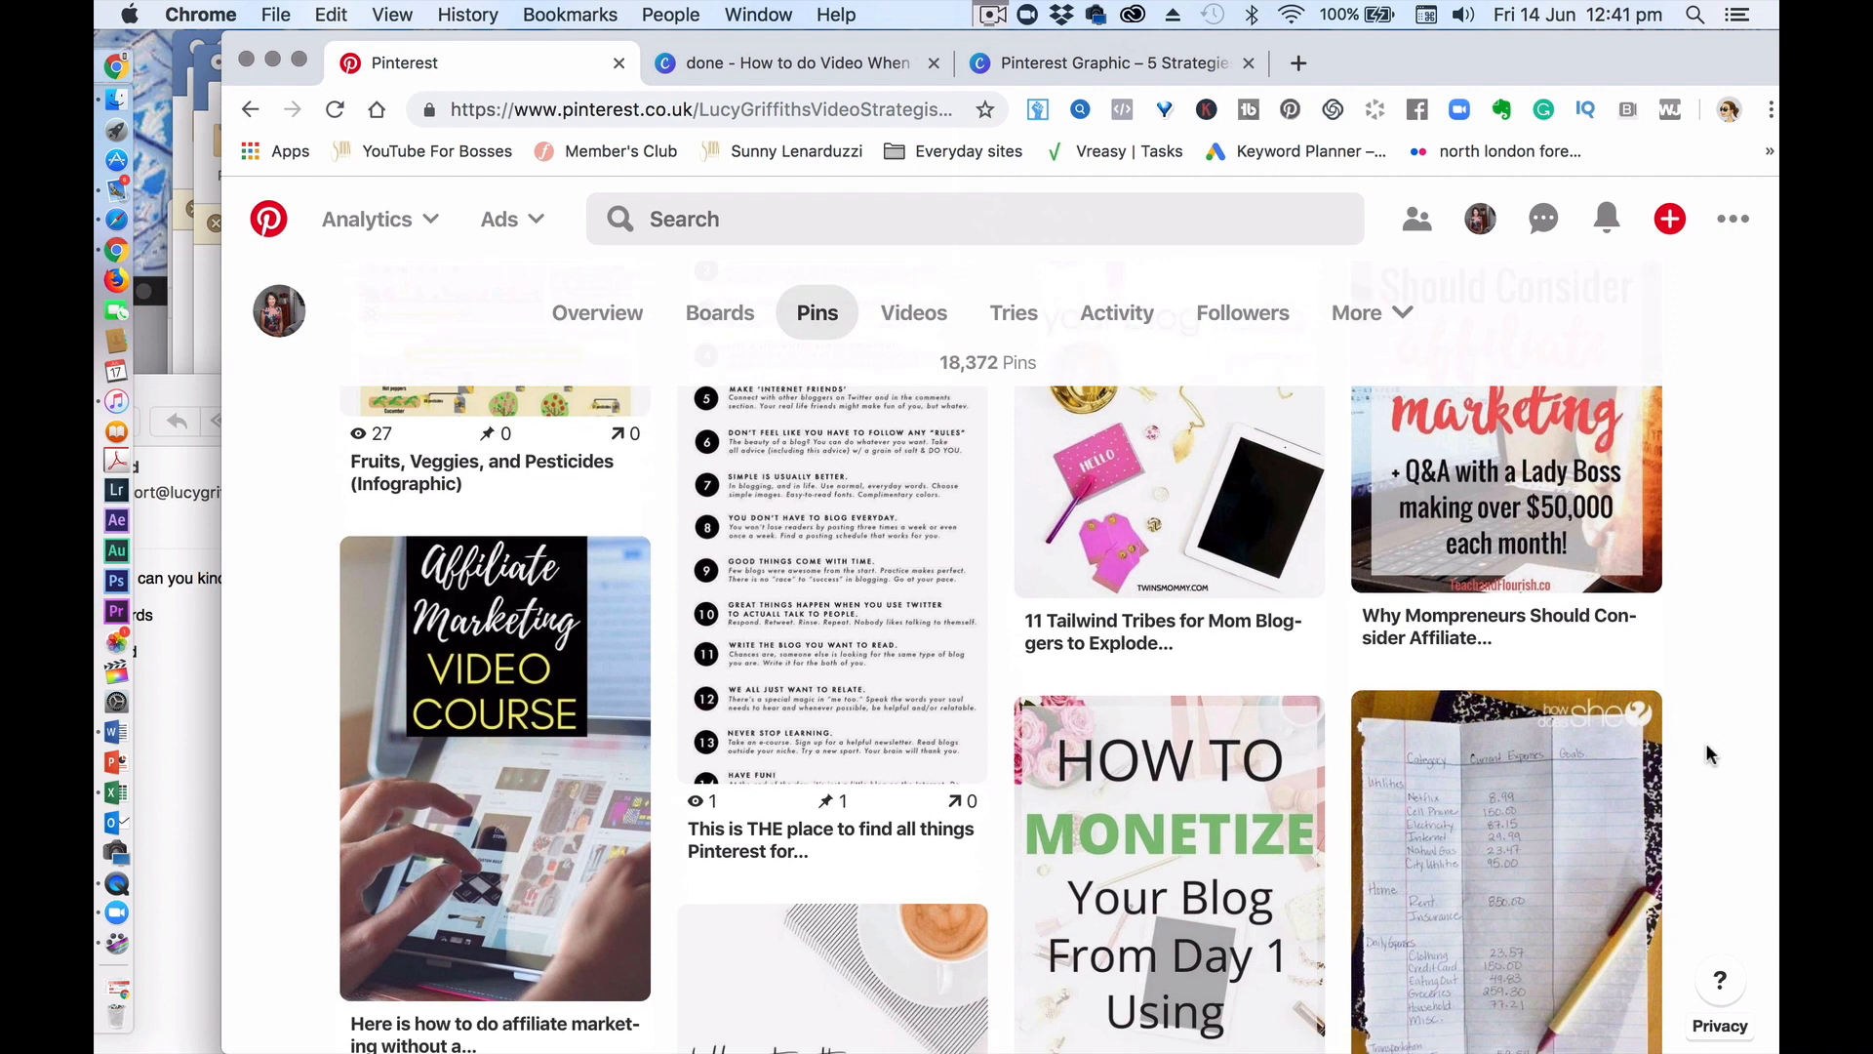
{"action": "scroll", "coordinate": [1708, 754], "scroll_direction": "down", "scroll_amount": 2}
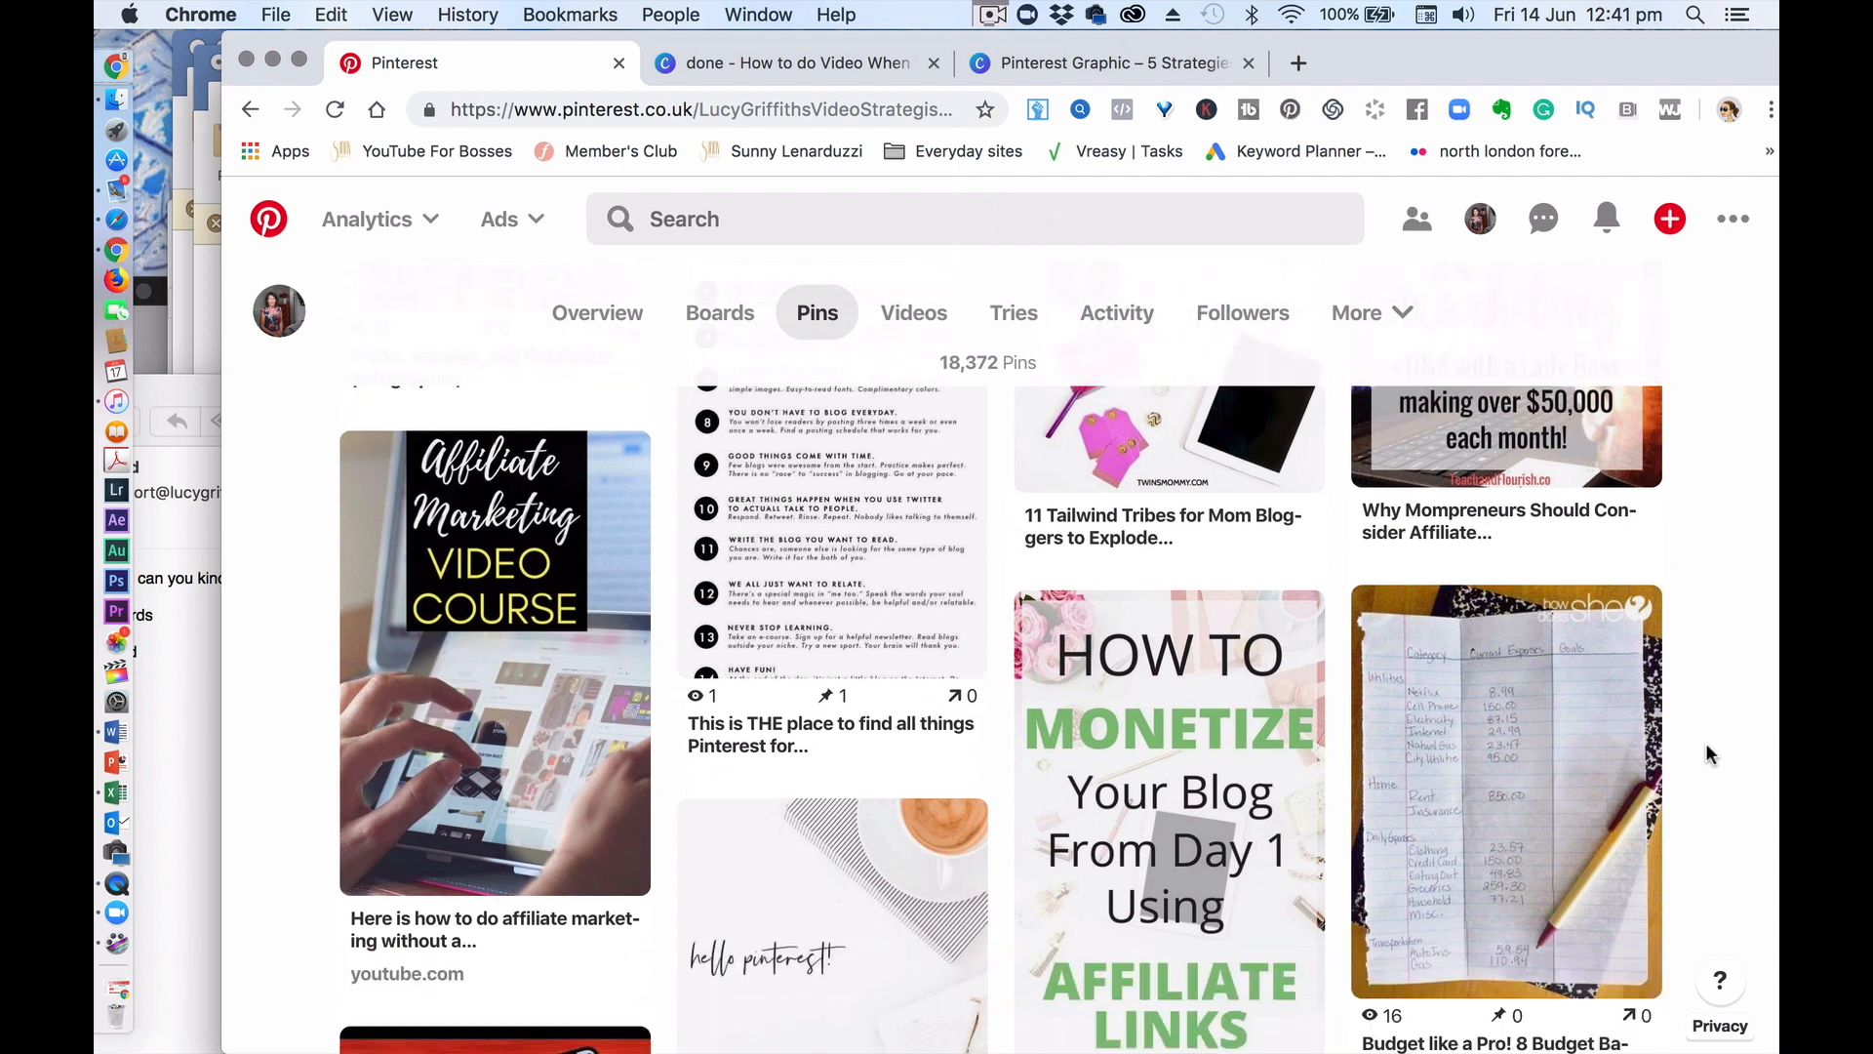
{"action": "scroll", "coordinate": [1707, 754], "scroll_direction": "down", "scroll_amount": 3}
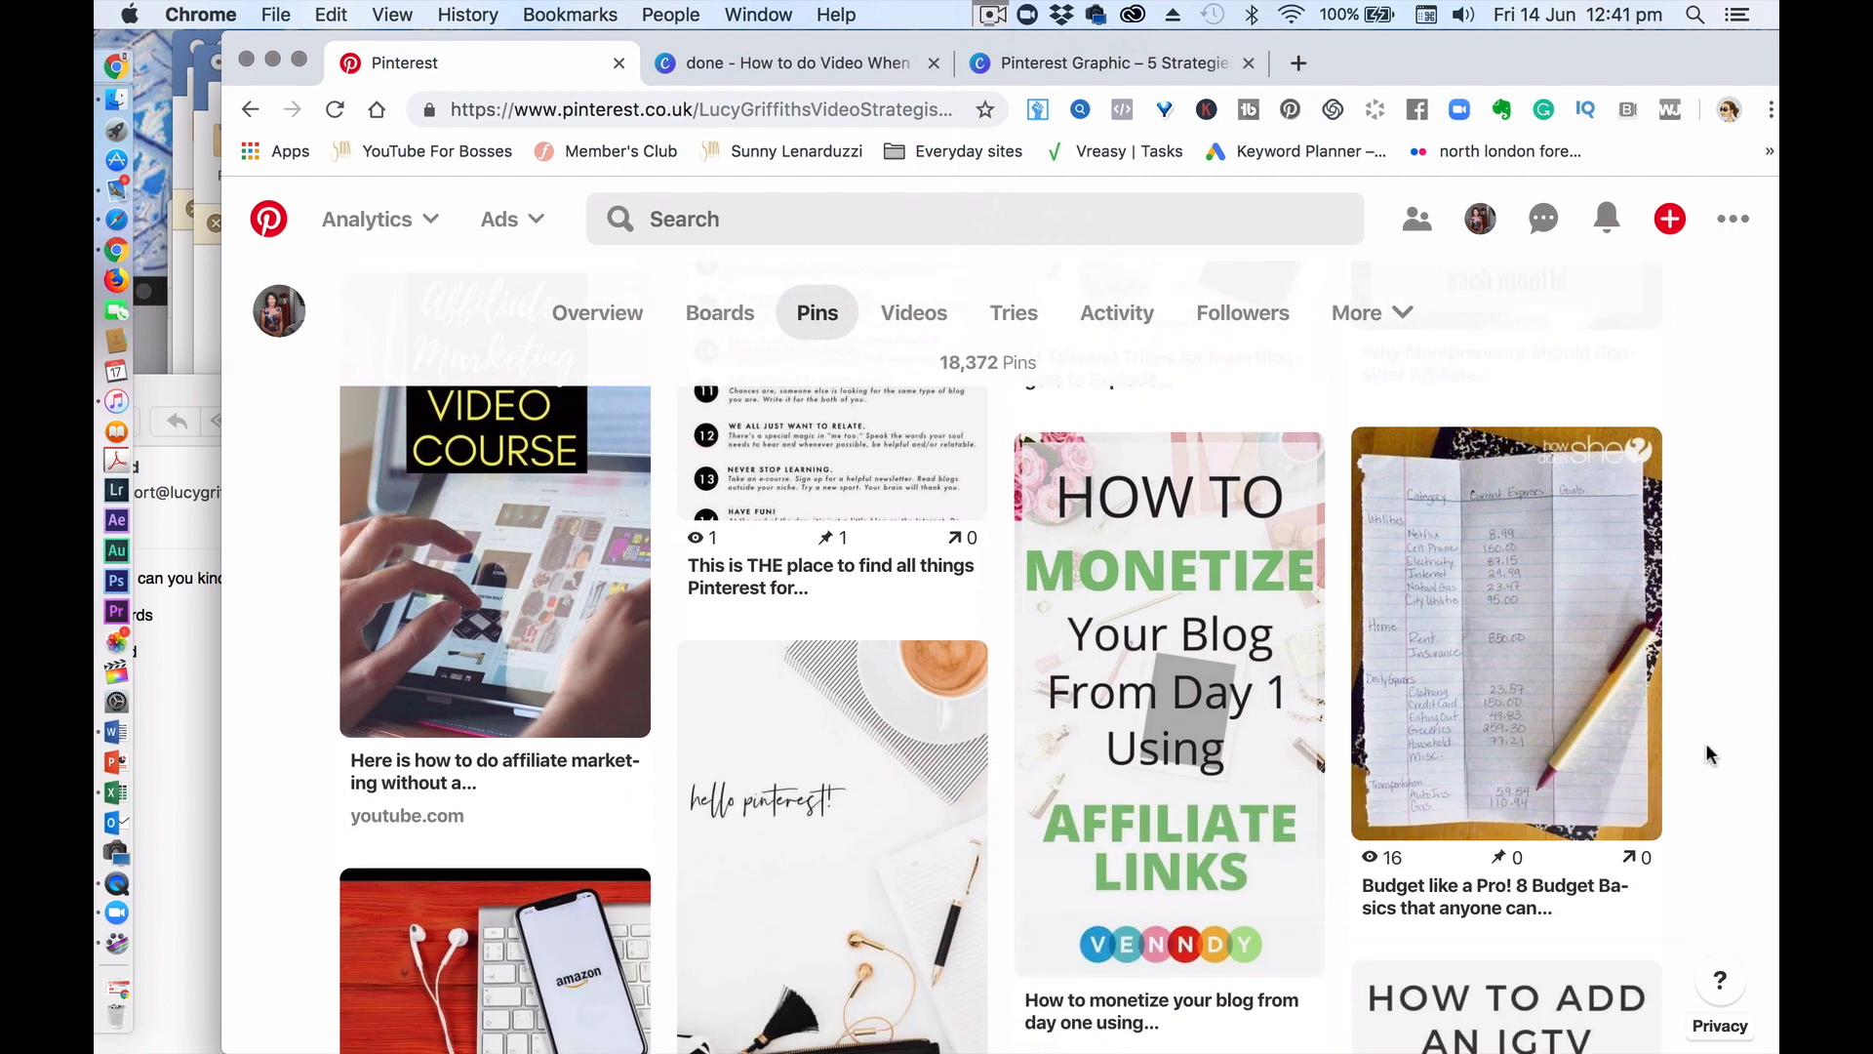
{"action": "scroll", "coordinate": [1708, 754], "scroll_direction": "down", "scroll_amount": 1}
{"action": "scroll", "coordinate": [1707, 754], "scroll_direction": "down", "scroll_amount": 1}
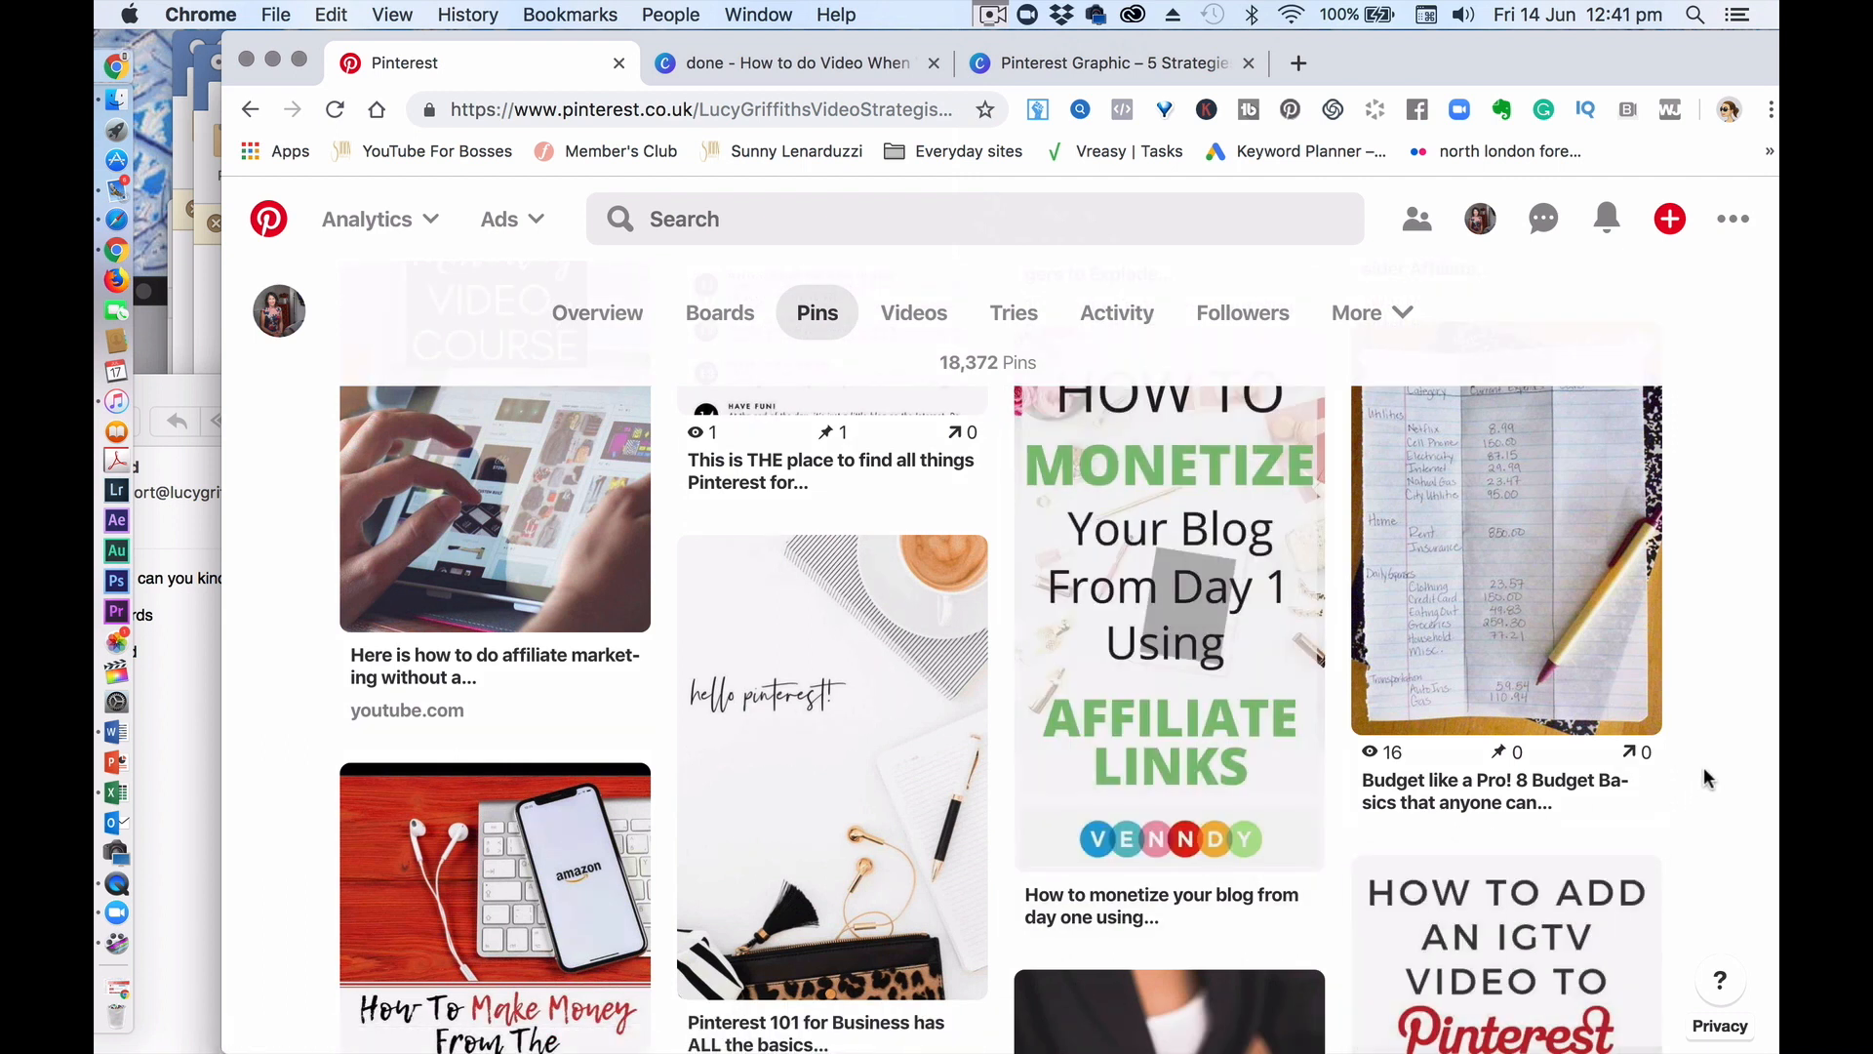
{"action": "scroll", "coordinate": [1744, 730], "scroll_direction": "down", "scroll_amount": 9}
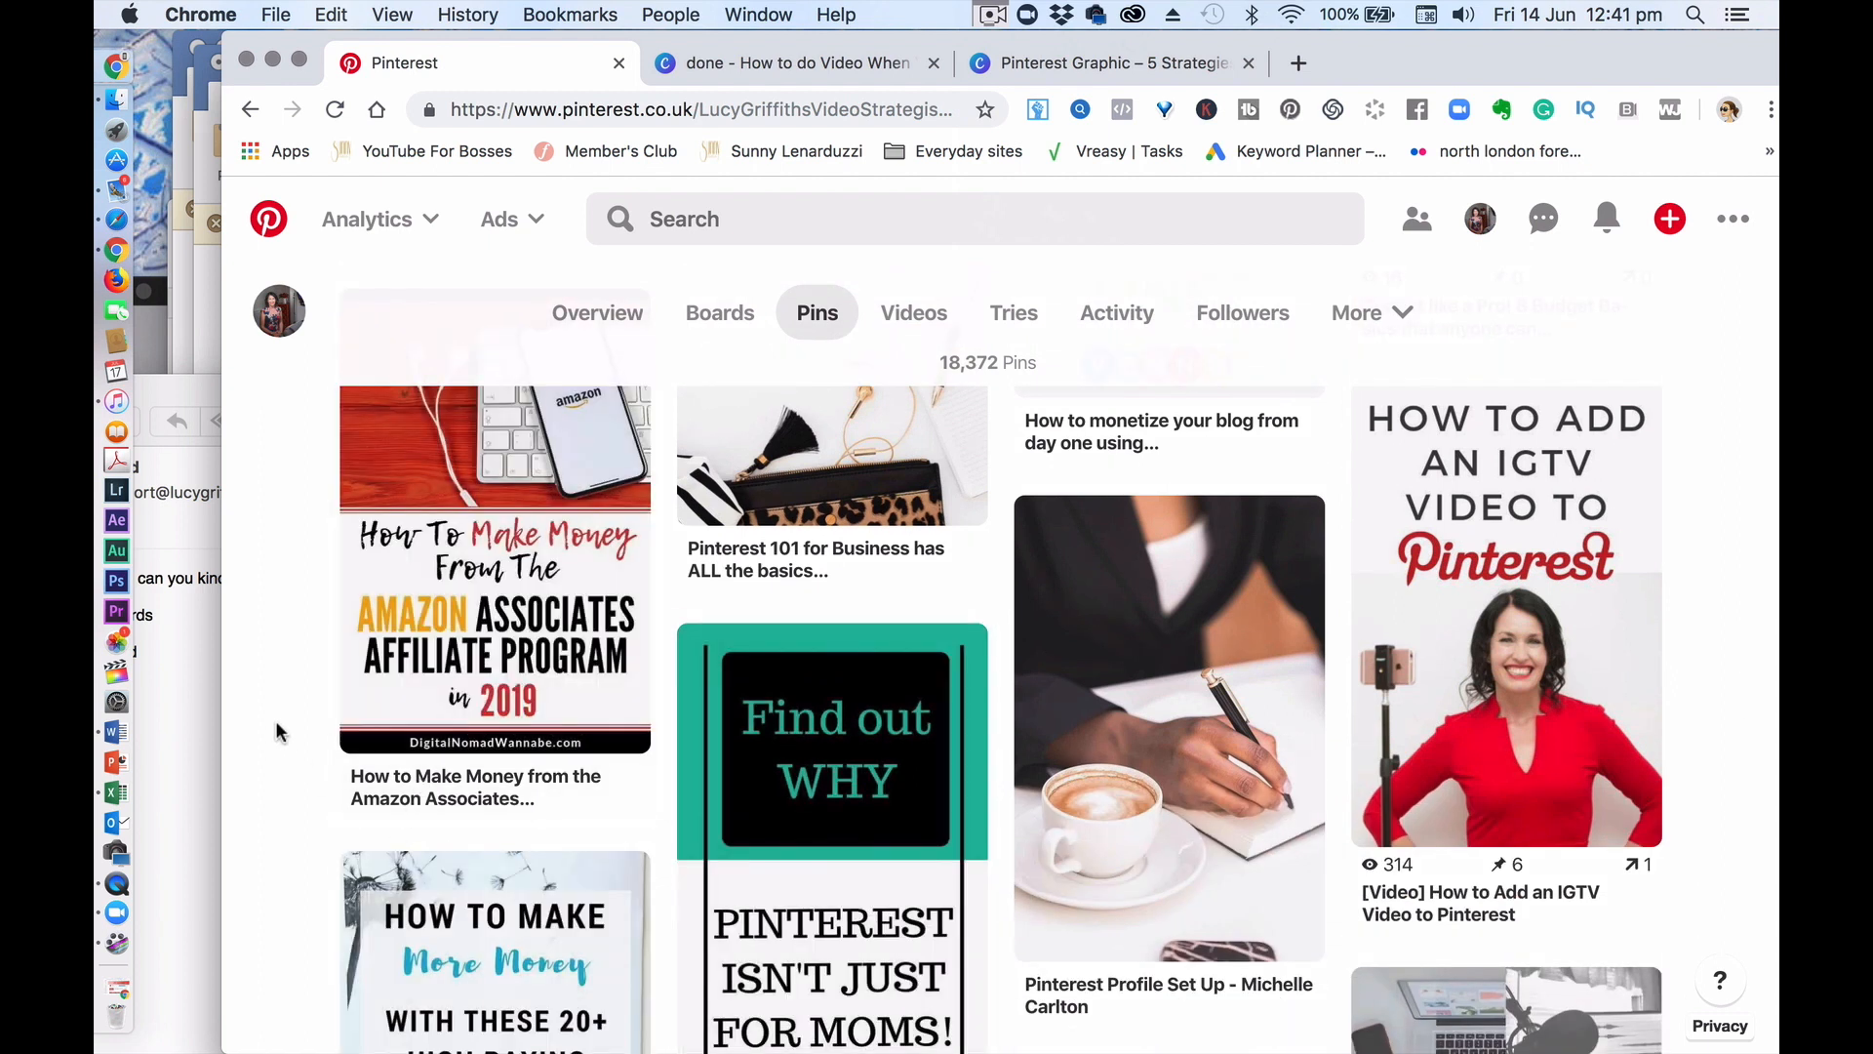
{"action": "scroll", "coordinate": [278, 732], "scroll_direction": "down", "scroll_amount": 1}
{"action": "scroll", "coordinate": [399, 803], "scroll_direction": "down", "scroll_amount": 1}
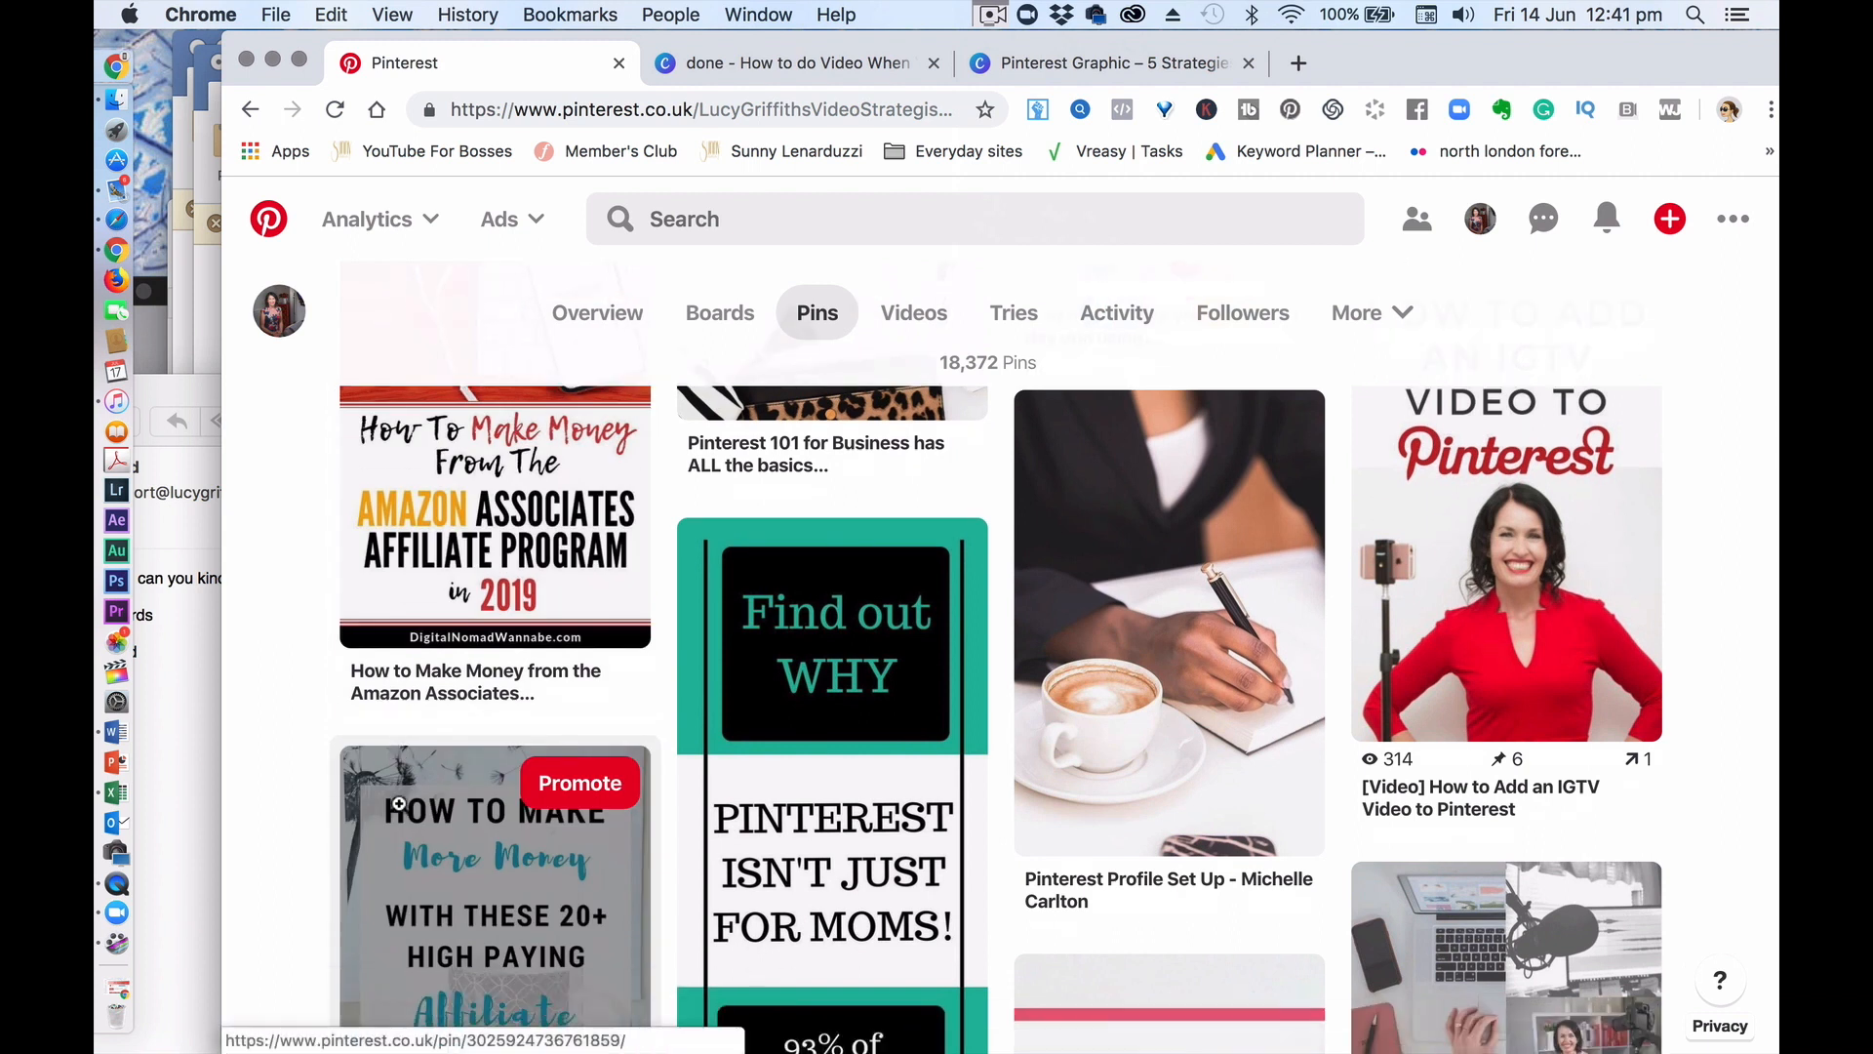
{"action": "scroll", "coordinate": [399, 803], "scroll_direction": "down", "scroll_amount": 8}
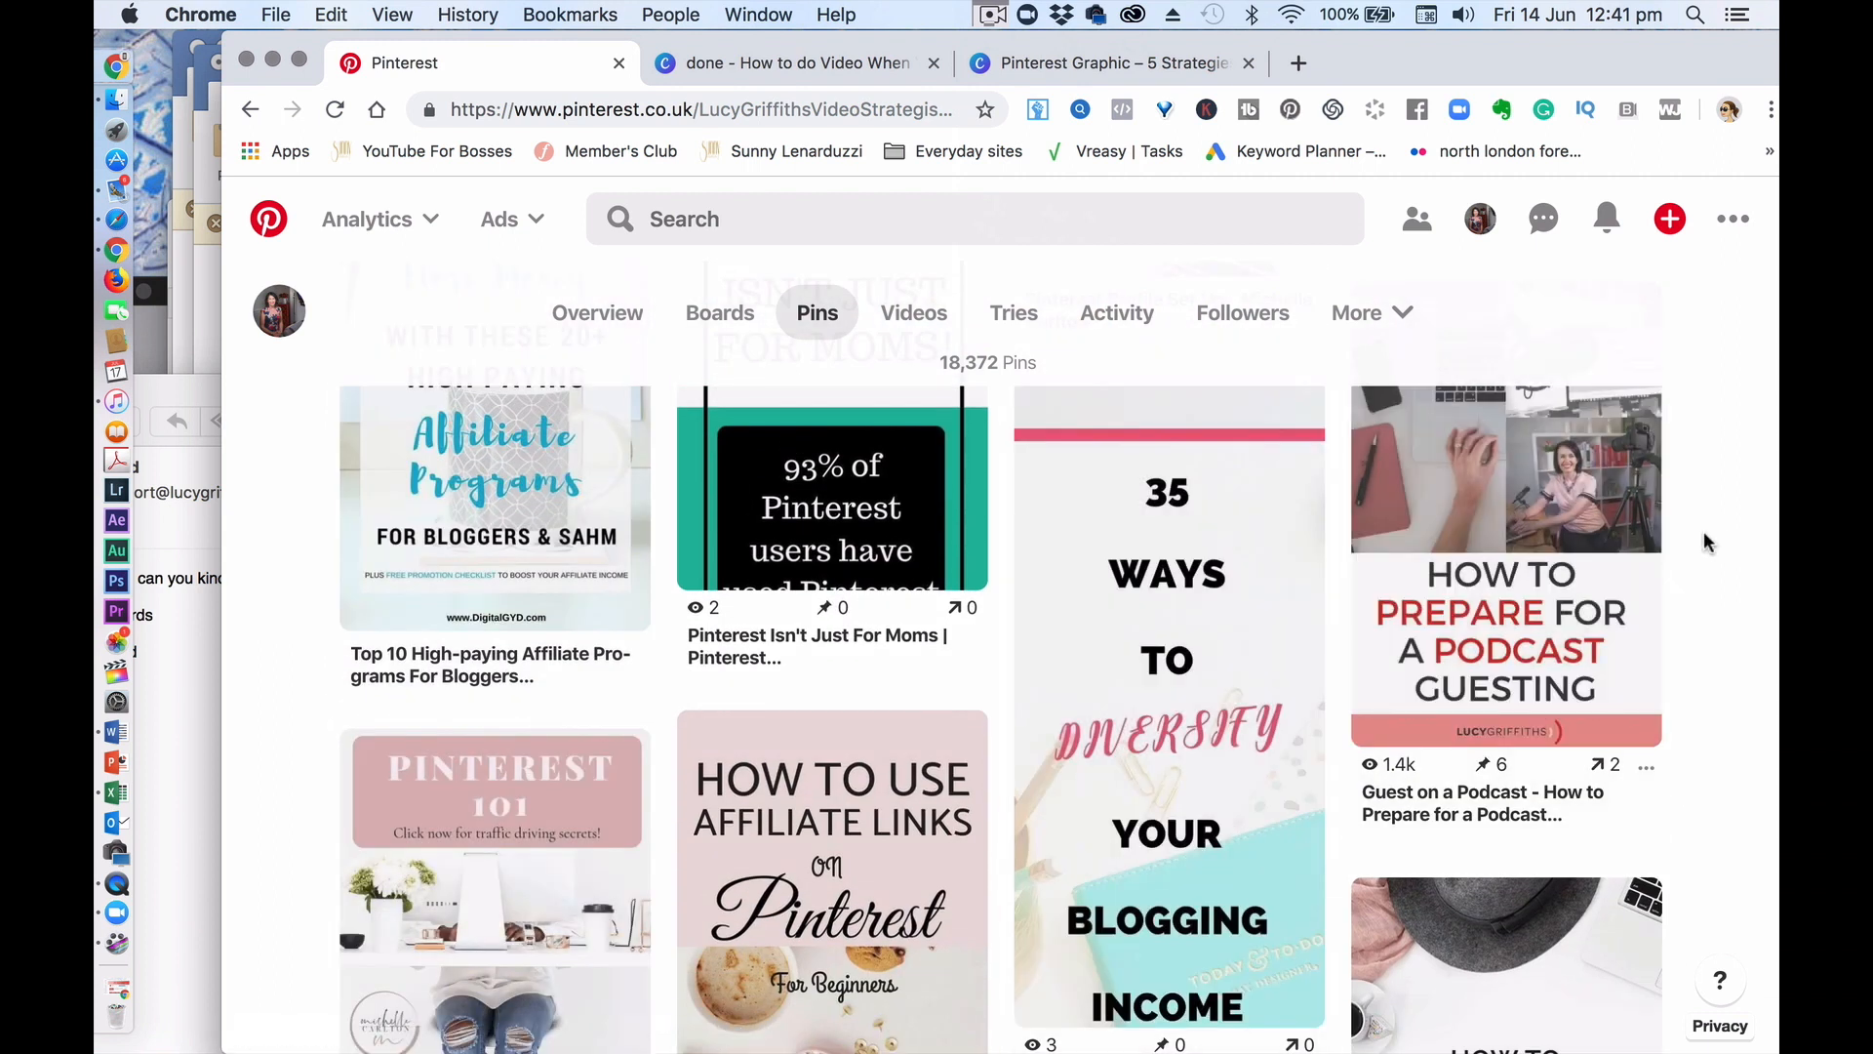
Step: Examine the "How to Prepare for a Podcast Guesting" pin and its statistics, and return to the profile header
{"action": "scroll", "coordinate": [1705, 539], "scroll_direction": "up", "scroll_amount": 1}
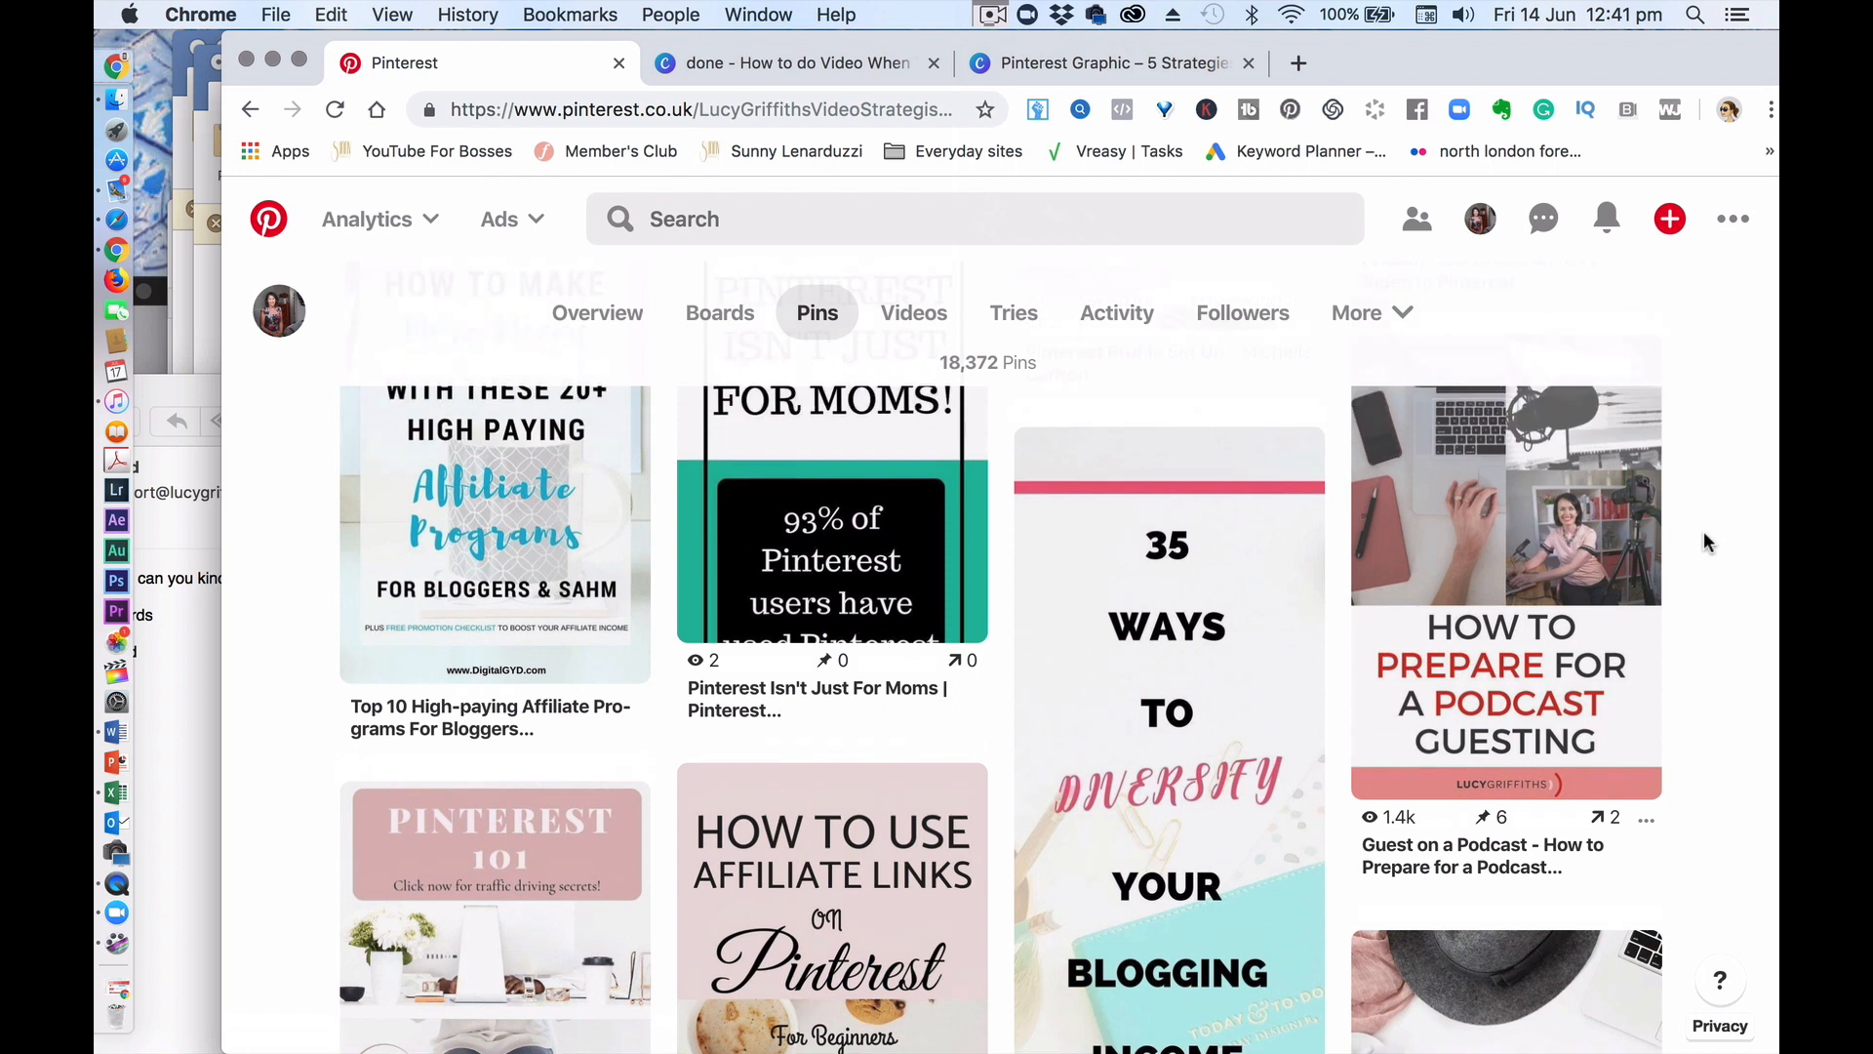
{"action": "scroll", "coordinate": [1705, 543], "scroll_direction": "up", "scroll_amount": 1}
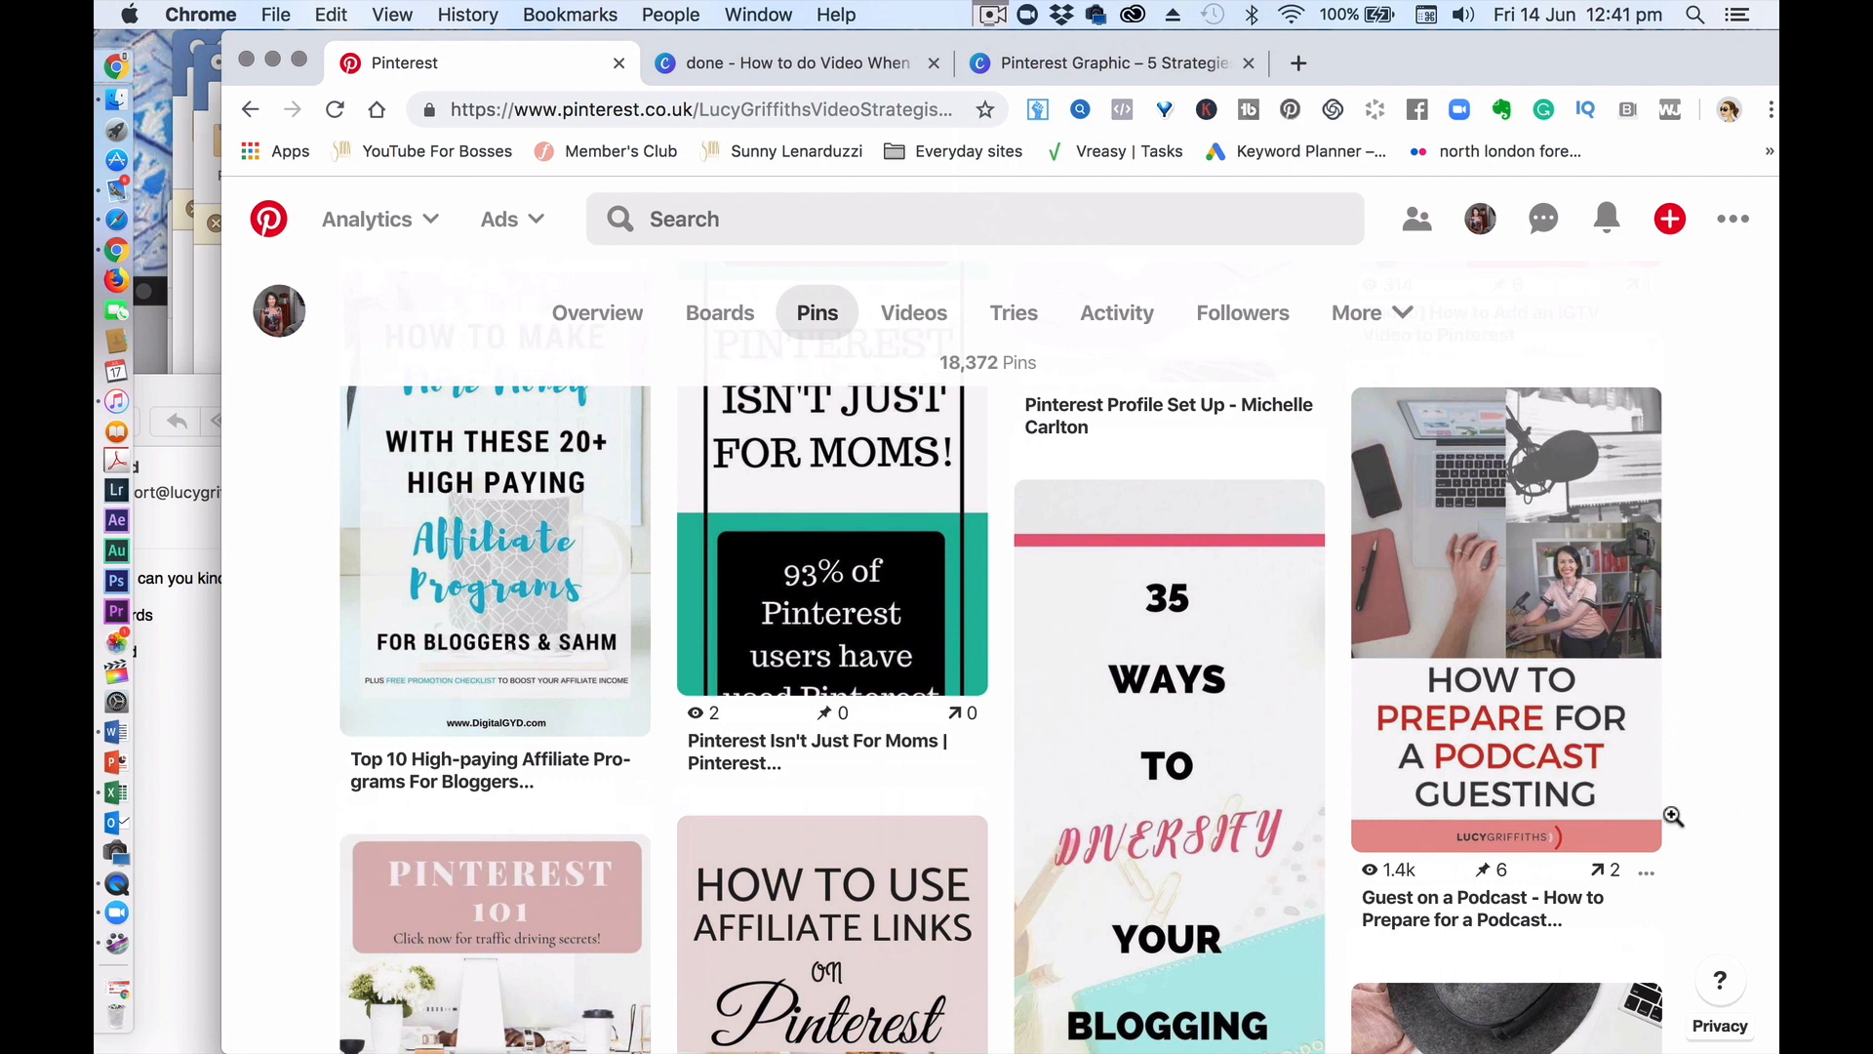
{"action": "mouse_move", "coordinate": [1468, 823]}
{"action": "scroll", "coordinate": [1680, 586], "scroll_direction": "up", "scroll_amount": 6}
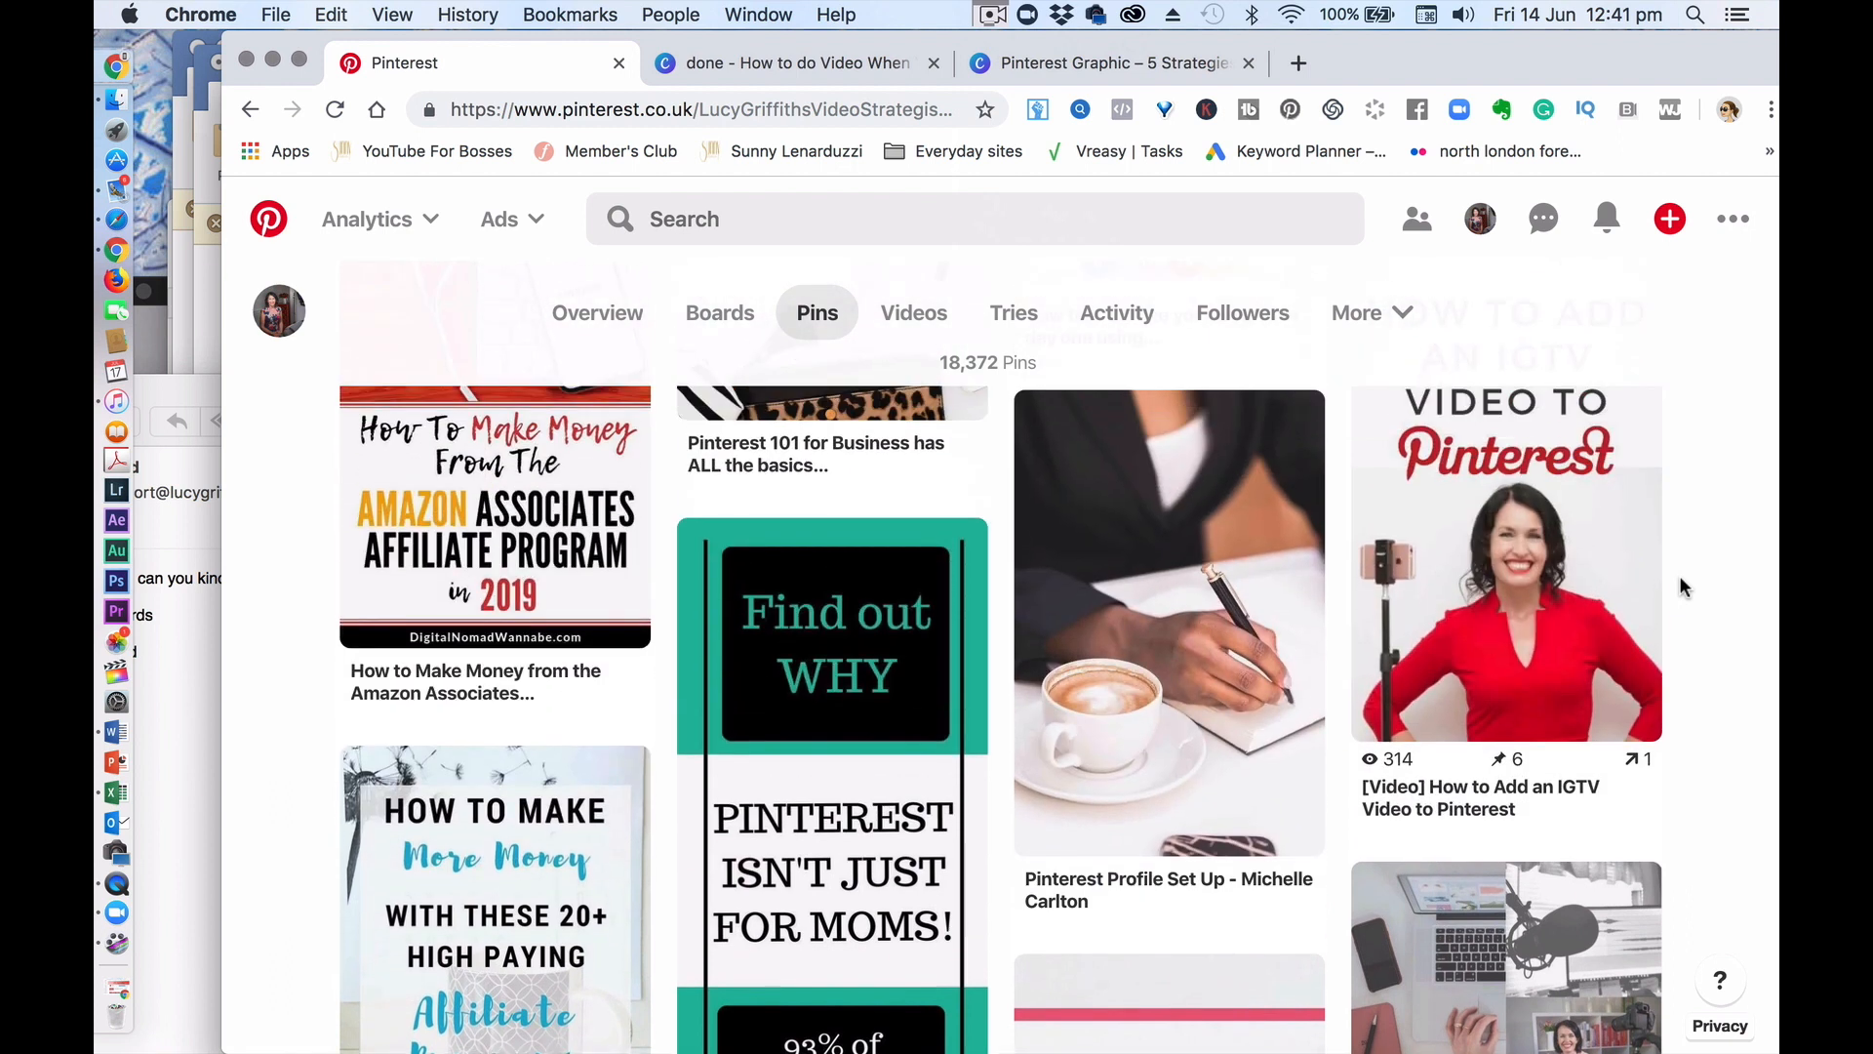
{"action": "scroll", "coordinate": [1680, 586], "scroll_direction": "up", "scroll_amount": 10}
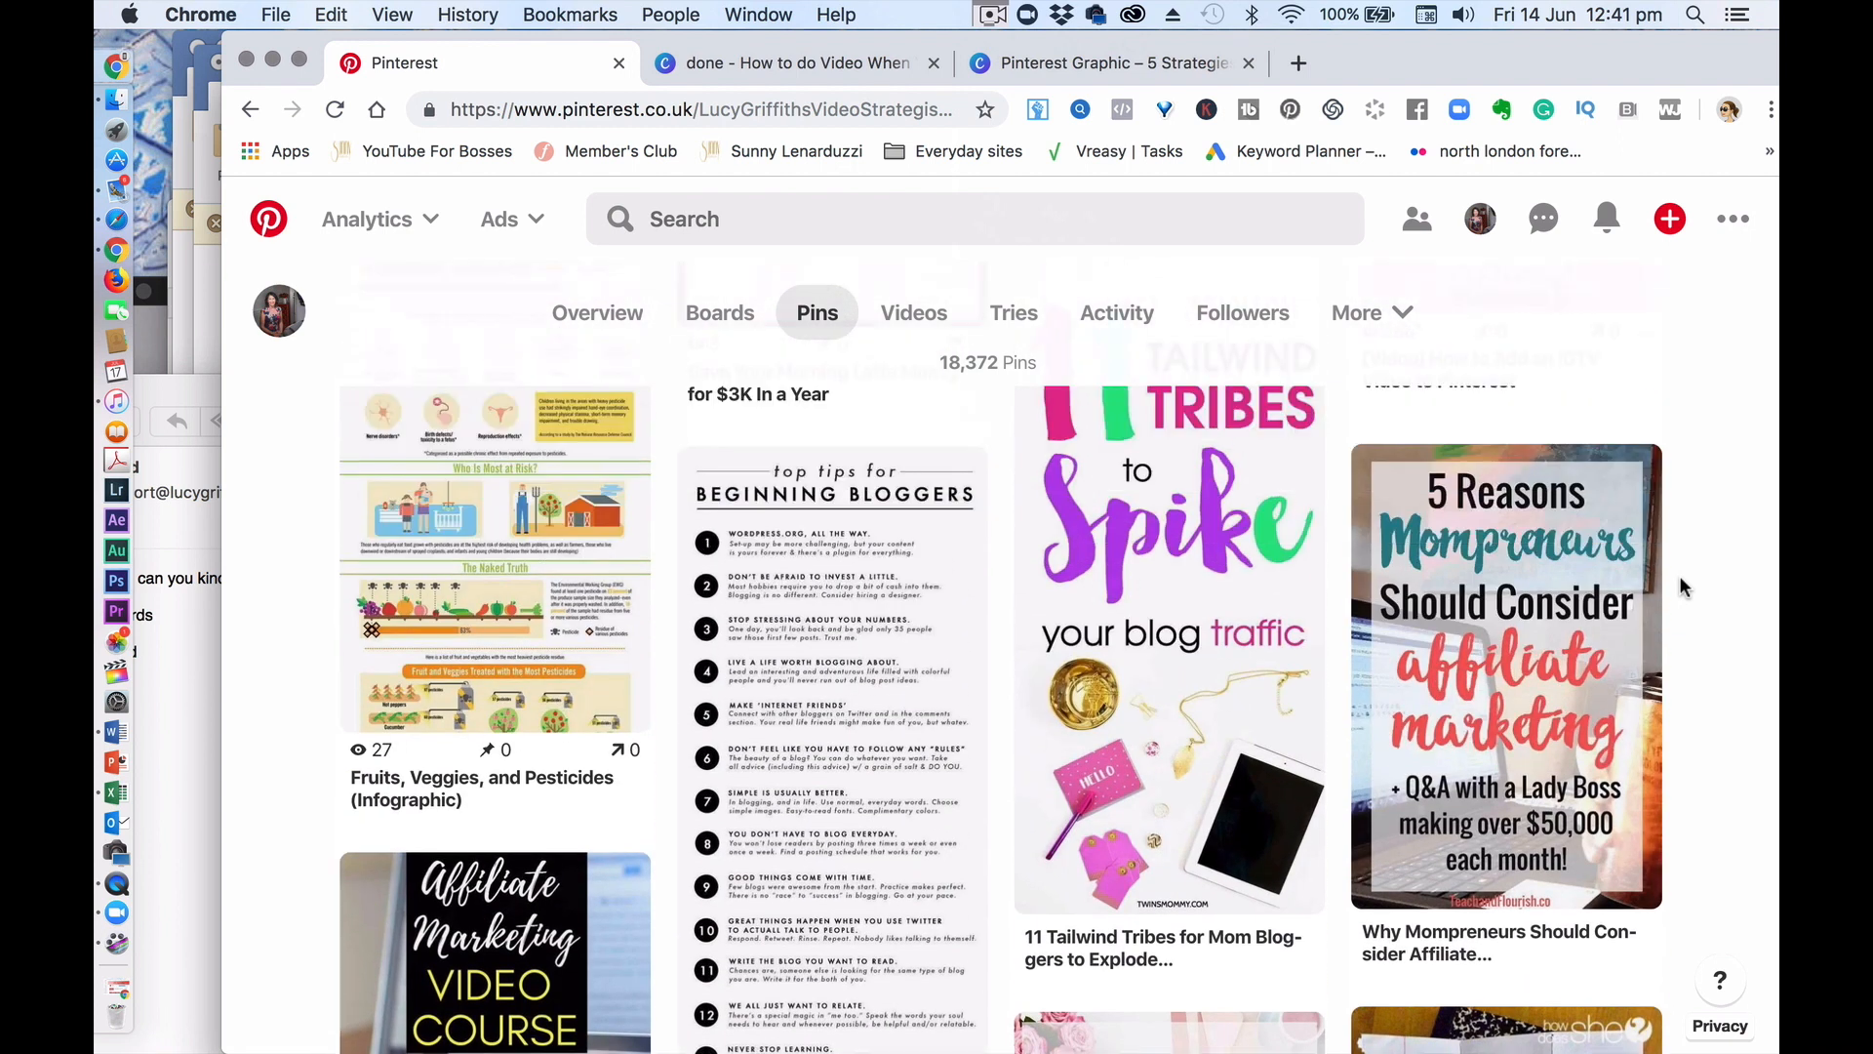
{"action": "scroll", "coordinate": [1680, 586], "scroll_direction": "up", "scroll_amount": 10}
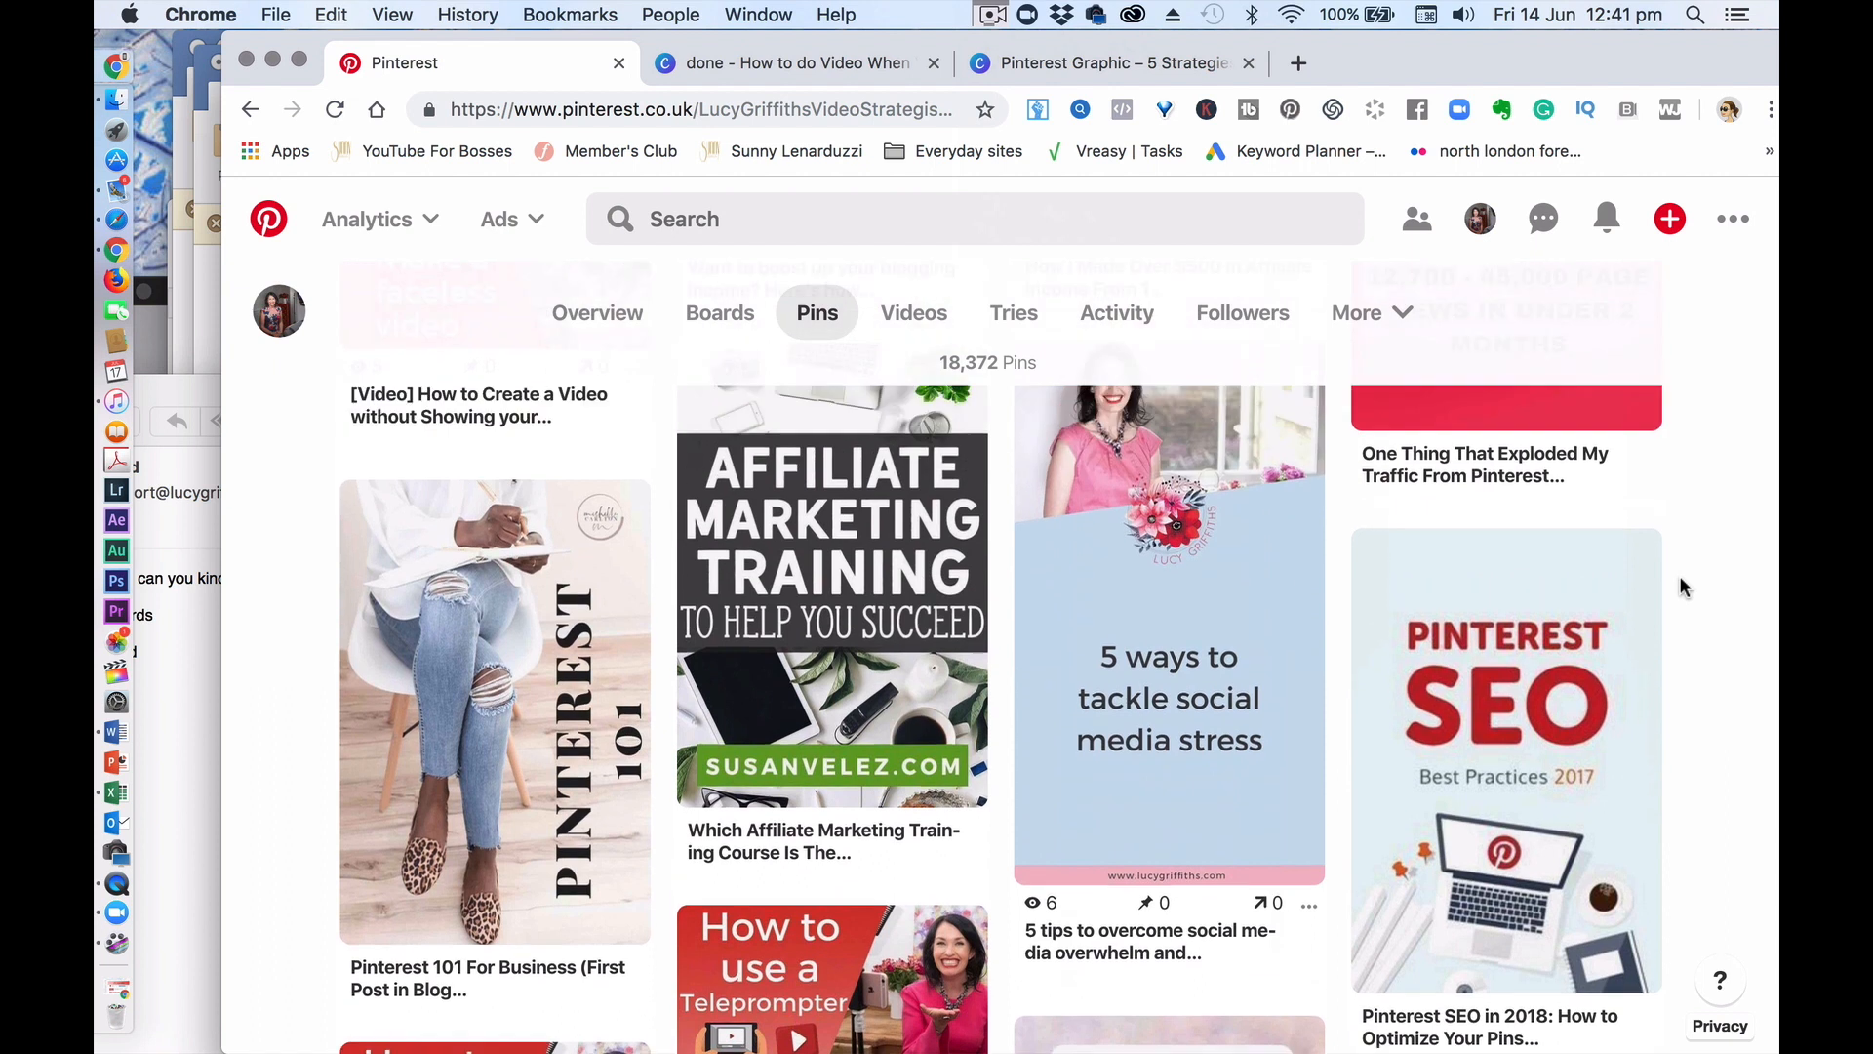
{"action": "scroll", "coordinate": [1680, 582], "scroll_direction": "up", "scroll_amount": 8}
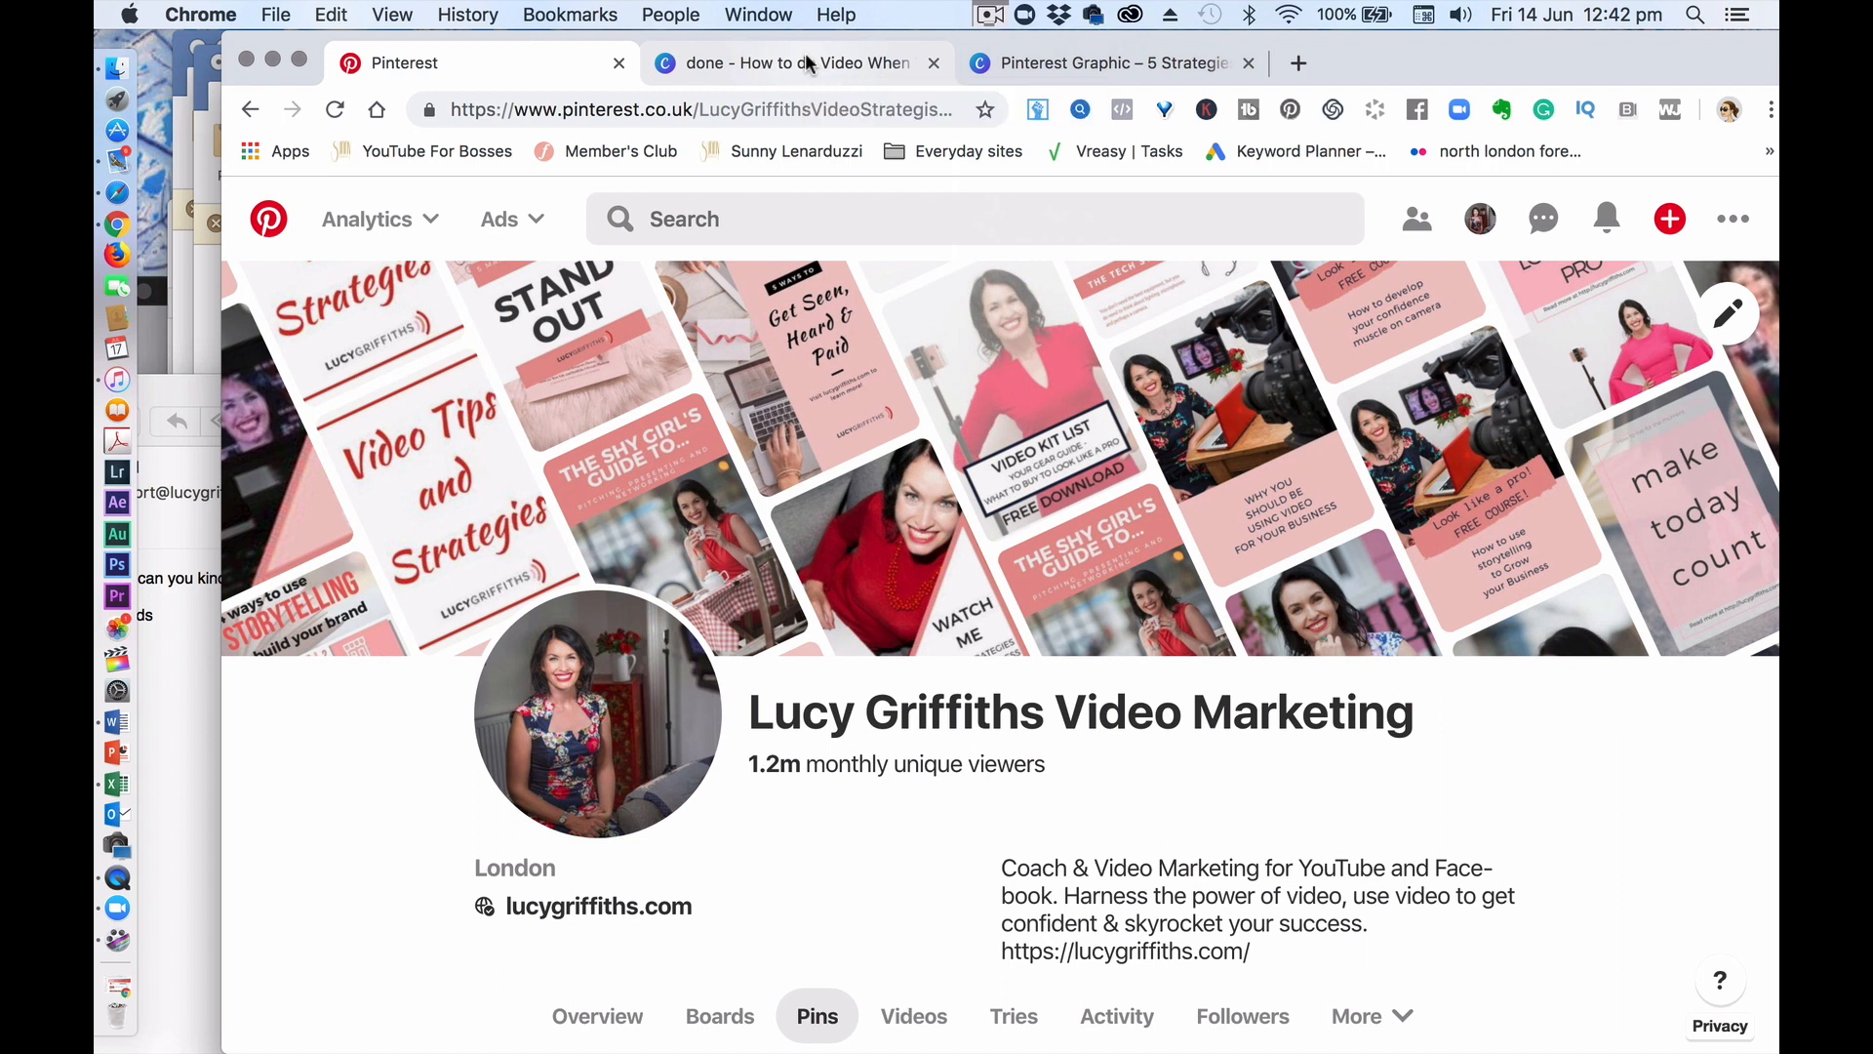
Step: Switch to the Canva design "How to do Video When You're an Introvert" and examine the pin graphics on pages 1 and 2
{"action": "left_click", "coordinate": [807, 63]}
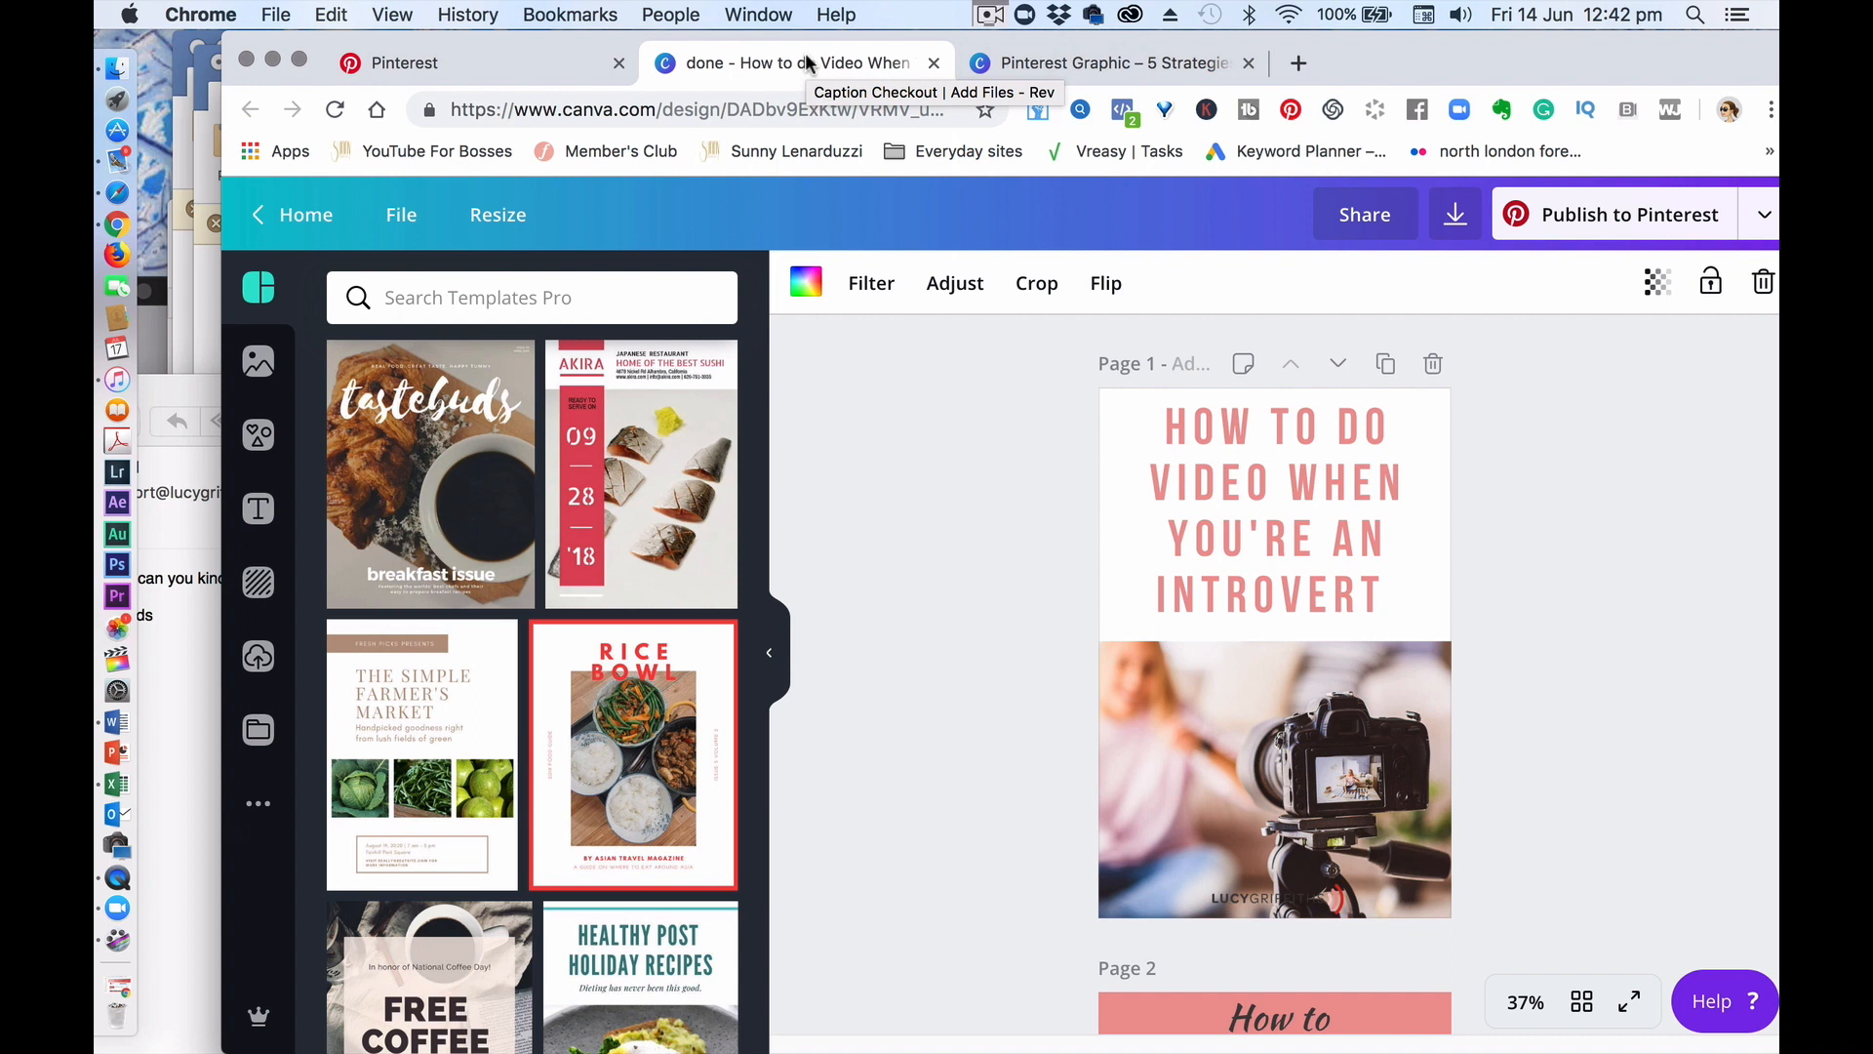
{"action": "left_click", "coordinate": [1502, 452]}
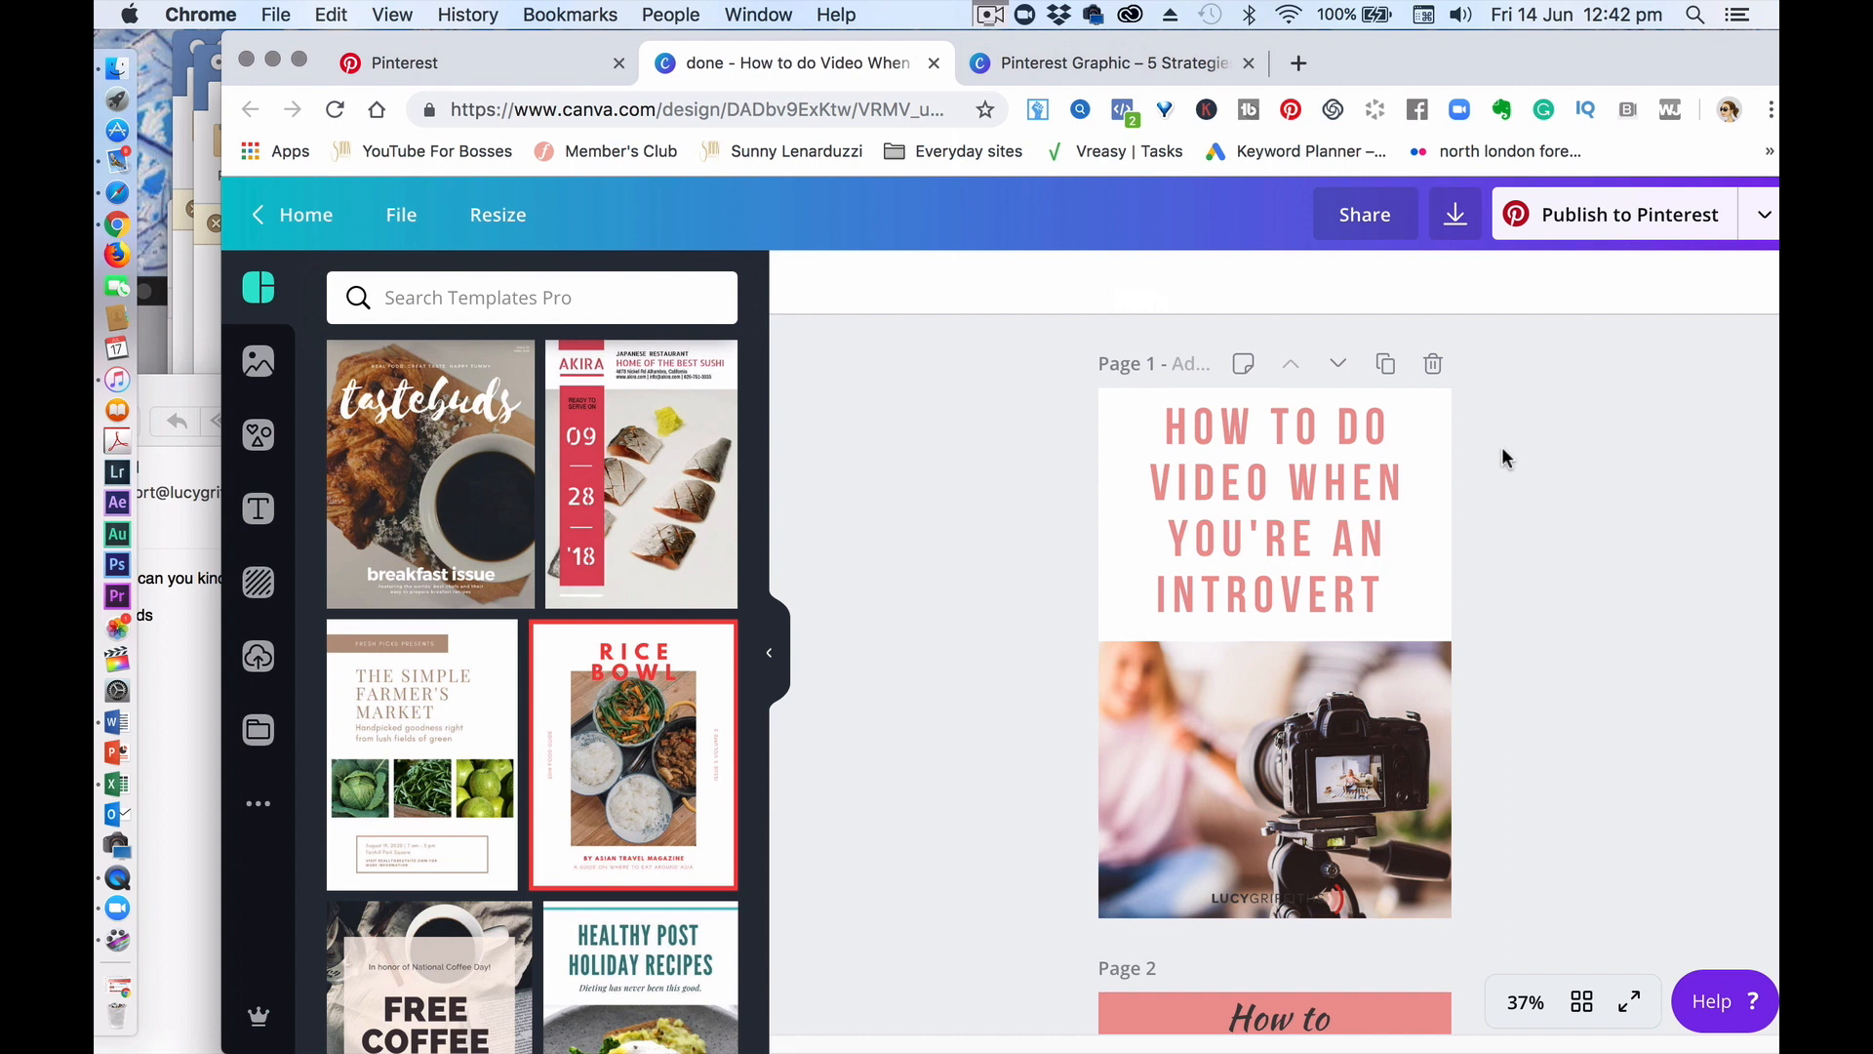
{"action": "scroll", "coordinate": [1502, 458], "scroll_direction": "down", "scroll_amount": 10}
{"action": "scroll", "coordinate": [1503, 459], "scroll_direction": "up", "scroll_amount": 9}
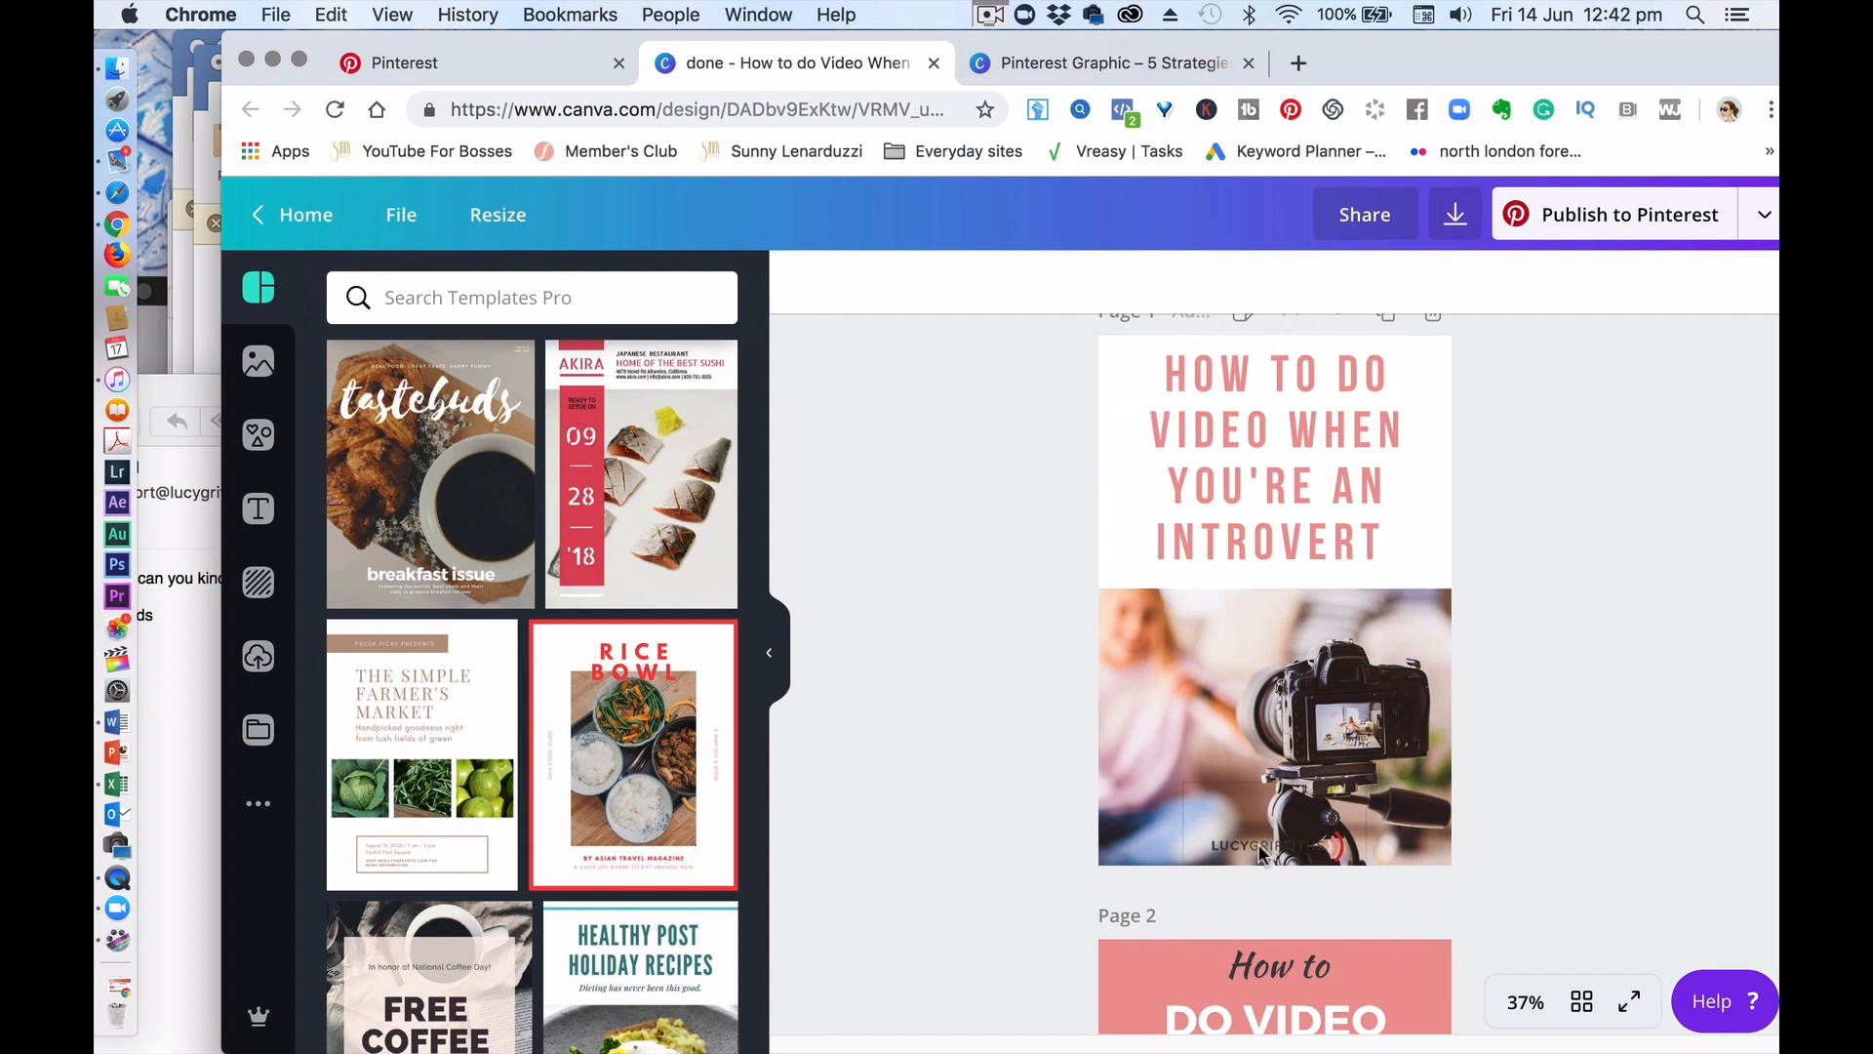
{"action": "scroll", "coordinate": [1567, 687], "scroll_direction": "down", "scroll_amount": 6}
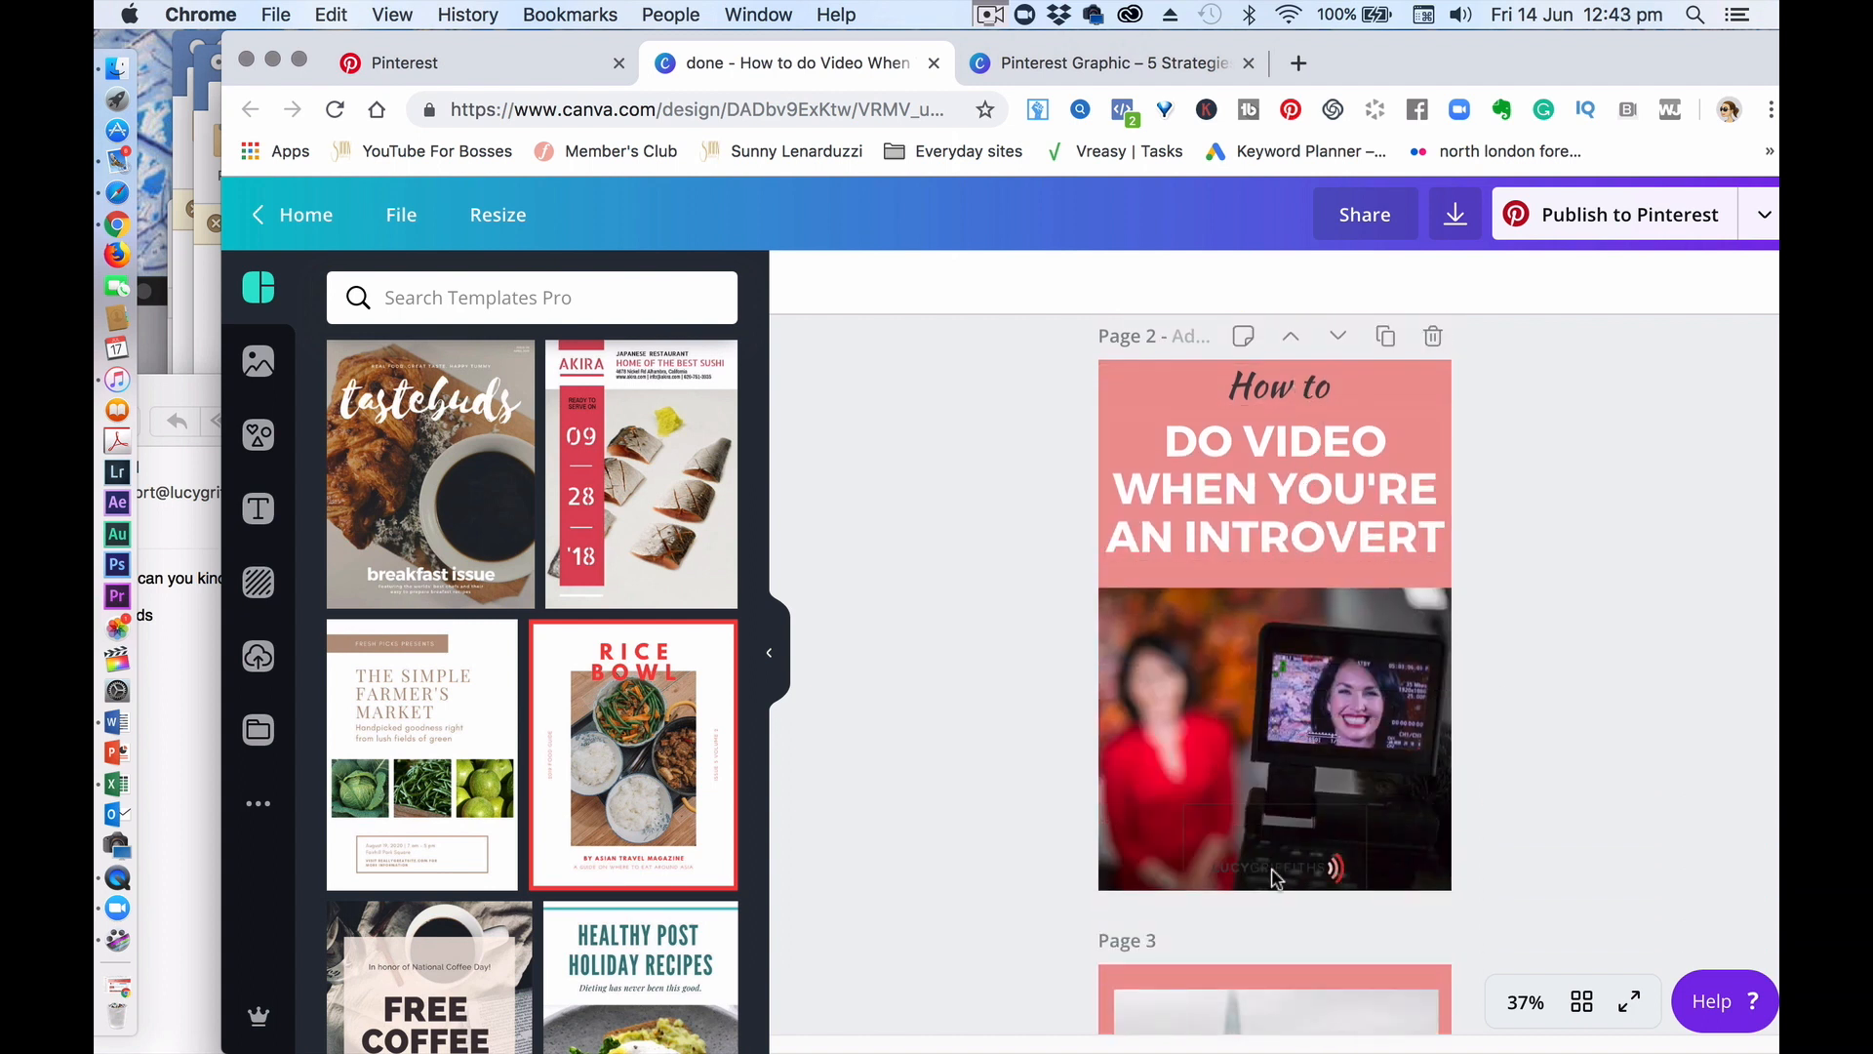
{"action": "scroll", "coordinate": [1553, 675], "scroll_direction": "down", "scroll_amount": 5}
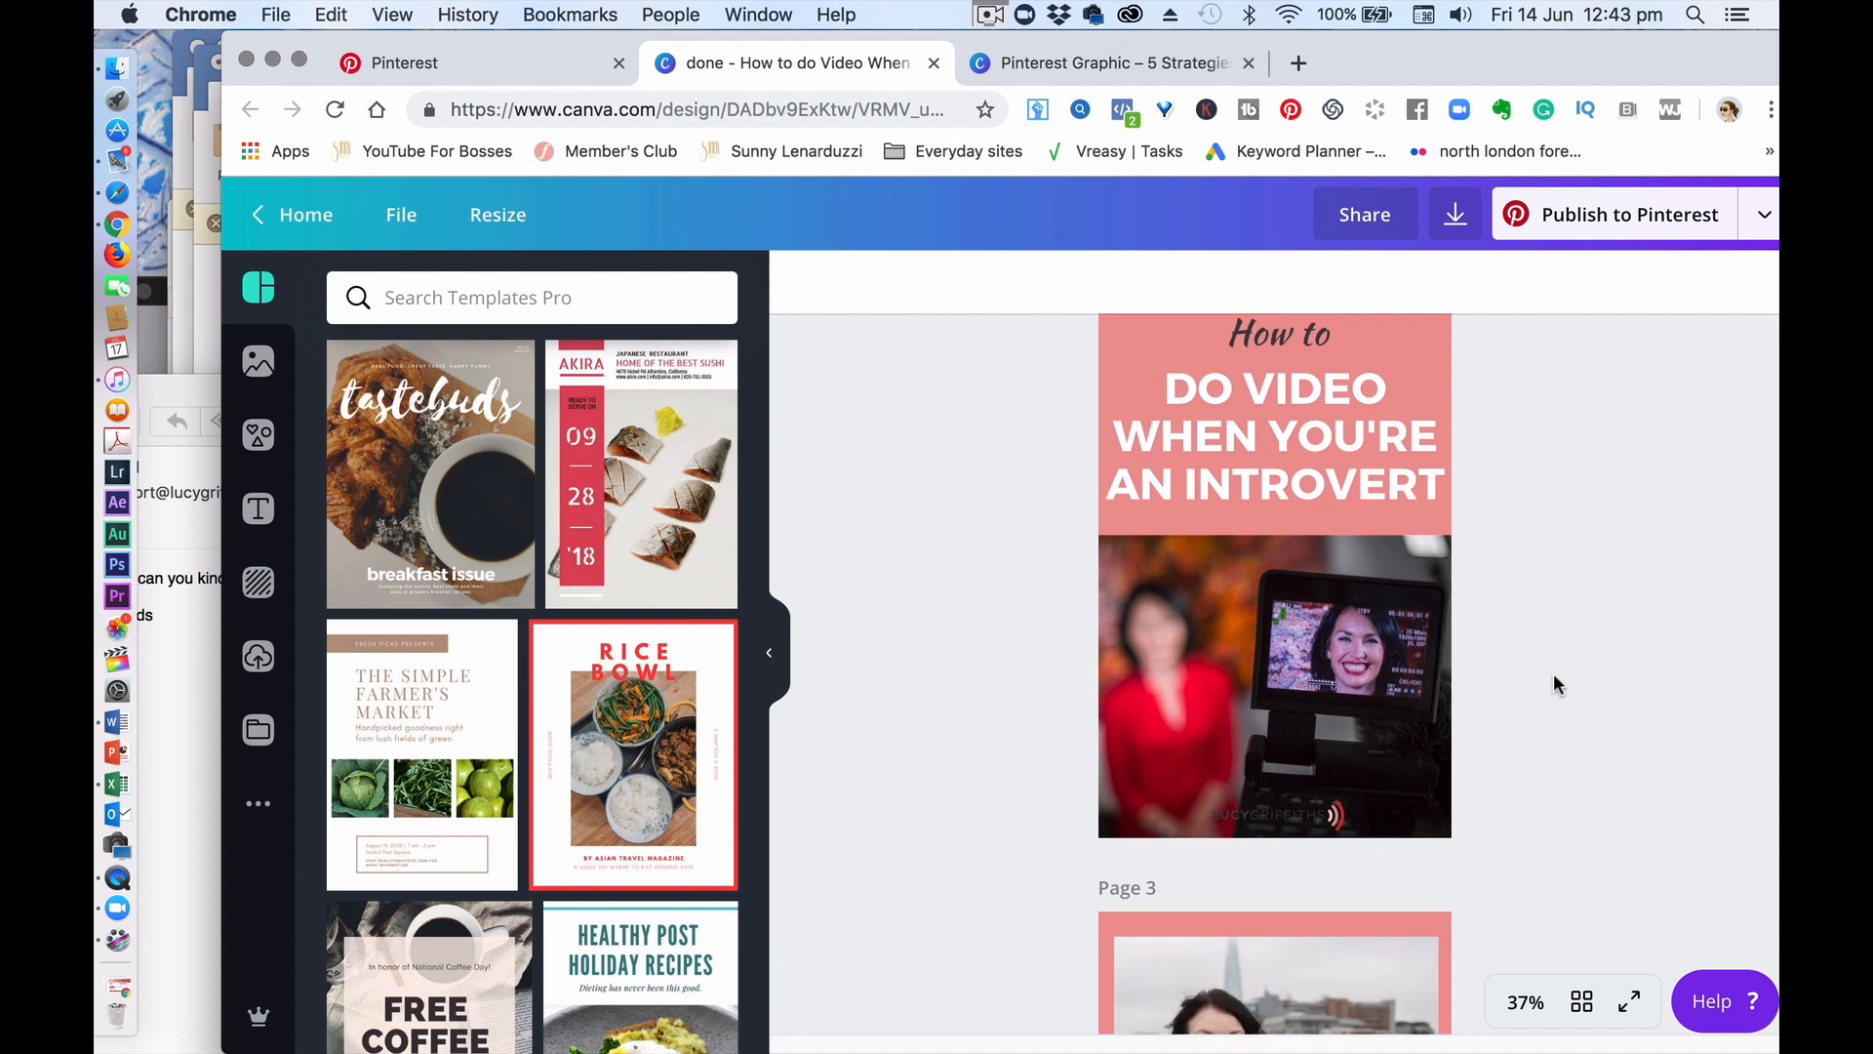
Step: Review the alternative pin graphics on pages 3 to 7, comparing their titles, photos, colours and layouts
{"action": "scroll", "coordinate": [1553, 683], "scroll_direction": "down", "scroll_amount": 1}
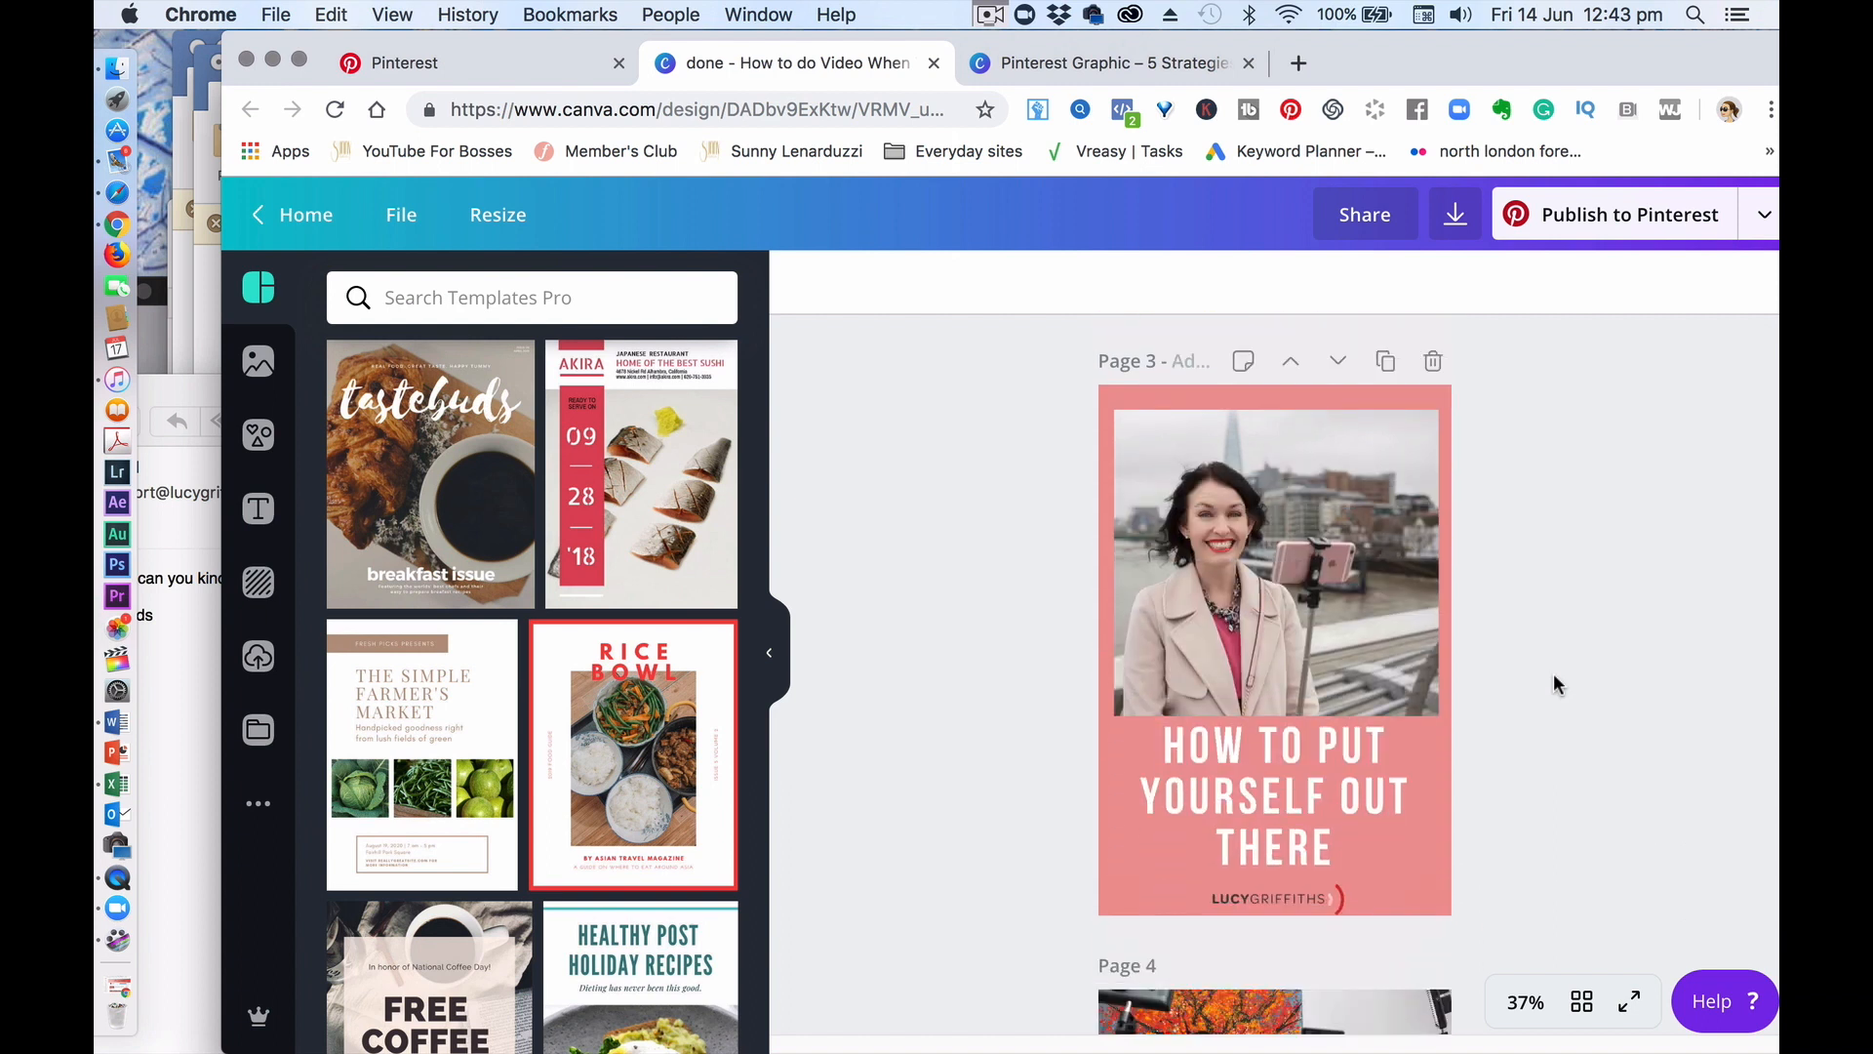
{"action": "scroll", "coordinate": [1553, 675], "scroll_direction": "down", "scroll_amount": 1}
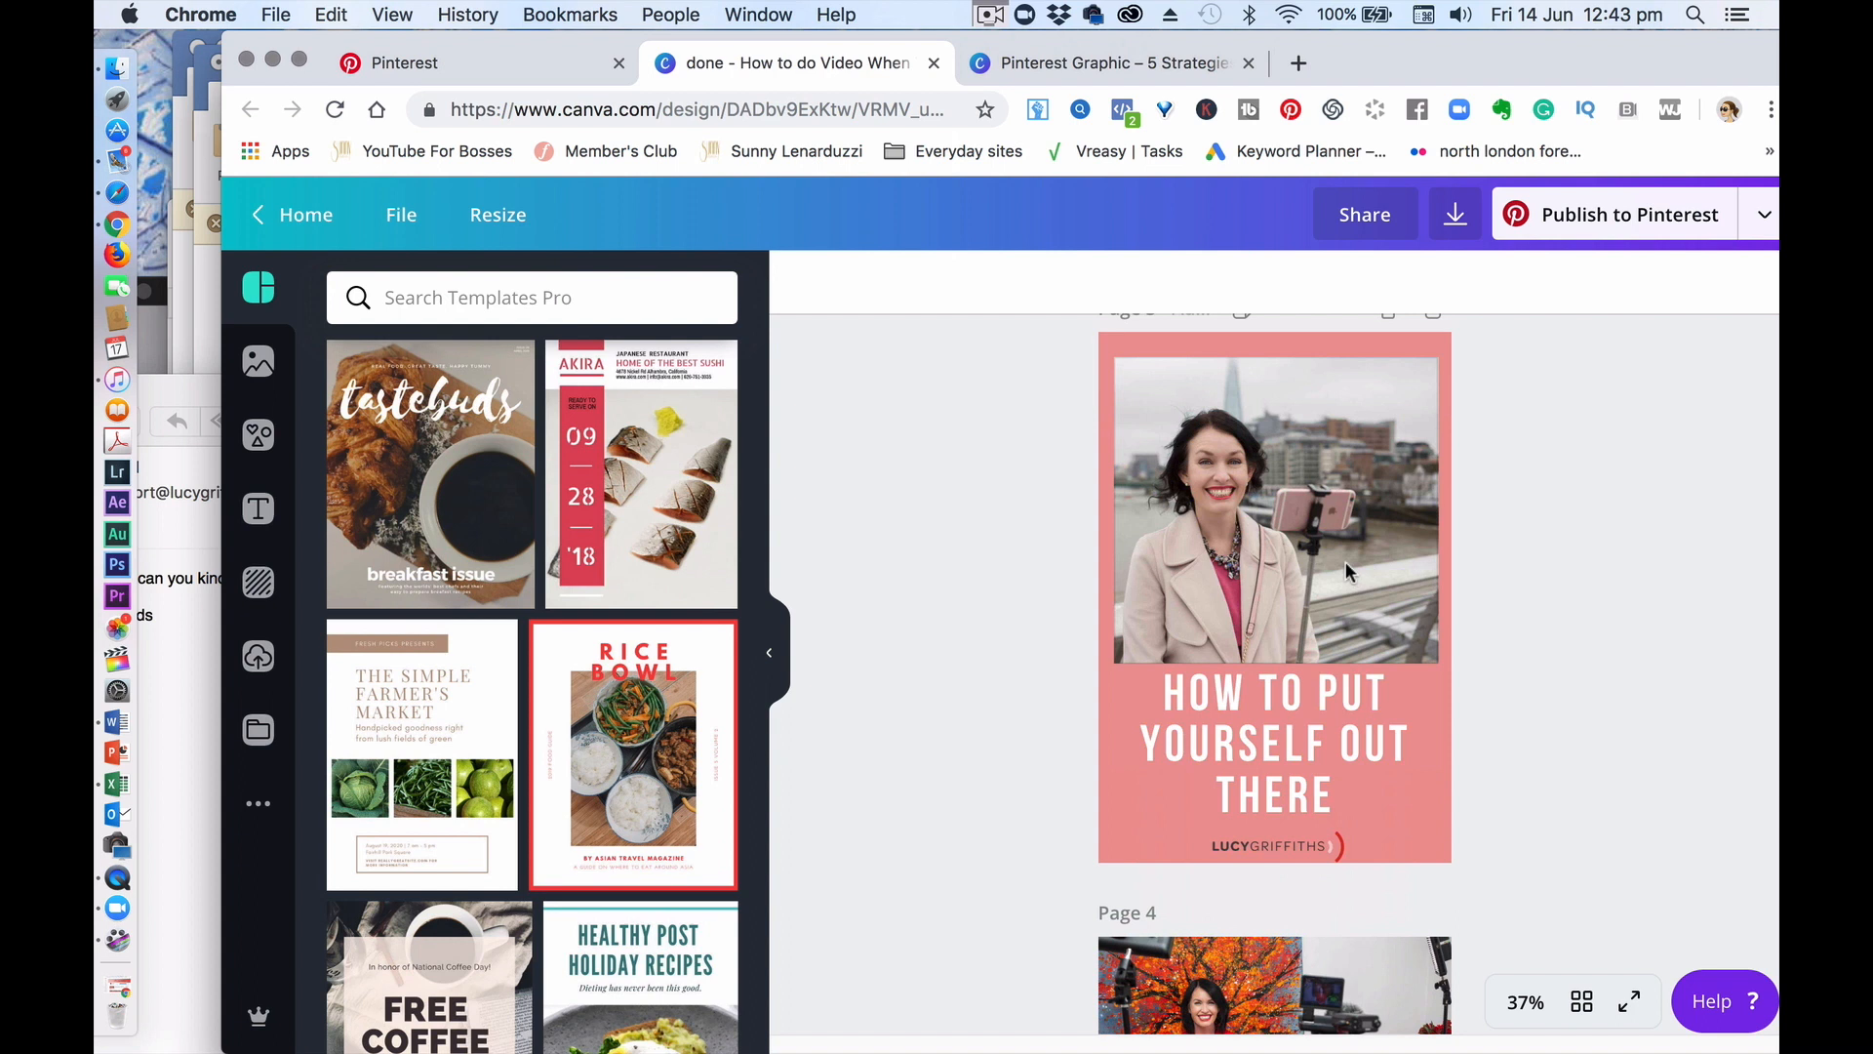
{"action": "scroll", "coordinate": [1521, 778], "scroll_direction": "down", "scroll_amount": 10}
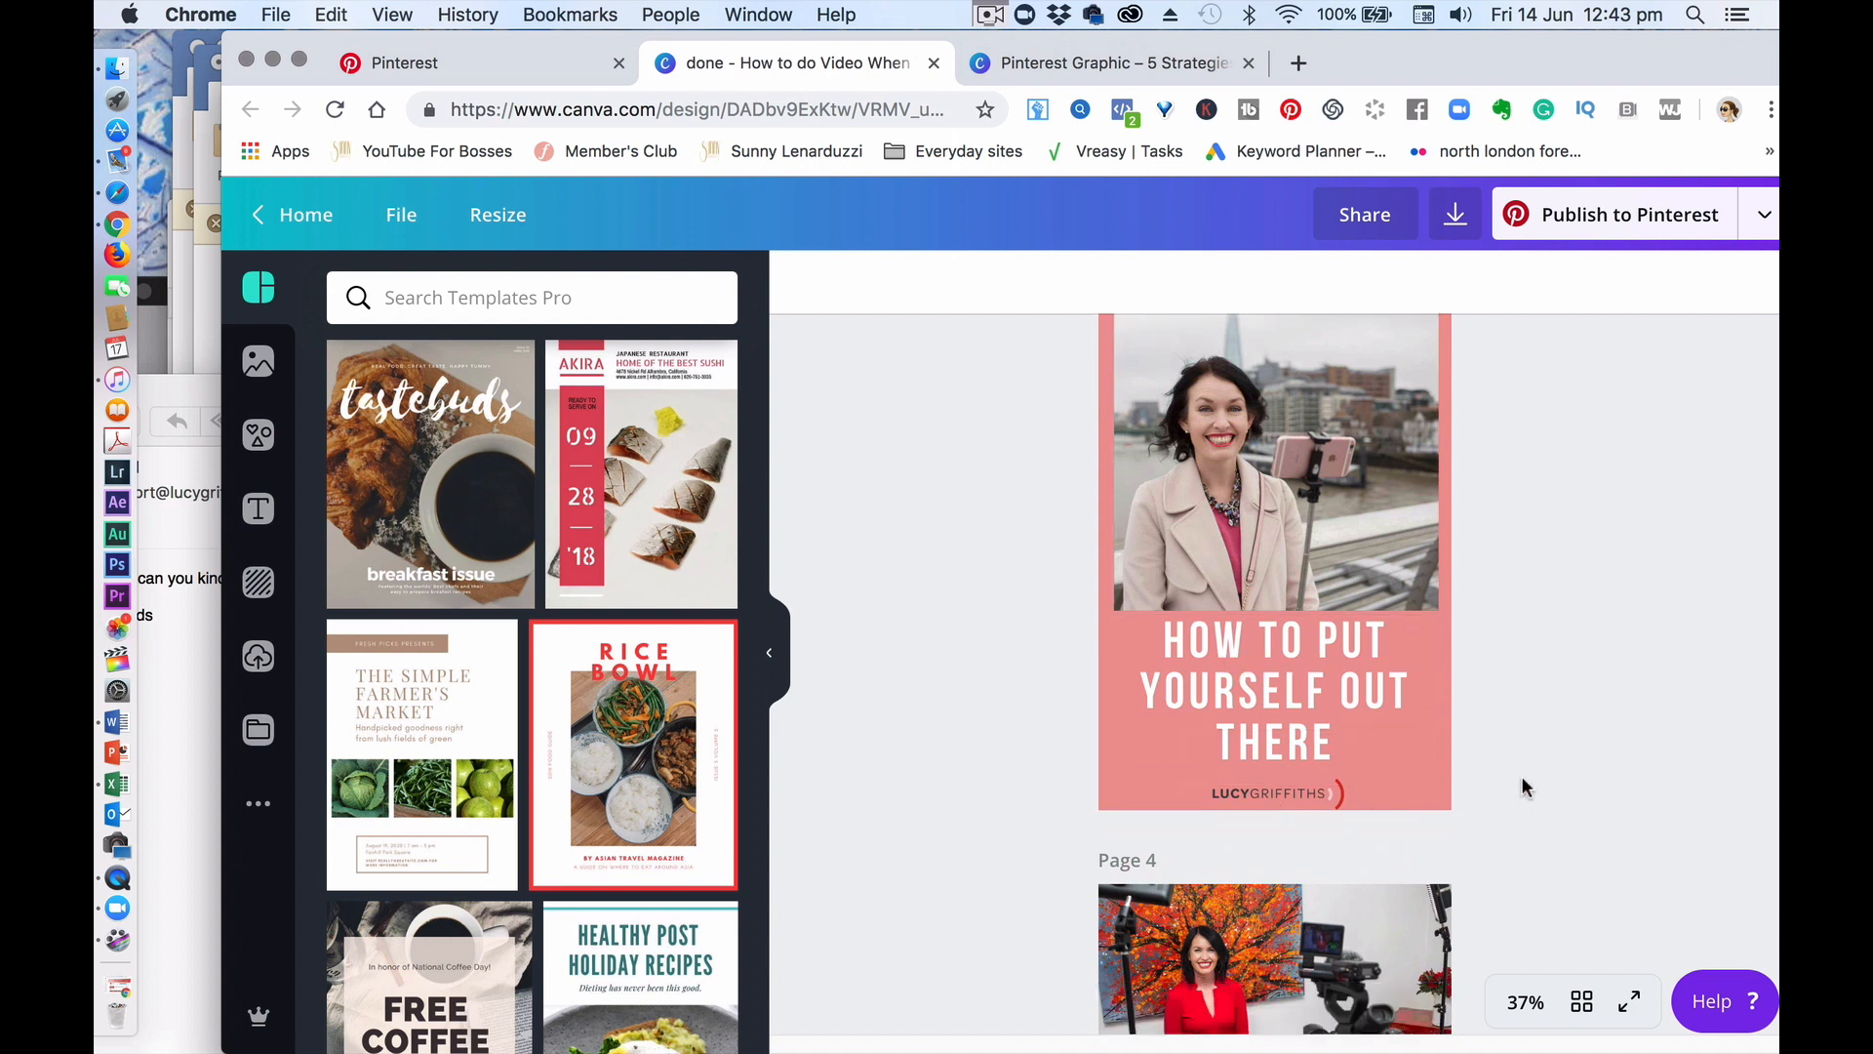
{"action": "scroll", "coordinate": [1522, 778], "scroll_direction": "down", "scroll_amount": 9}
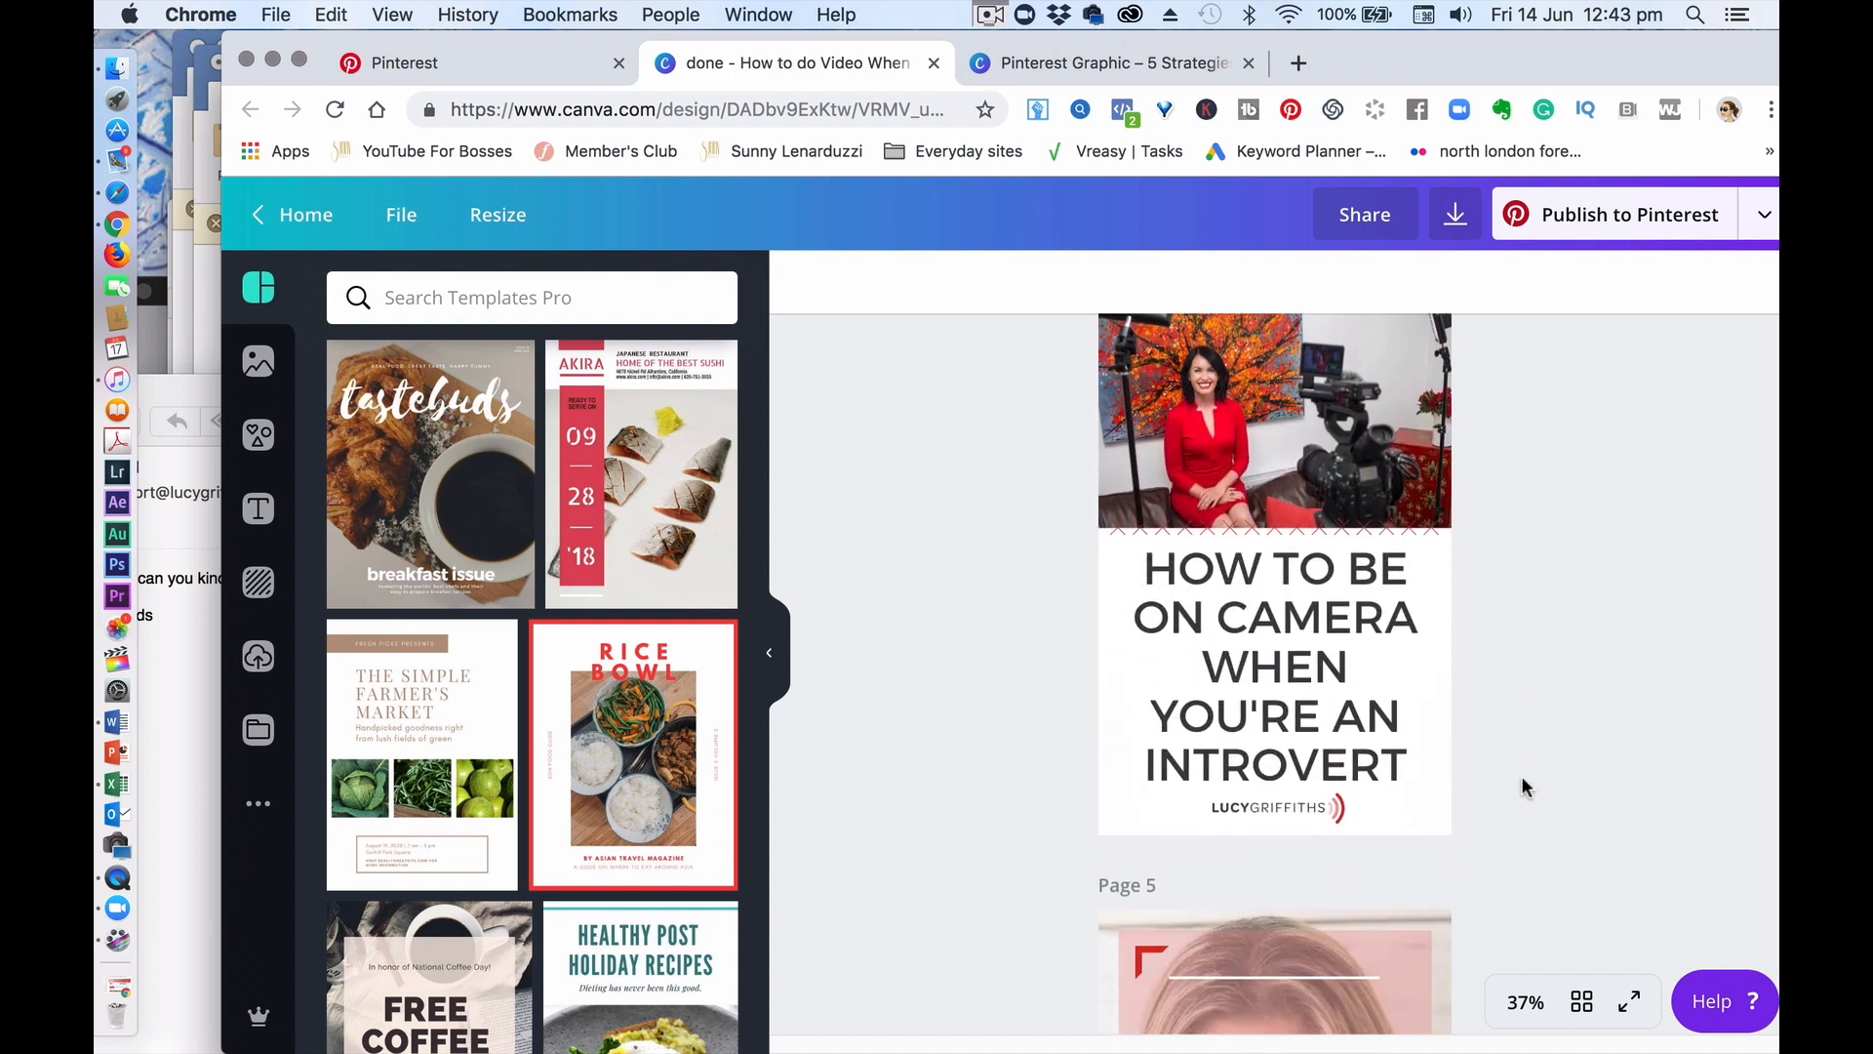
{"action": "scroll", "coordinate": [1520, 776], "scroll_direction": "down", "scroll_amount": 2}
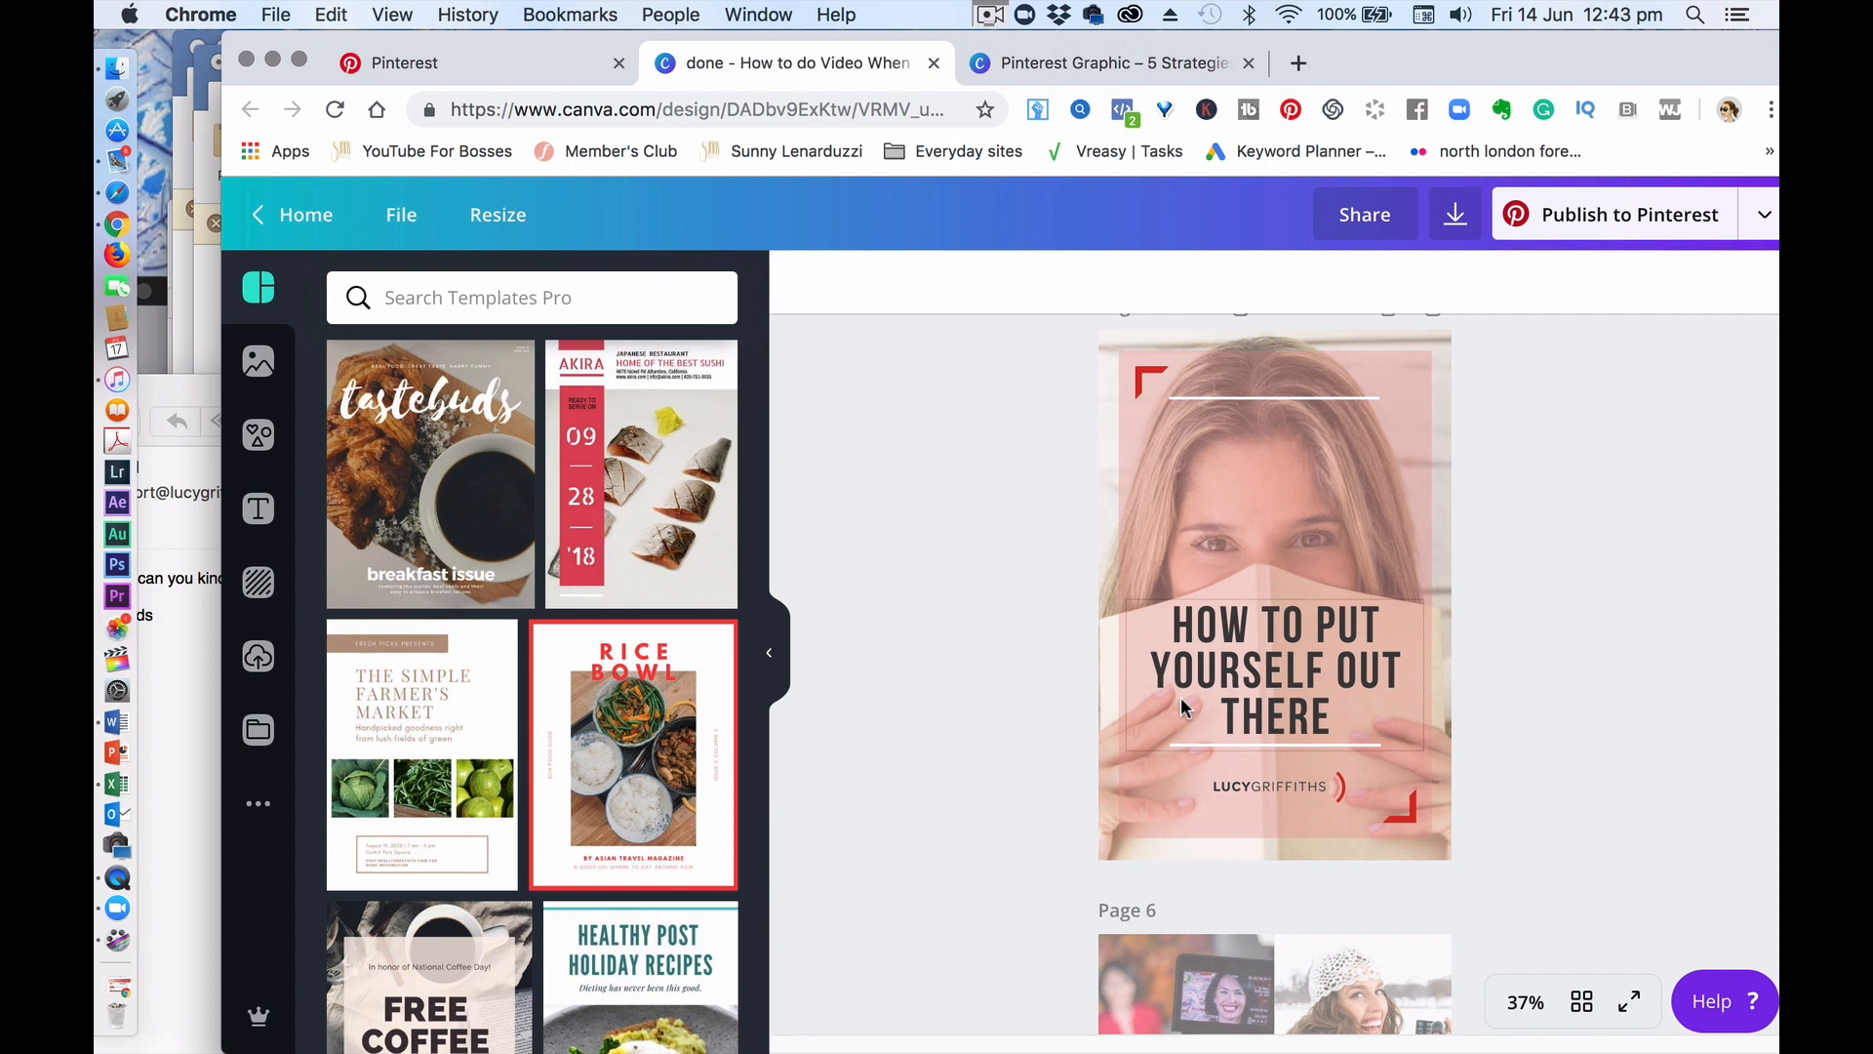
{"action": "scroll", "coordinate": [1561, 500], "scroll_direction": "down", "scroll_amount": 10}
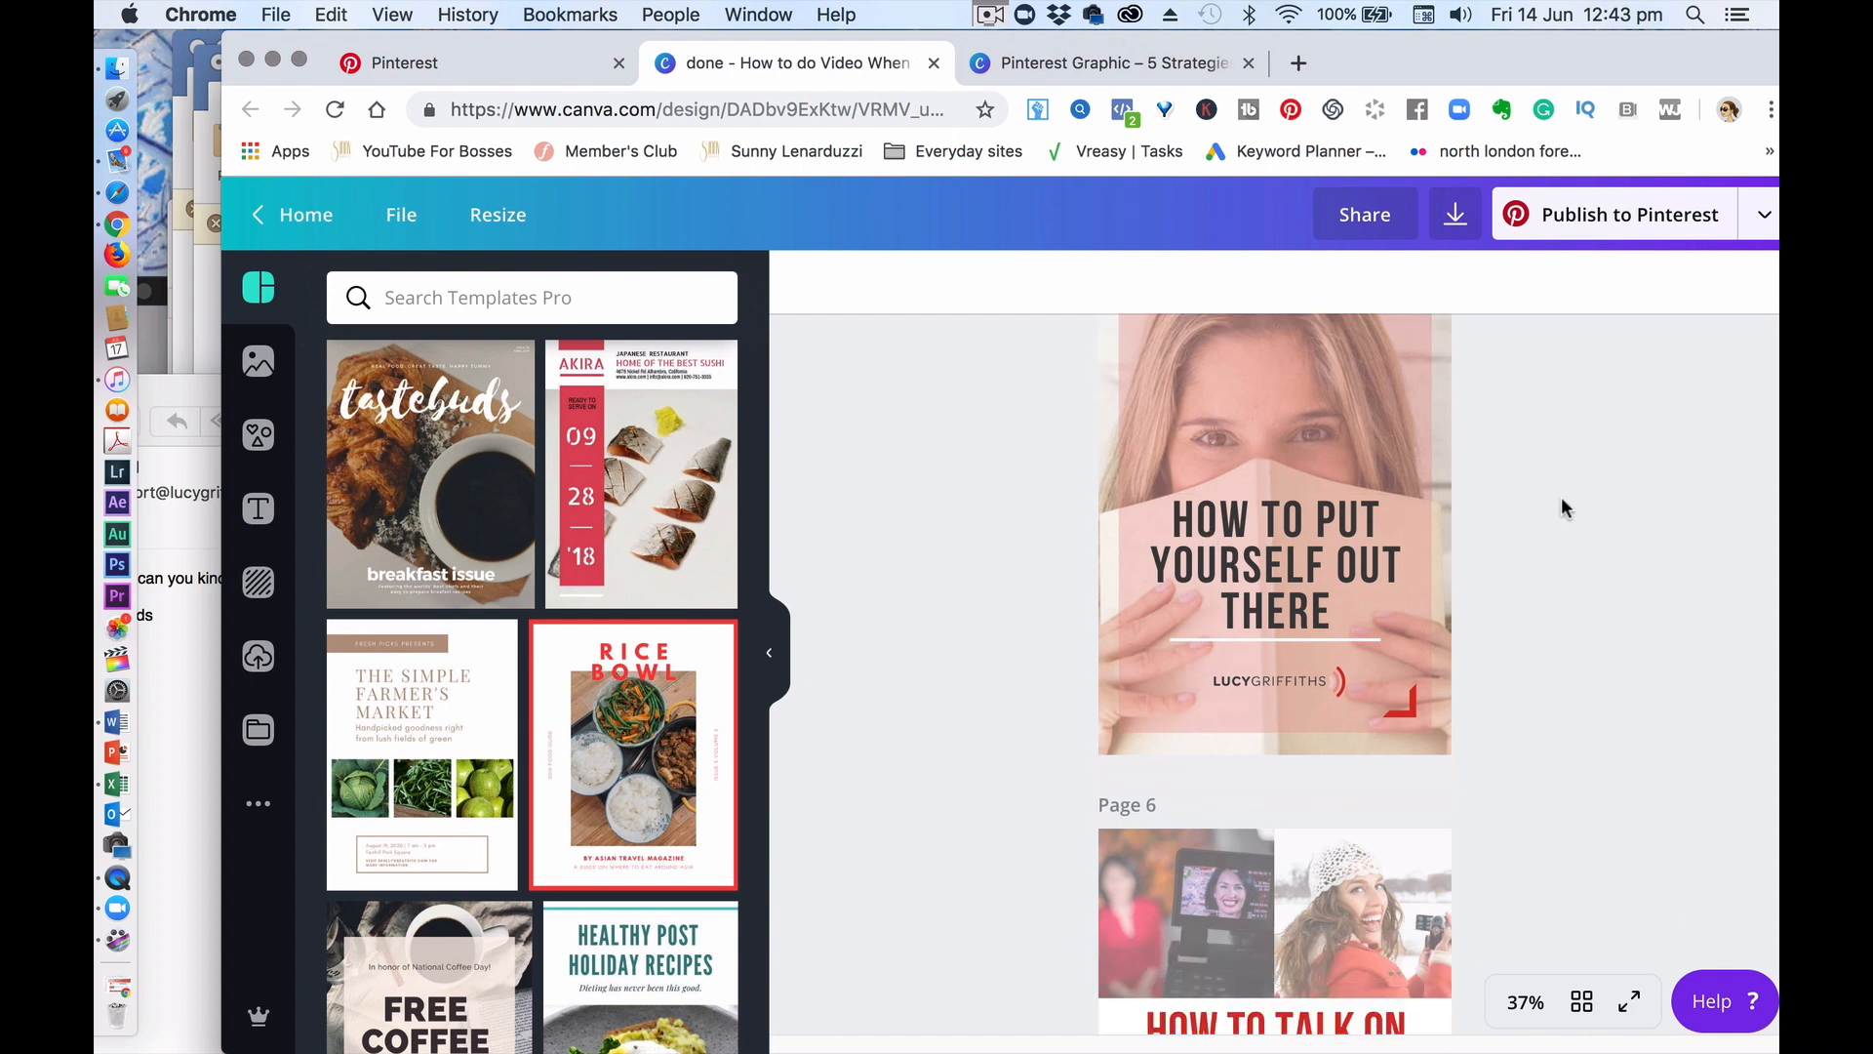
{"action": "scroll", "coordinate": [1560, 508], "scroll_direction": "down", "scroll_amount": 1}
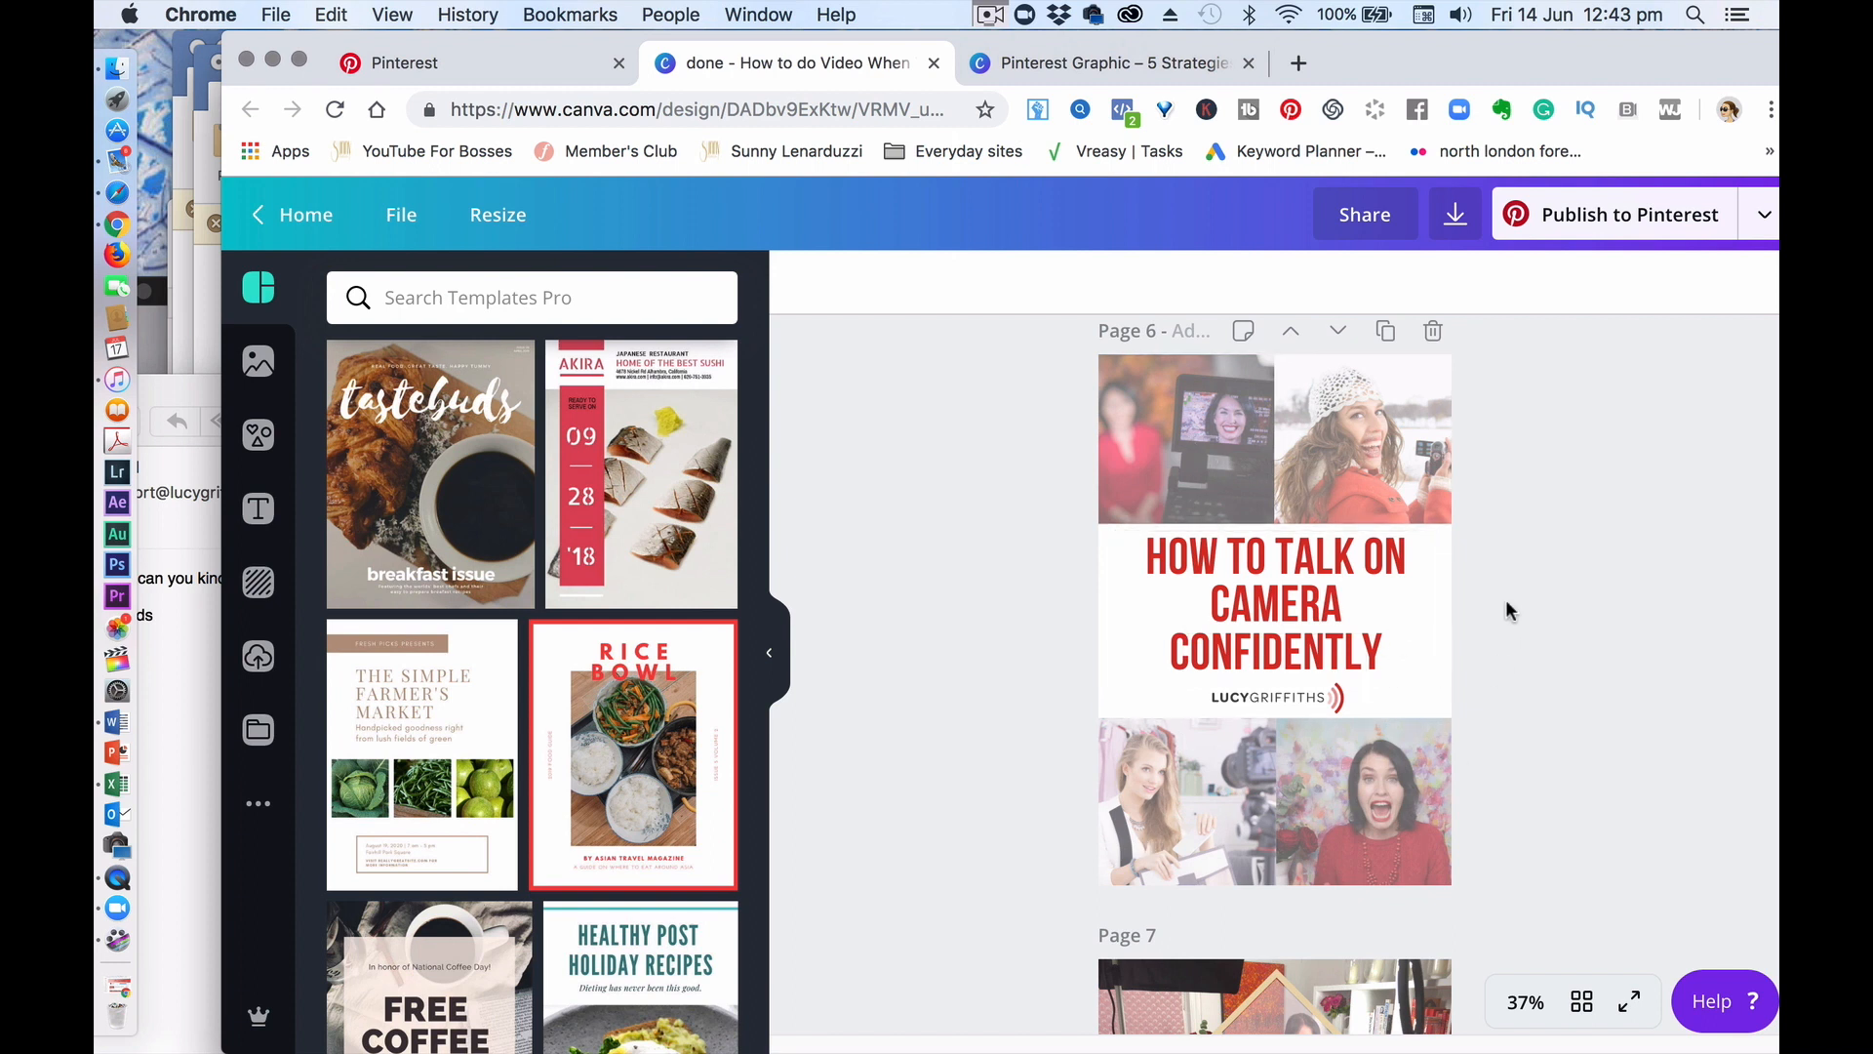
{"action": "scroll", "coordinate": [1509, 611], "scroll_direction": "down", "scroll_amount": 6}
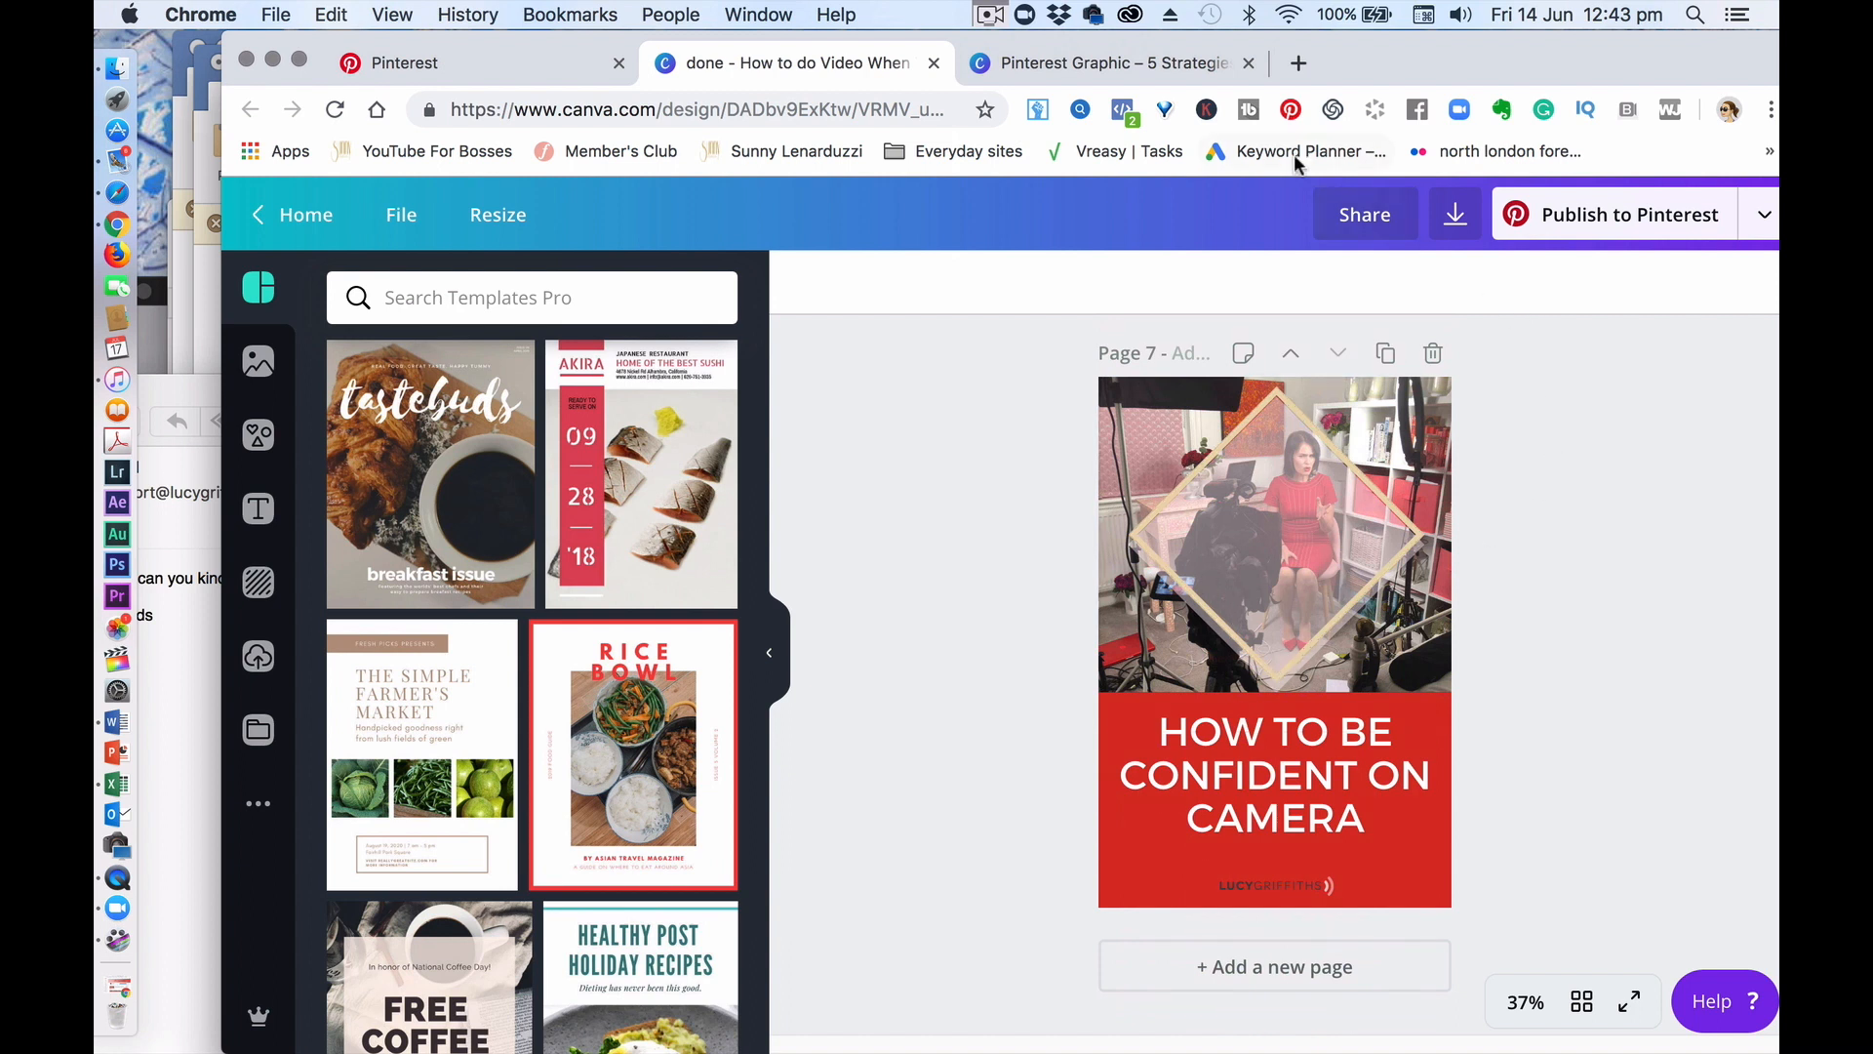
Step: Switch to the Canva design "5 Strategies to Get..." and examine the pin graphics on pages 1 to 5
{"action": "left_click", "coordinate": [1126, 63]}
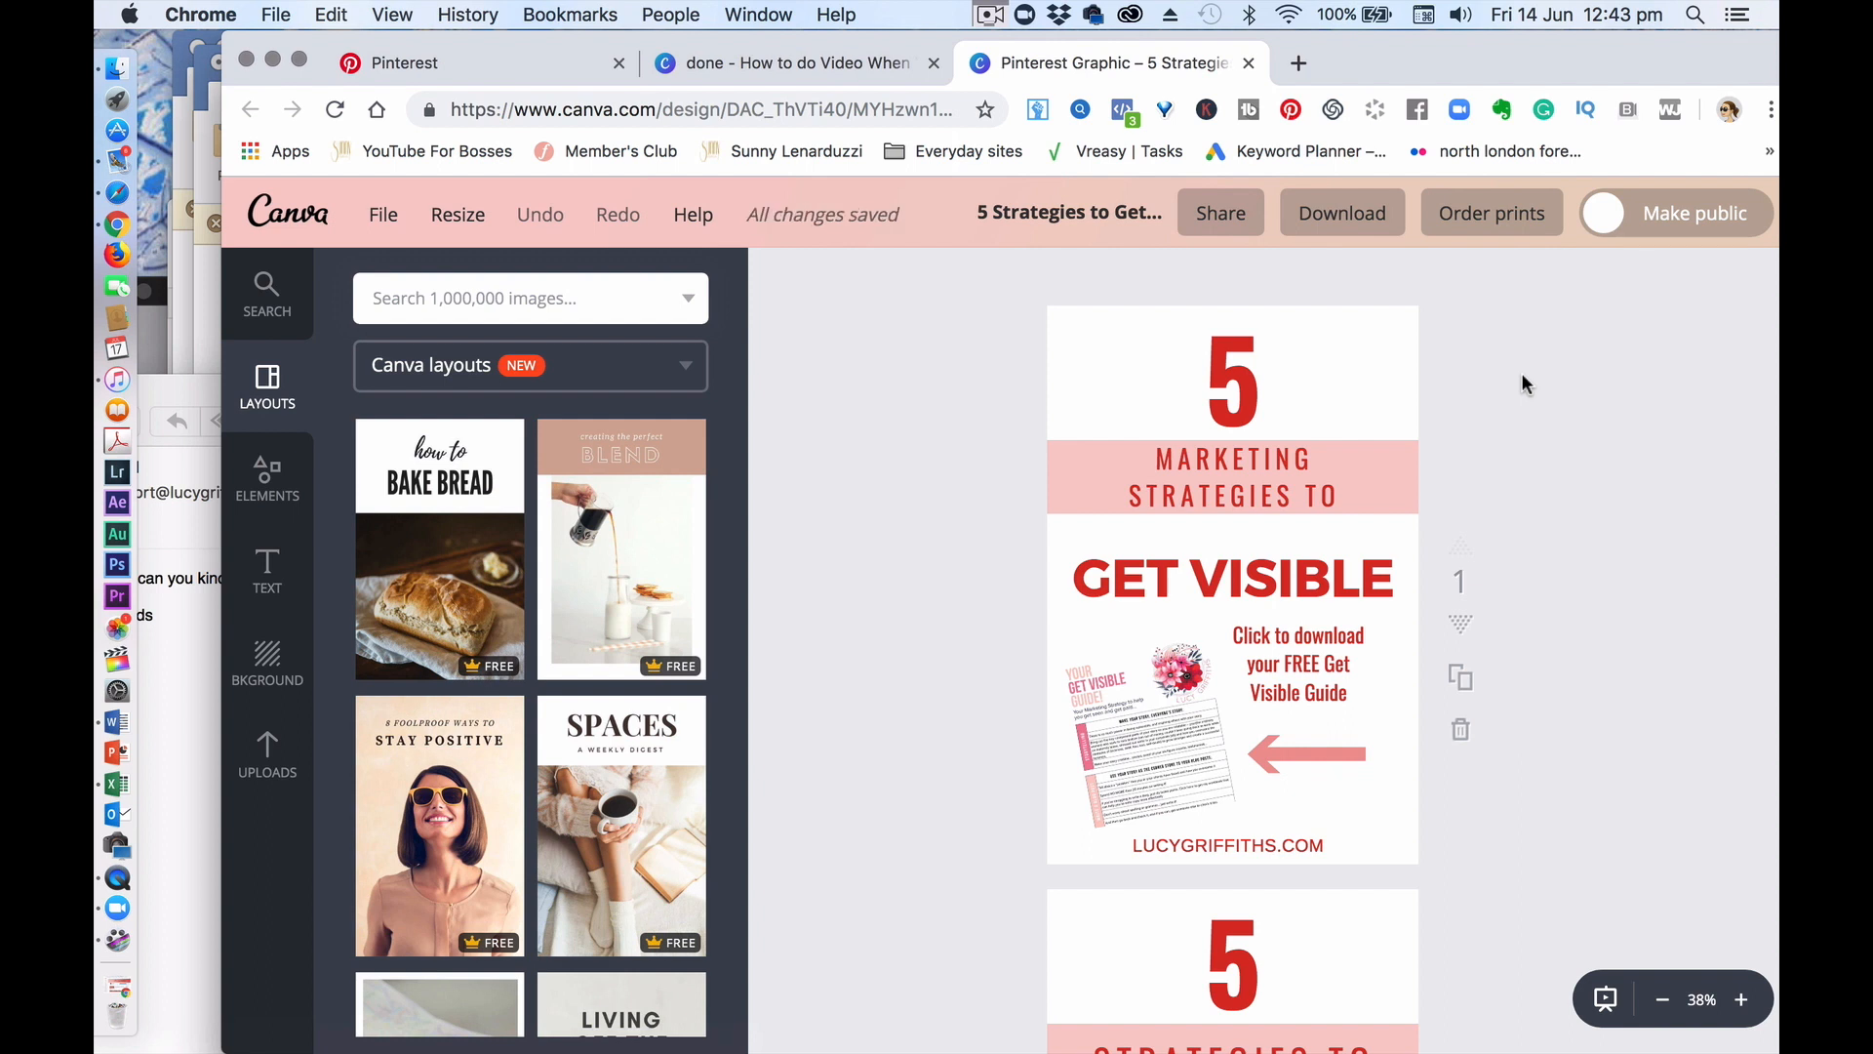
{"action": "scroll", "coordinate": [1520, 373], "scroll_direction": "down", "scroll_amount": 2}
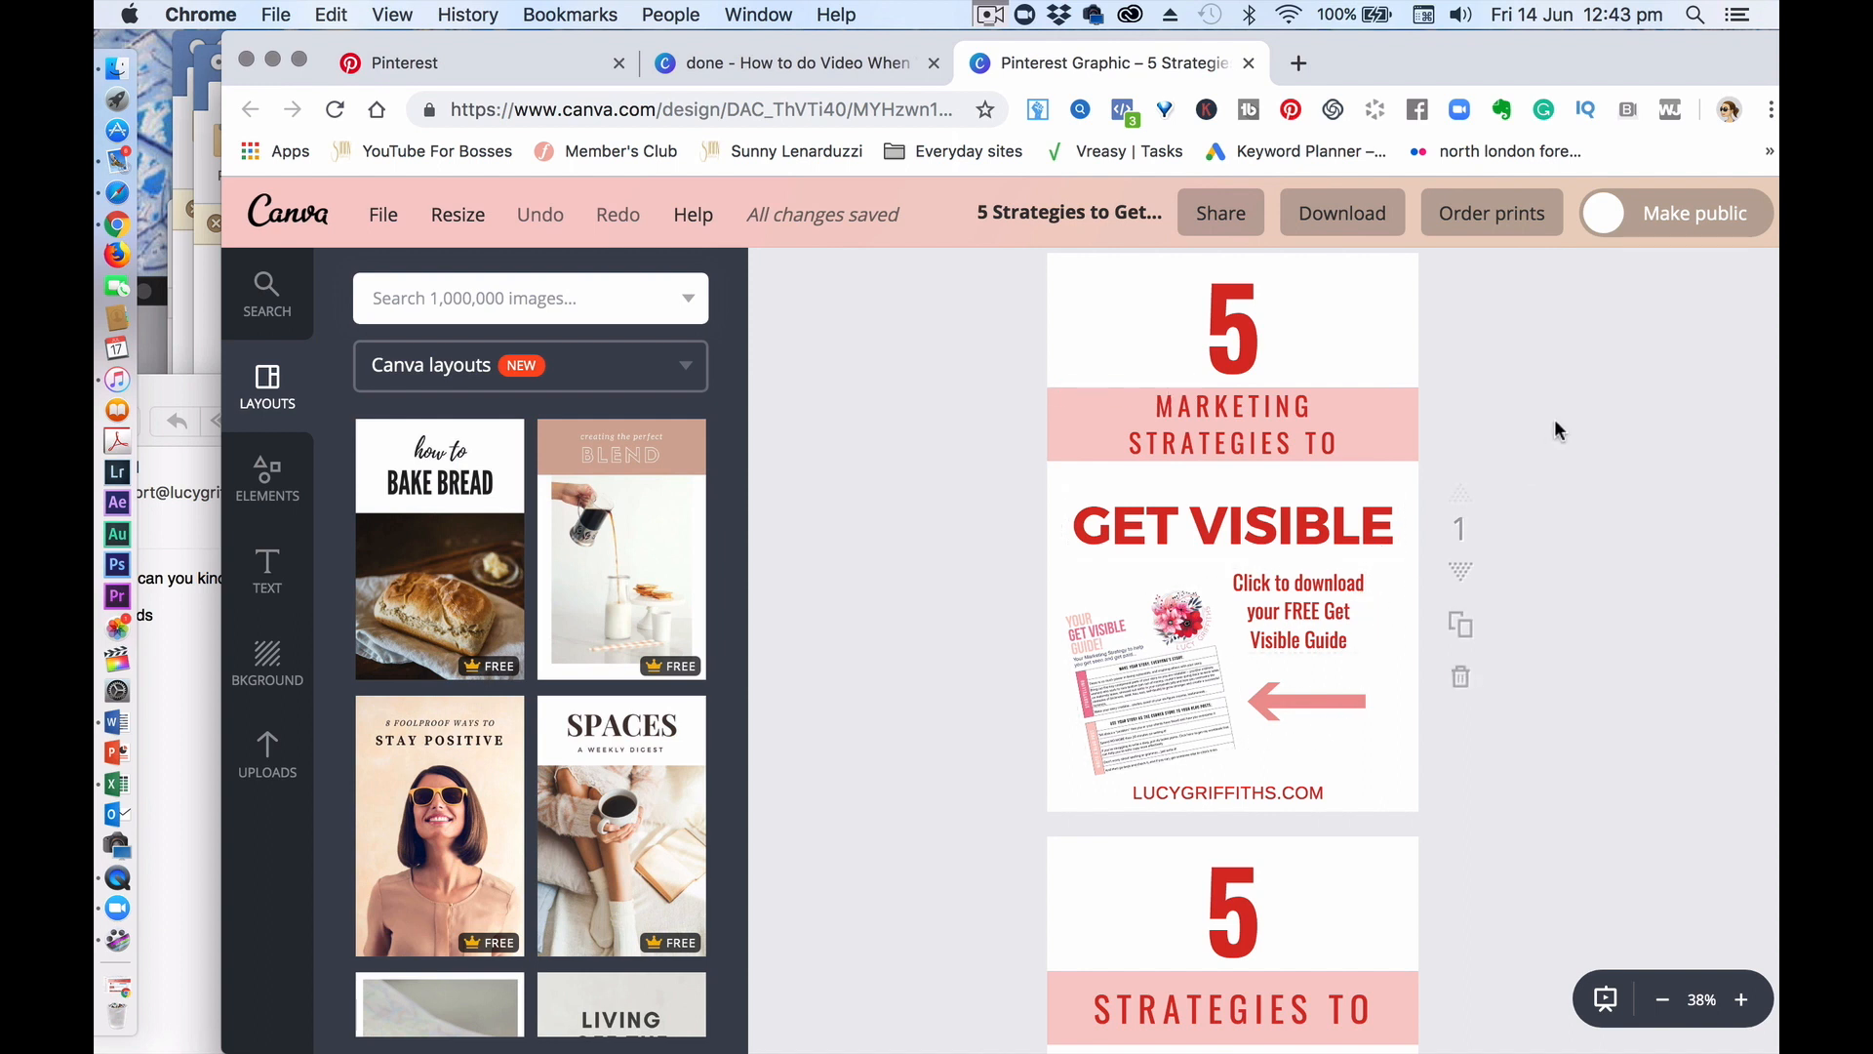
{"action": "scroll", "coordinate": [1554, 427], "scroll_direction": "down", "scroll_amount": 10}
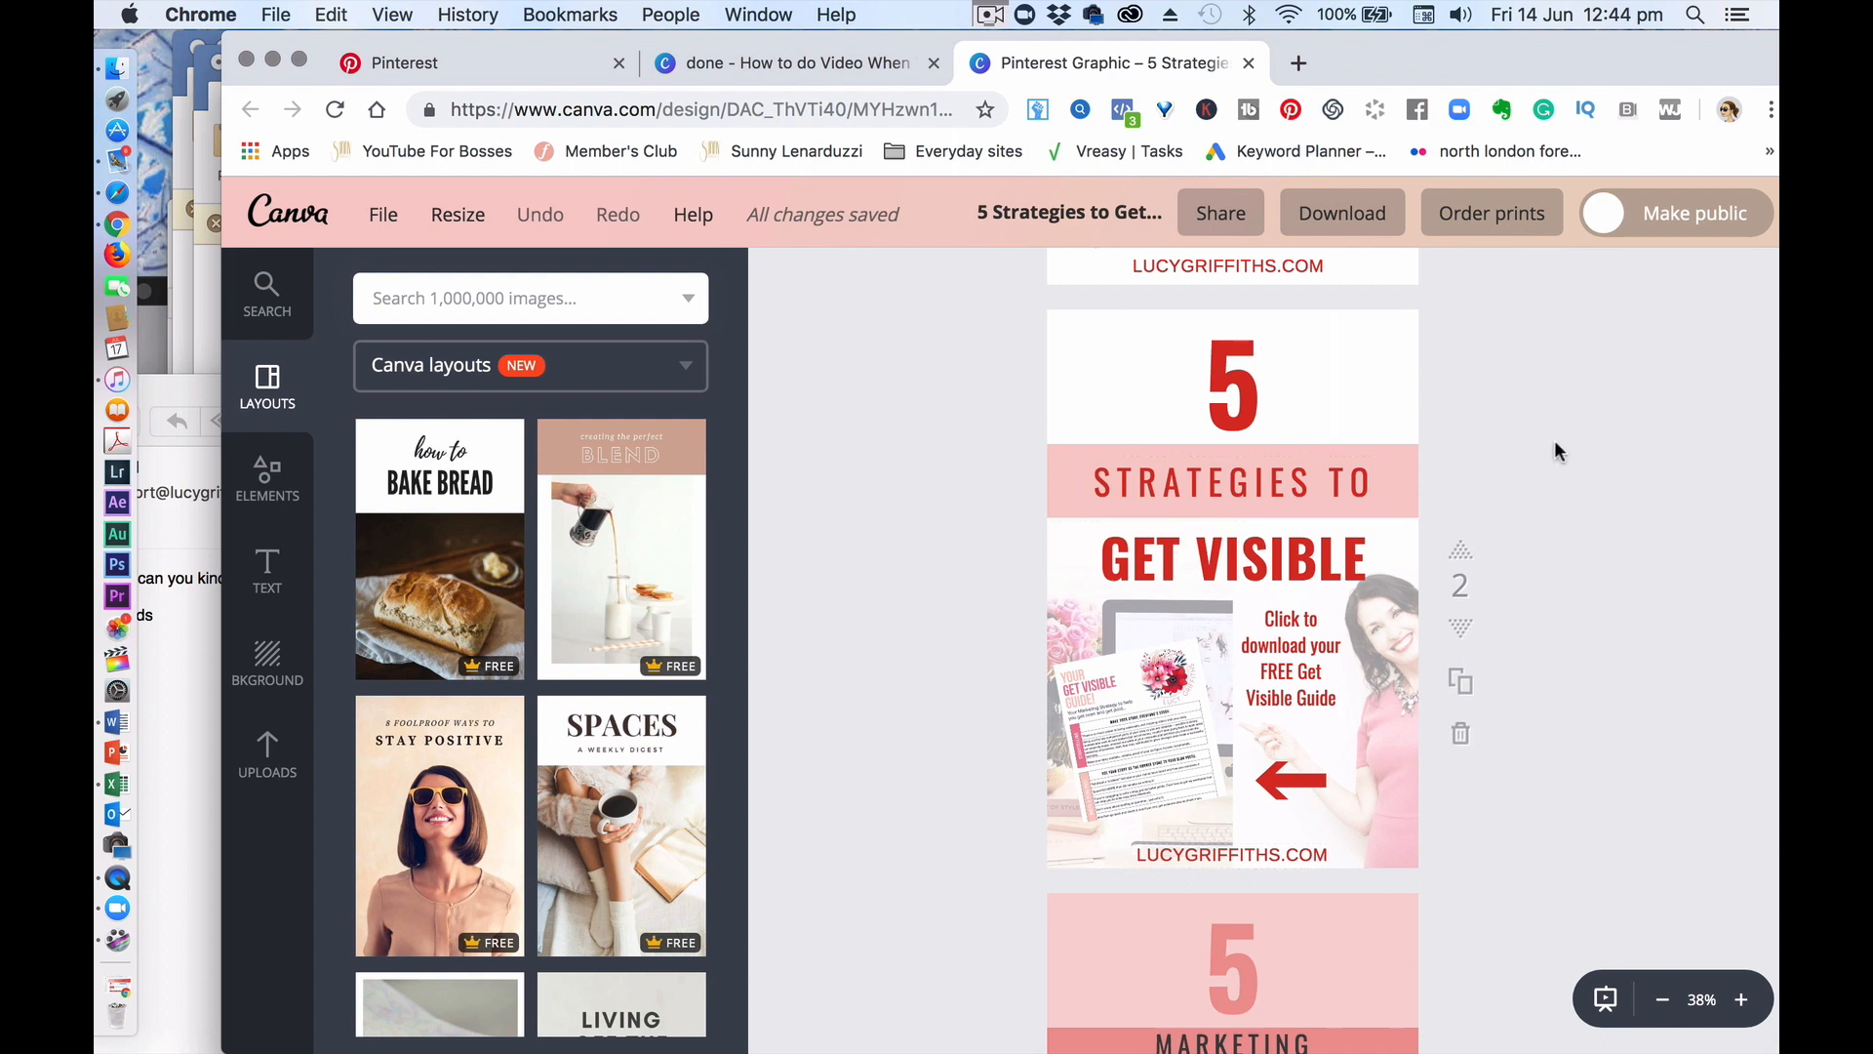
{"action": "scroll", "coordinate": [1554, 441], "scroll_direction": "down", "scroll_amount": 10}
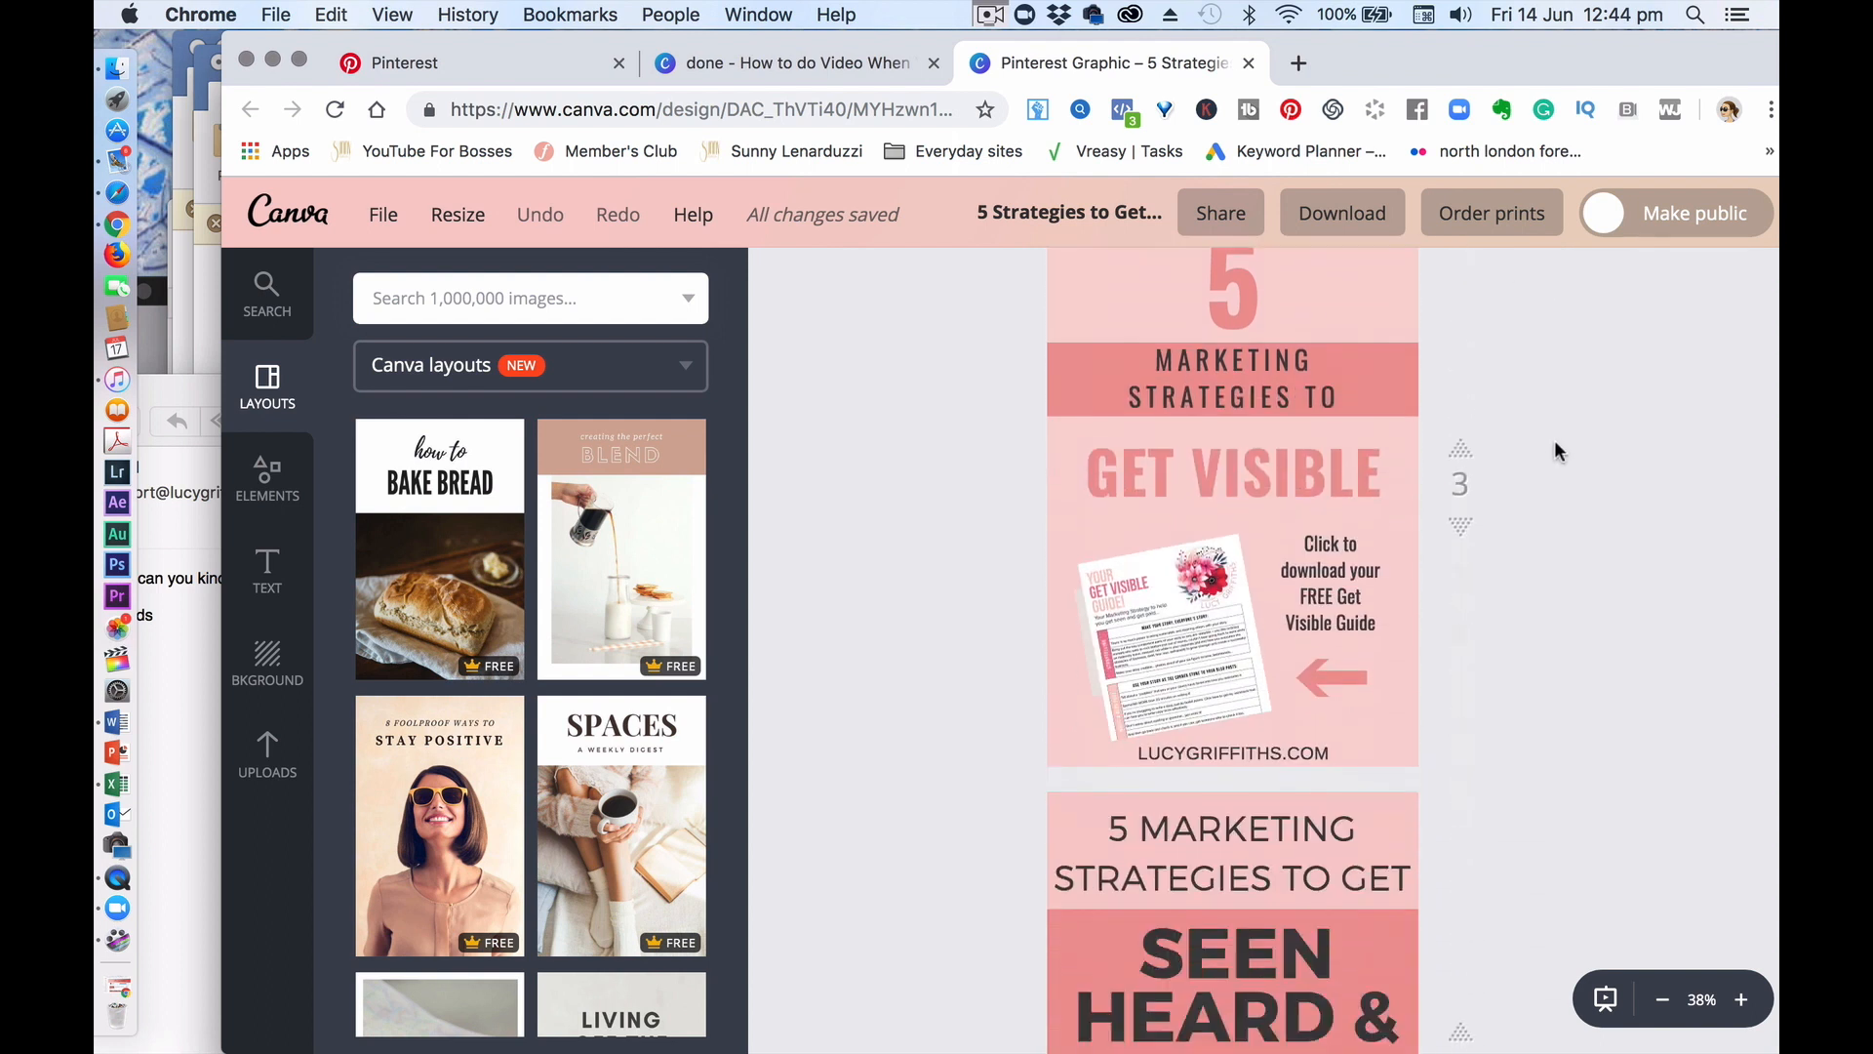
{"action": "scroll", "coordinate": [1554, 441], "scroll_direction": "down", "scroll_amount": 5}
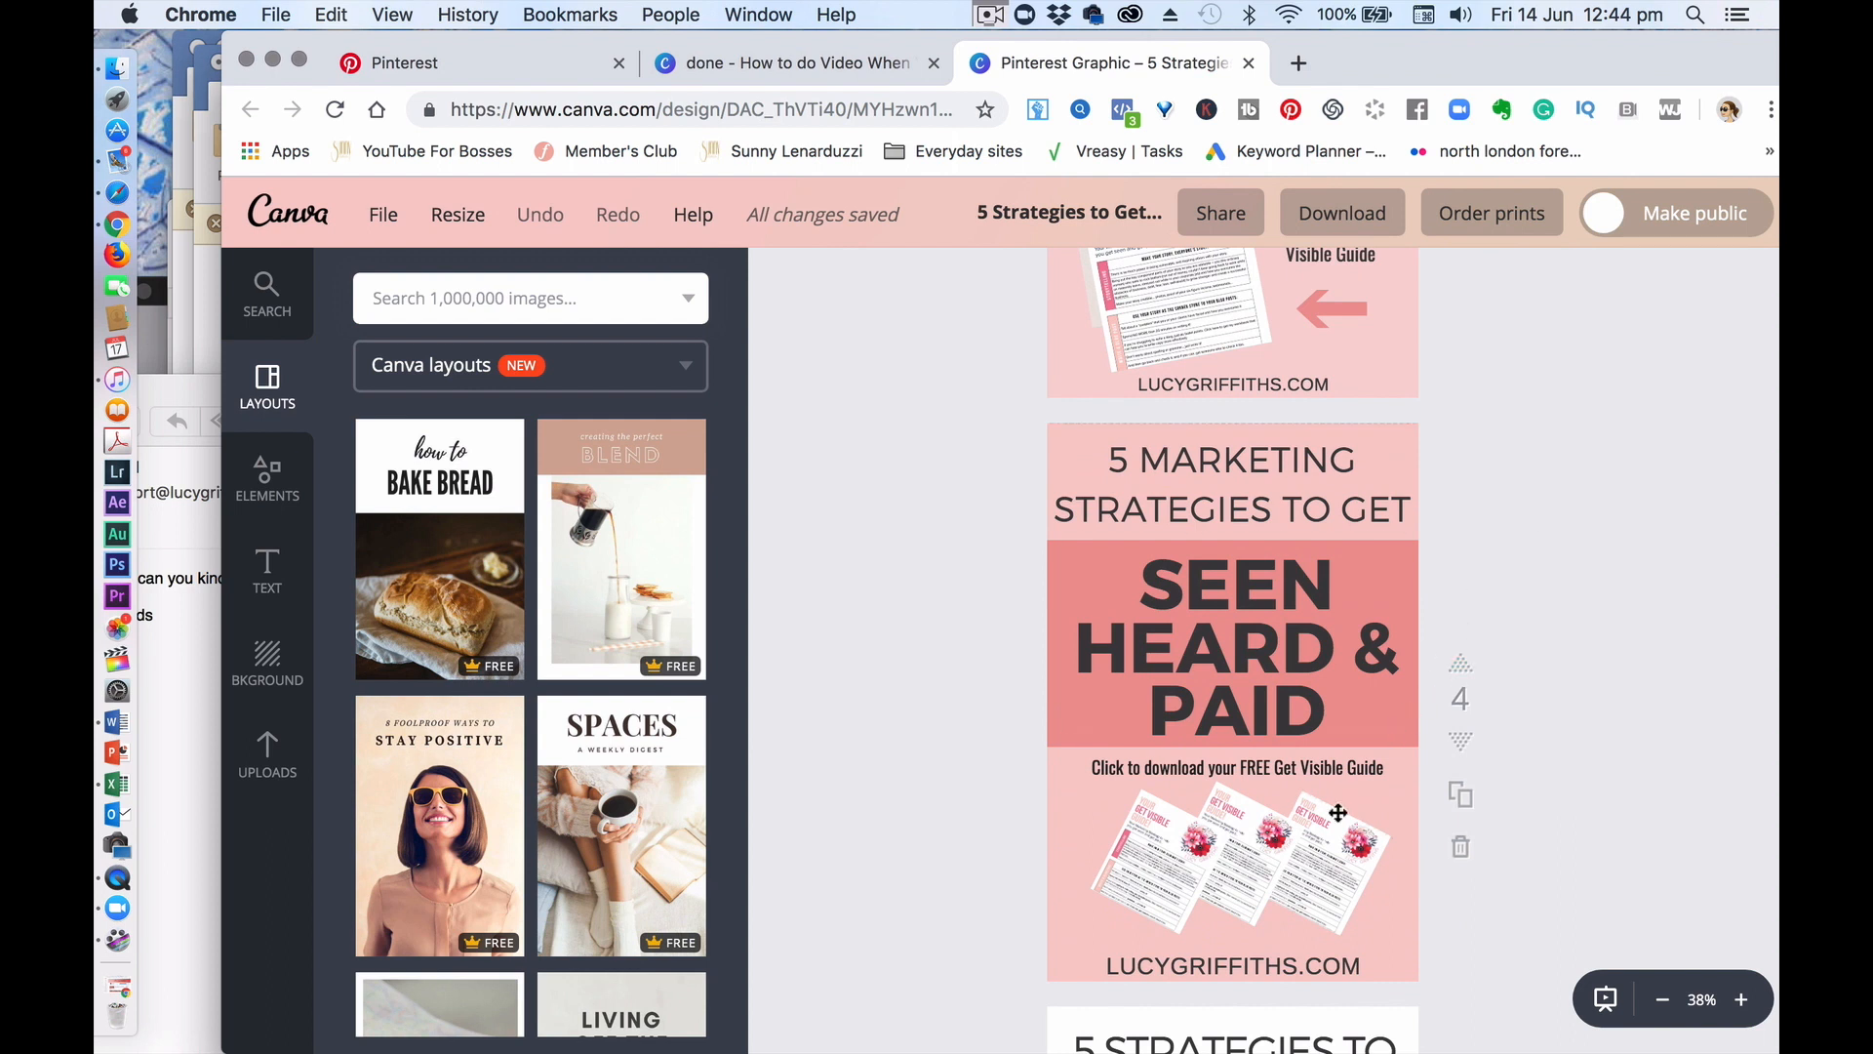
{"action": "scroll", "coordinate": [1557, 517], "scroll_direction": "down", "scroll_amount": 5}
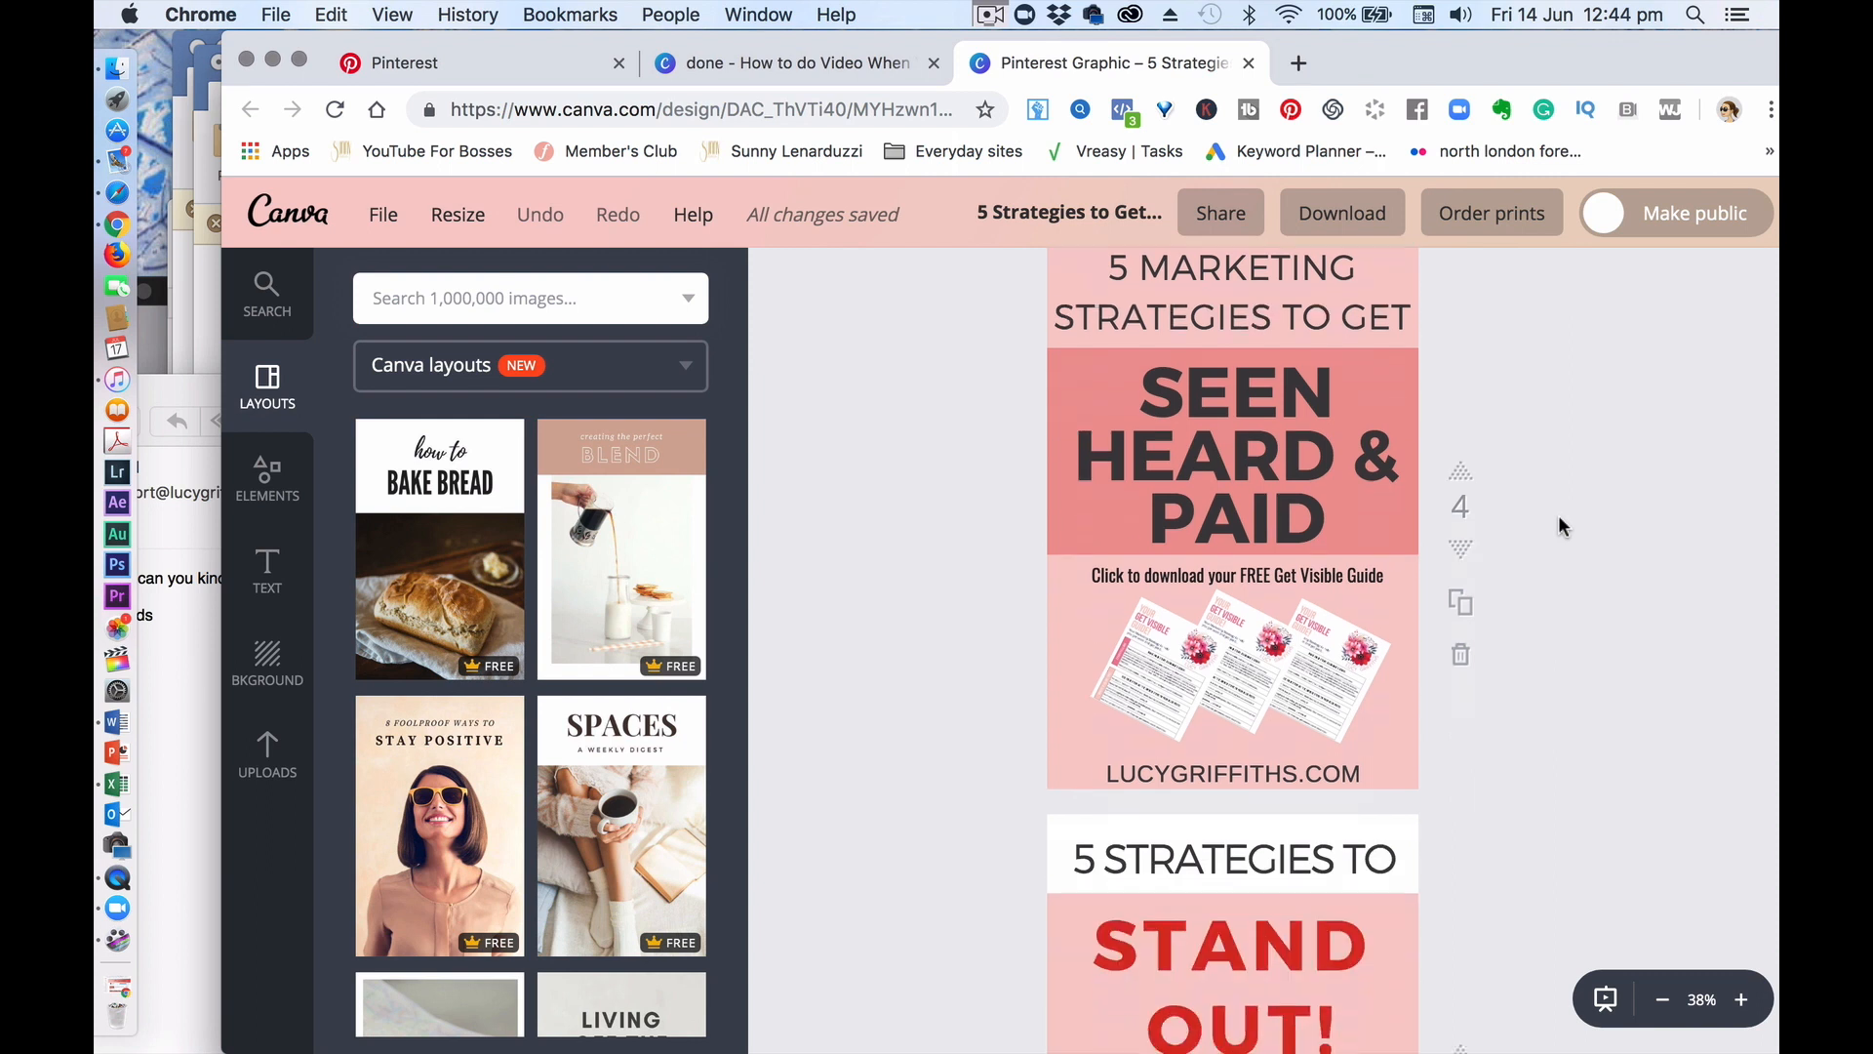
{"action": "scroll", "coordinate": [1559, 519], "scroll_direction": "down", "scroll_amount": 4}
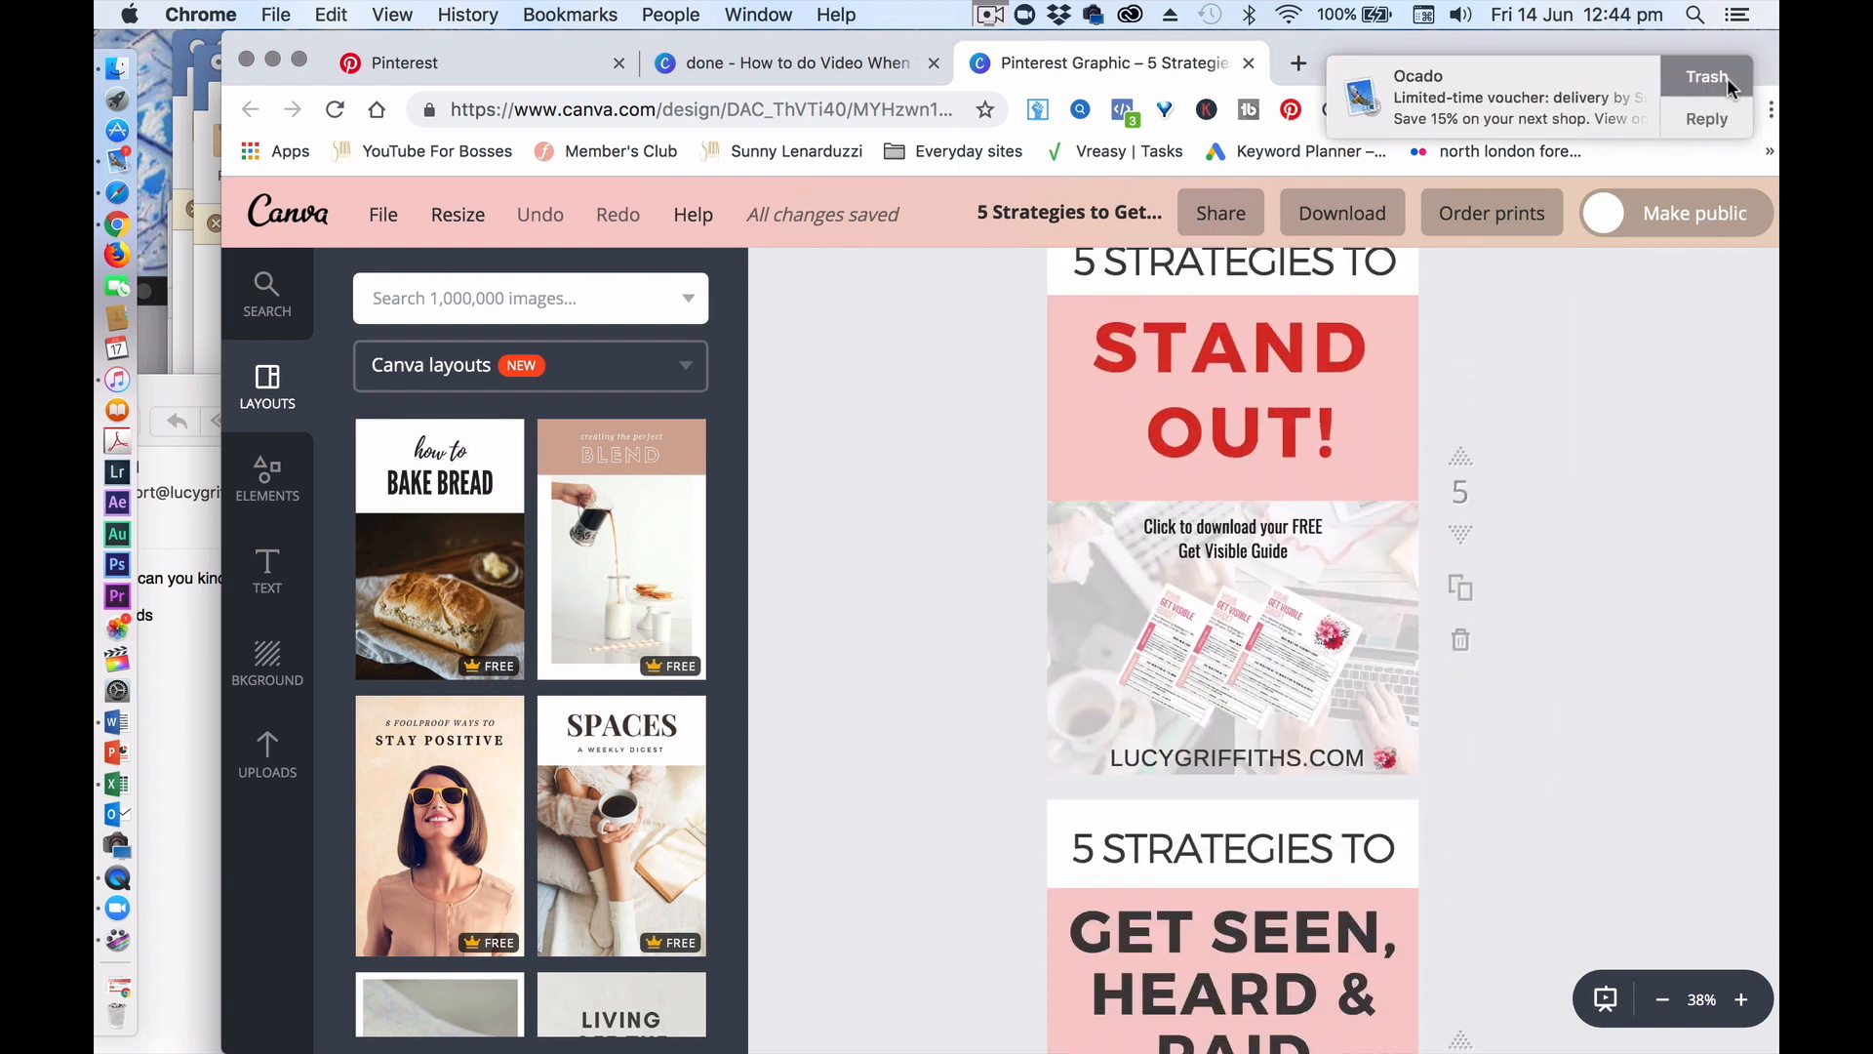
Step: Trash the Ocado email from its notification and review the alternative pin graphics on pages 6 to 13
{"action": "left_click", "coordinate": [1727, 78]}
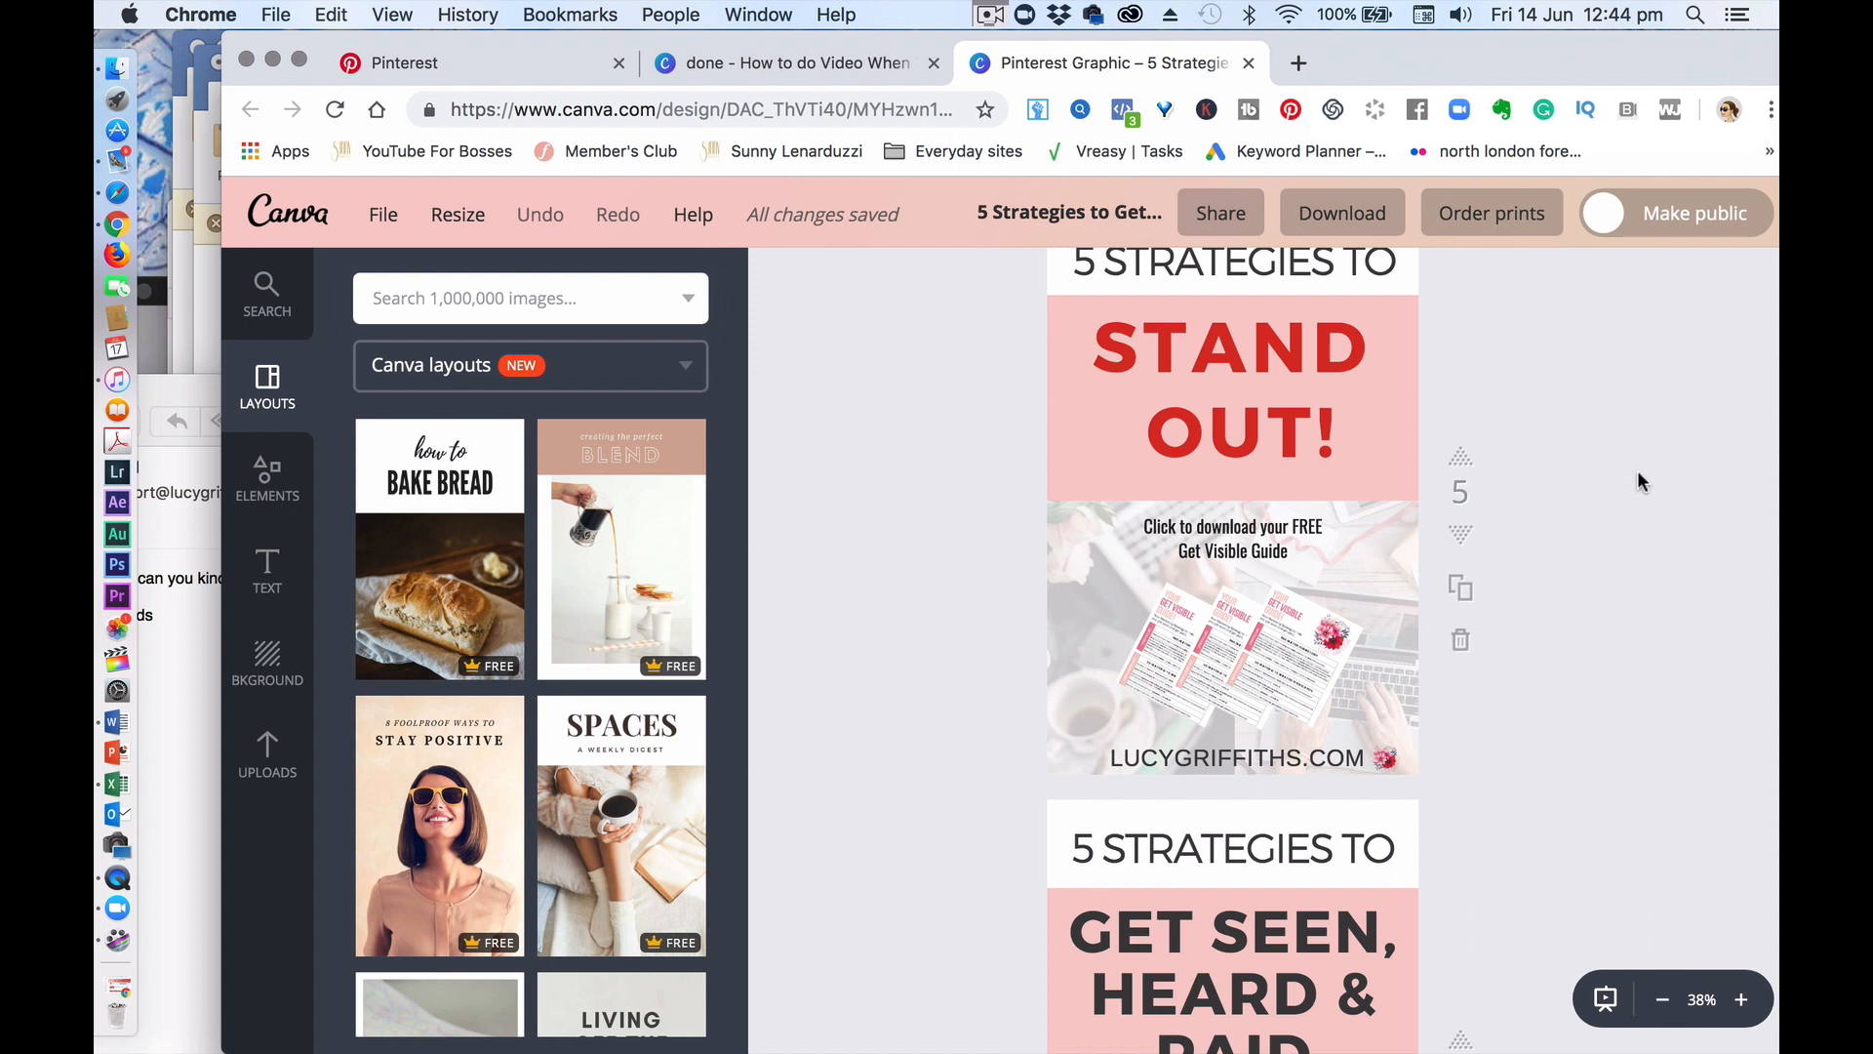
{"action": "scroll", "coordinate": [1637, 472], "scroll_direction": "down", "scroll_amount": 8}
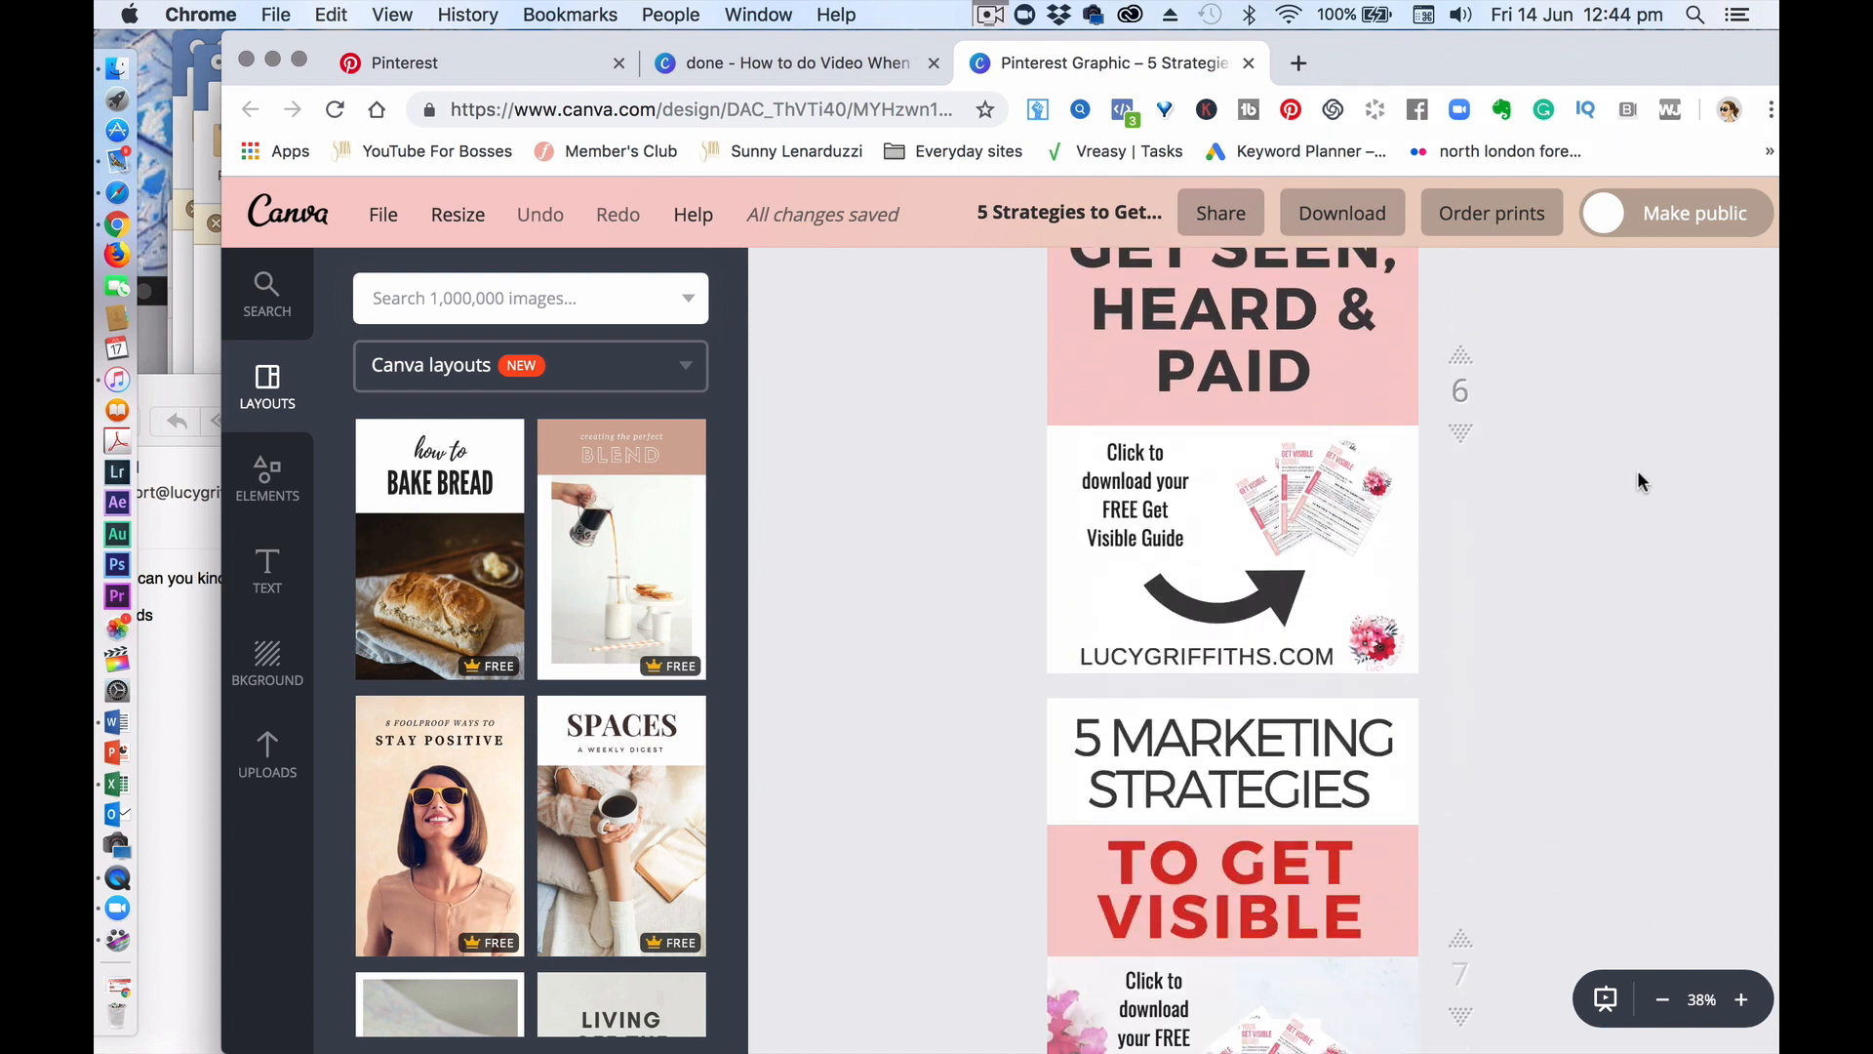
{"action": "scroll", "coordinate": [1637, 478], "scroll_direction": "down", "scroll_amount": 5}
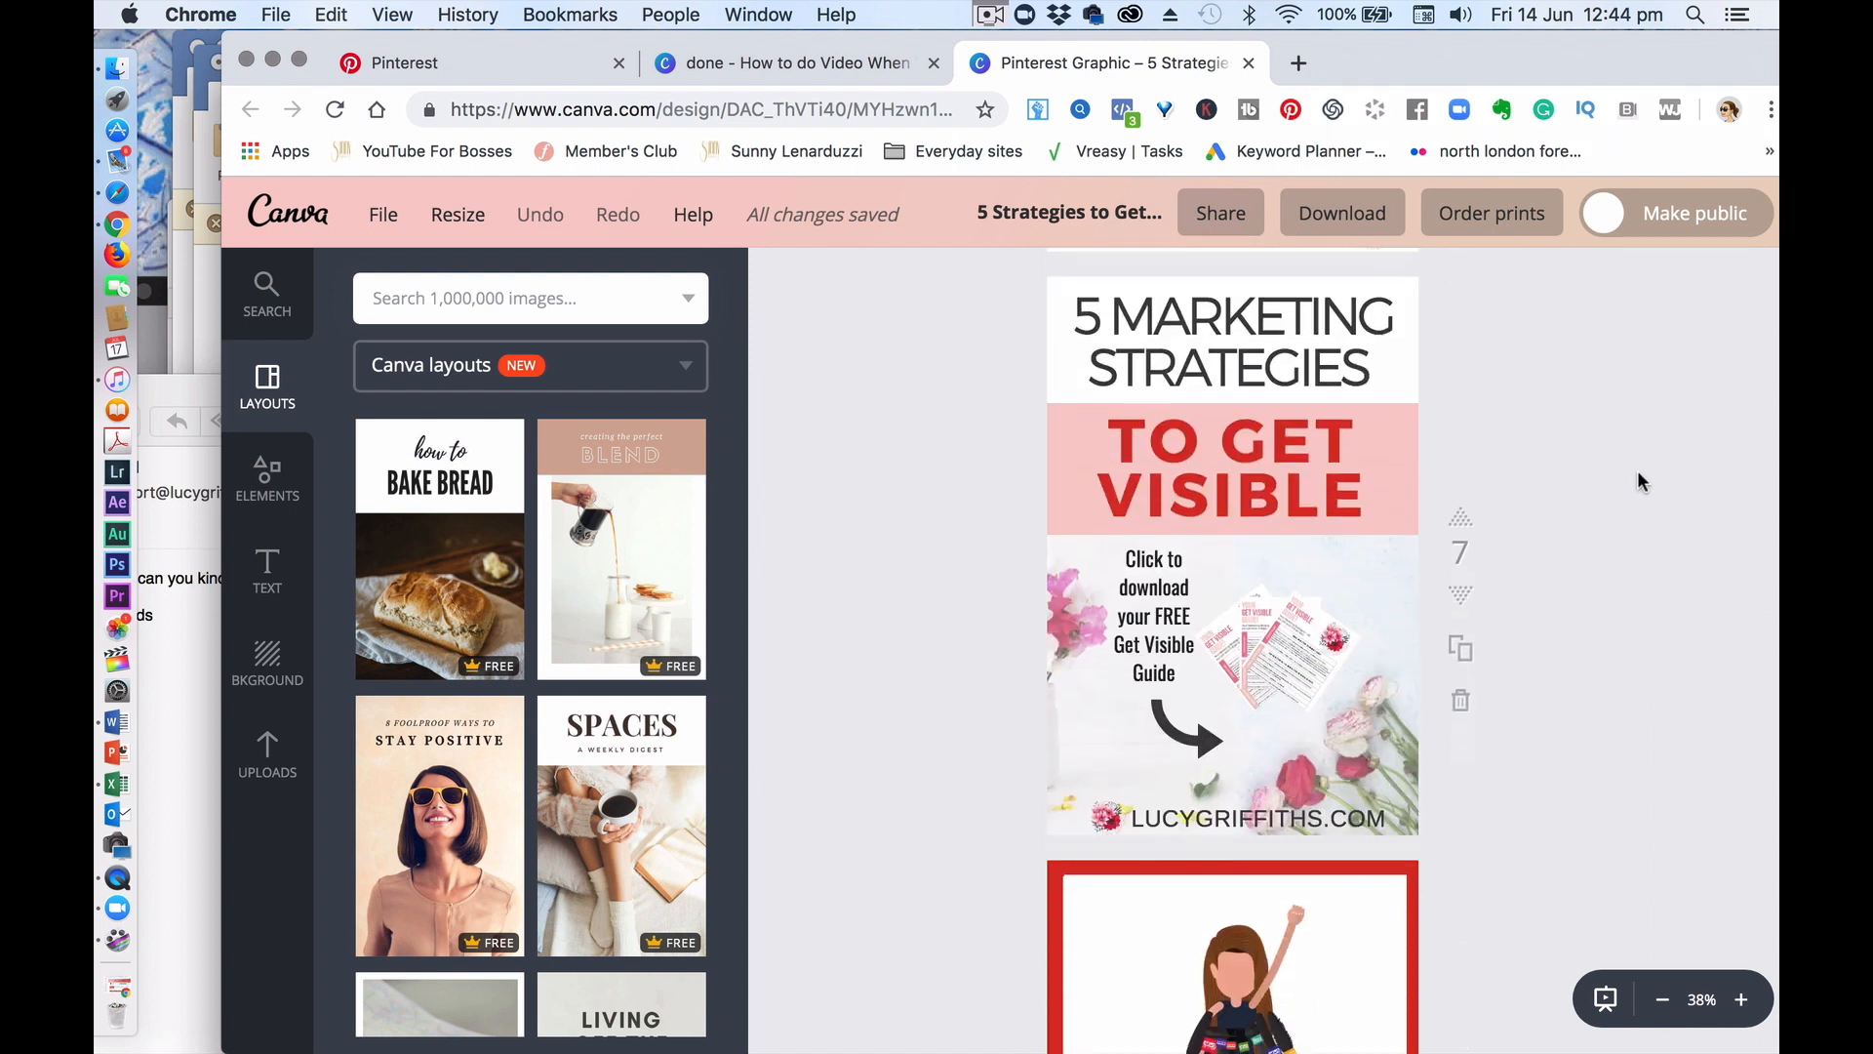
{"action": "scroll", "coordinate": [1639, 480], "scroll_direction": "down", "scroll_amount": 6}
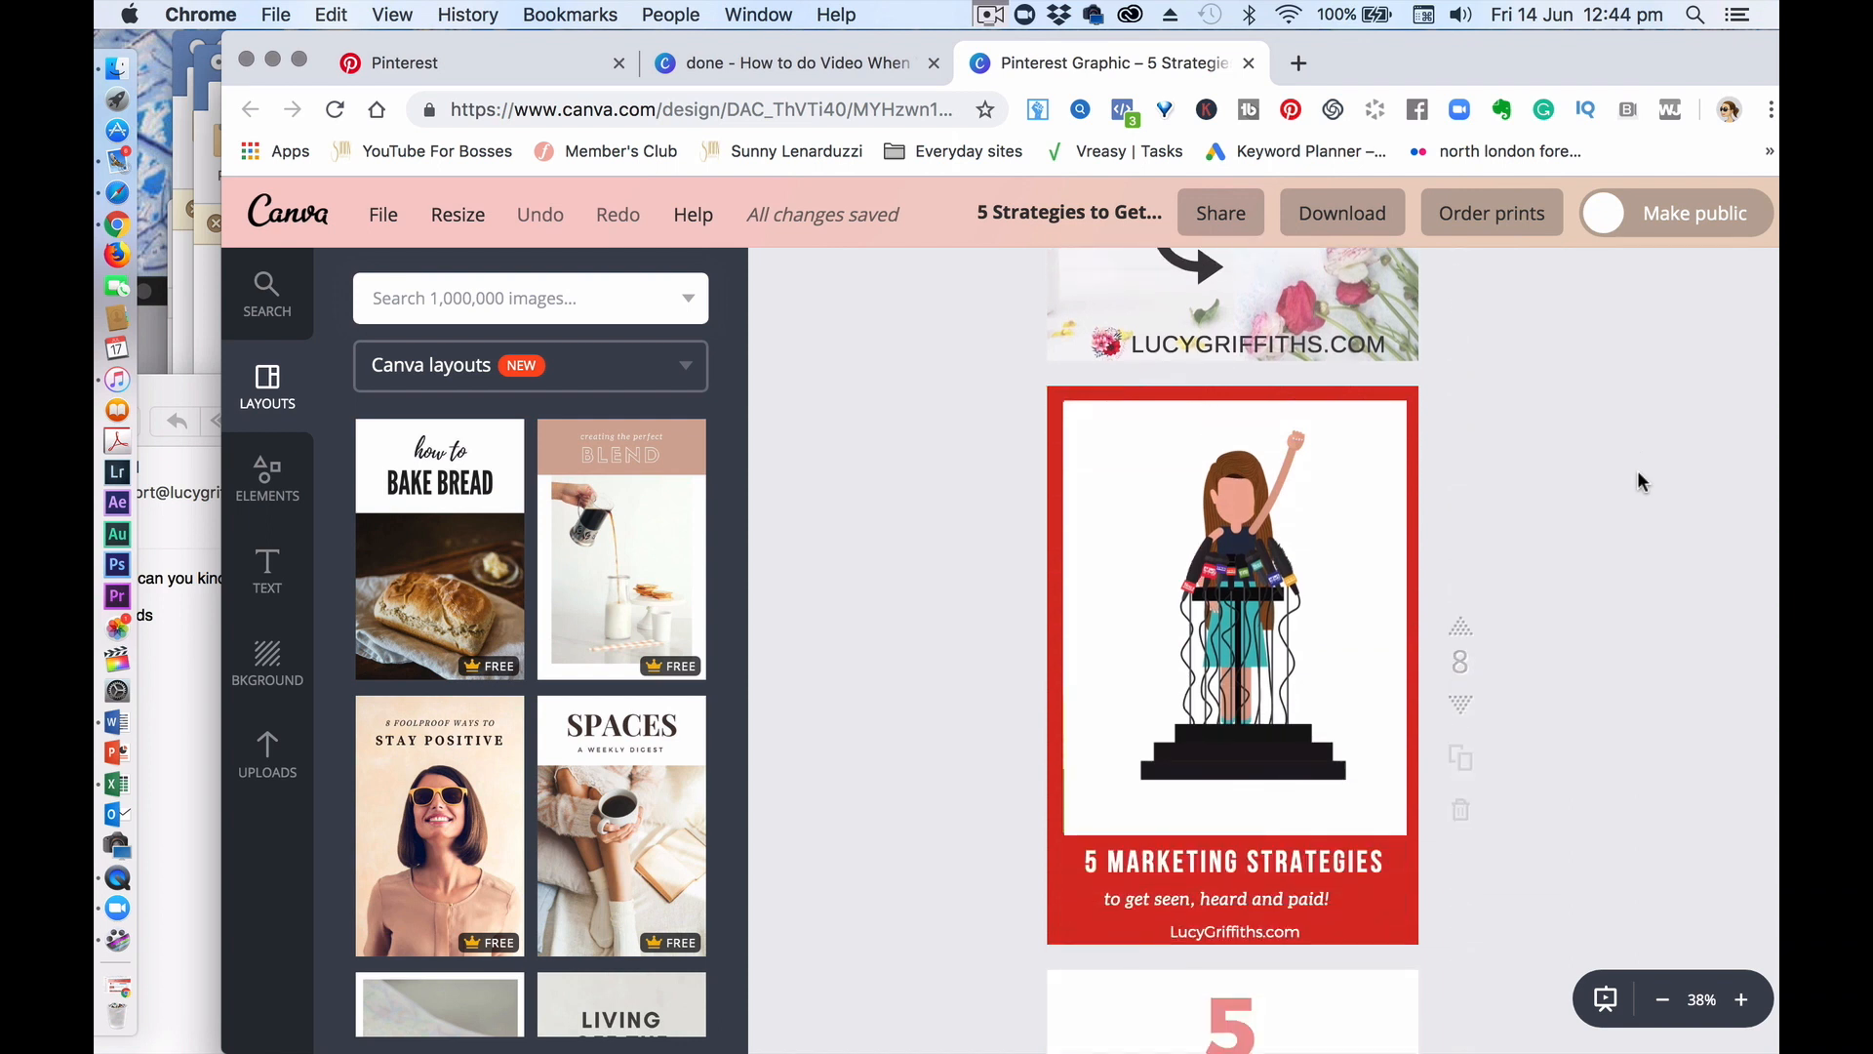
{"action": "scroll", "coordinate": [1637, 474], "scroll_direction": "down", "scroll_amount": 8}
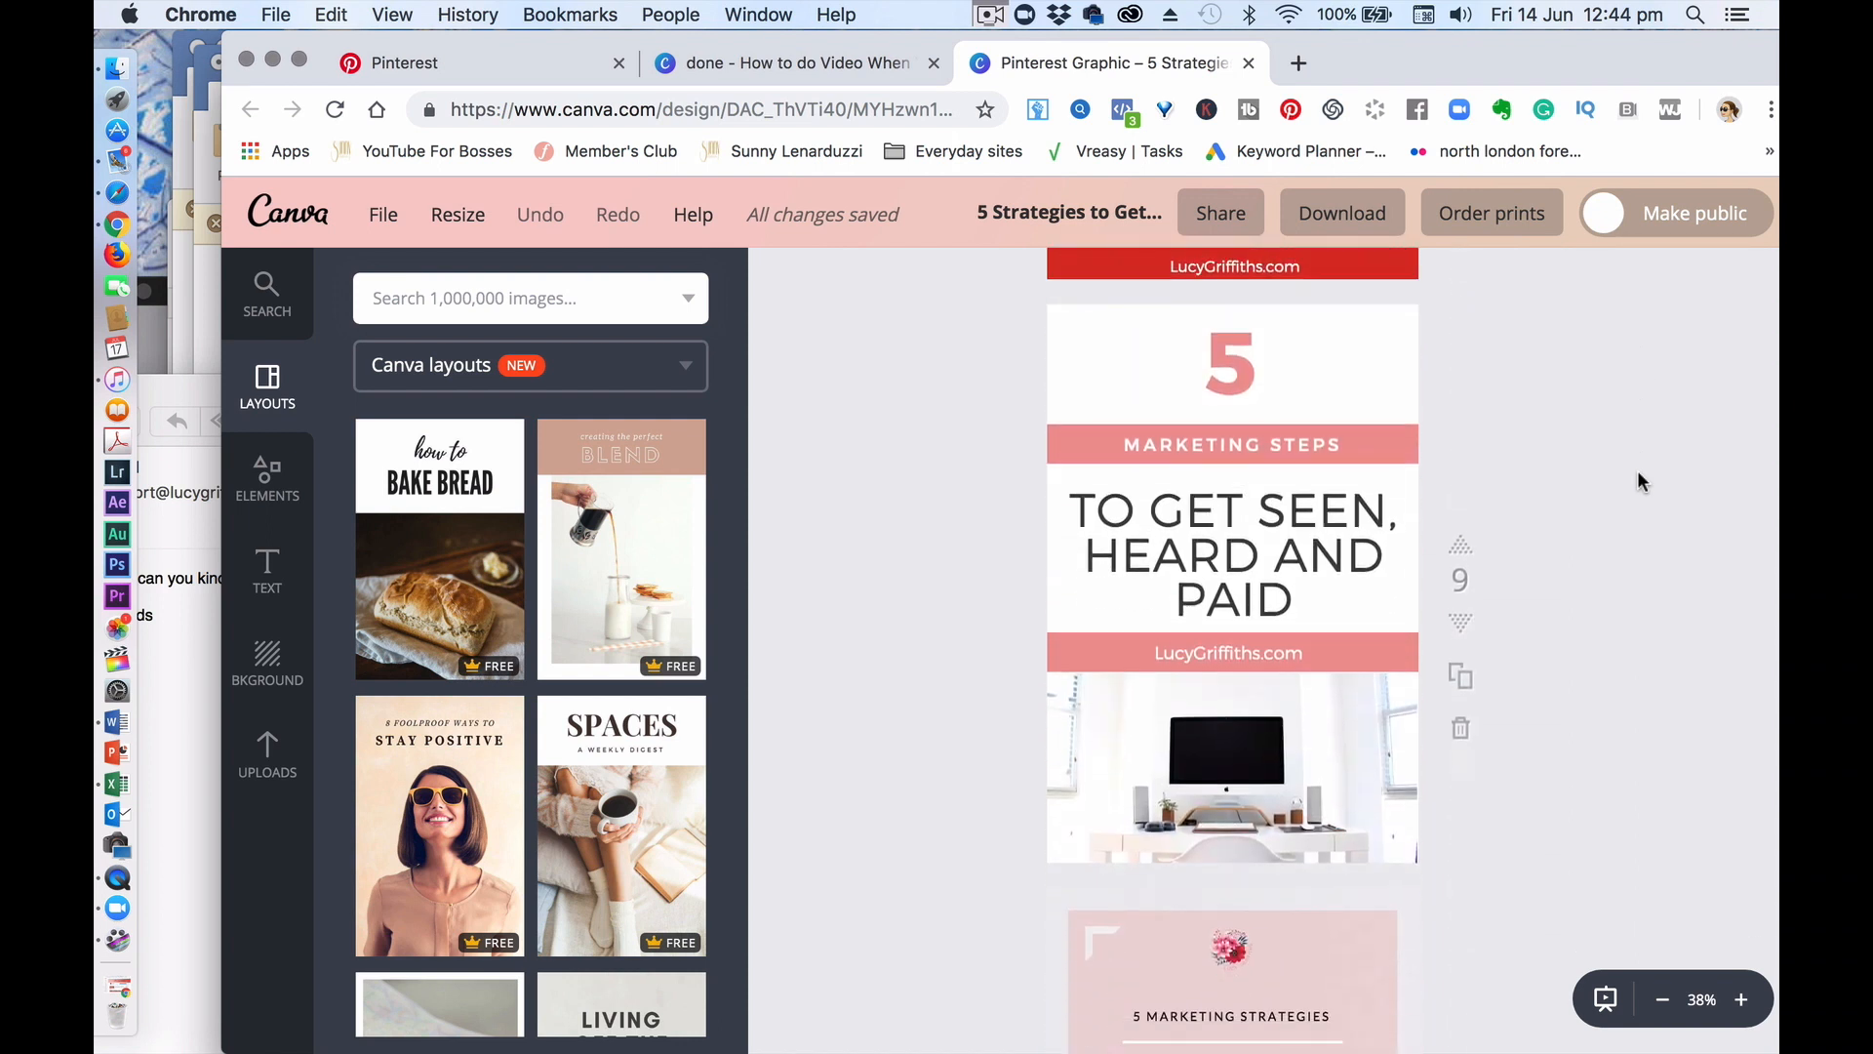
{"action": "scroll", "coordinate": [1638, 478], "scroll_direction": "down", "scroll_amount": 8}
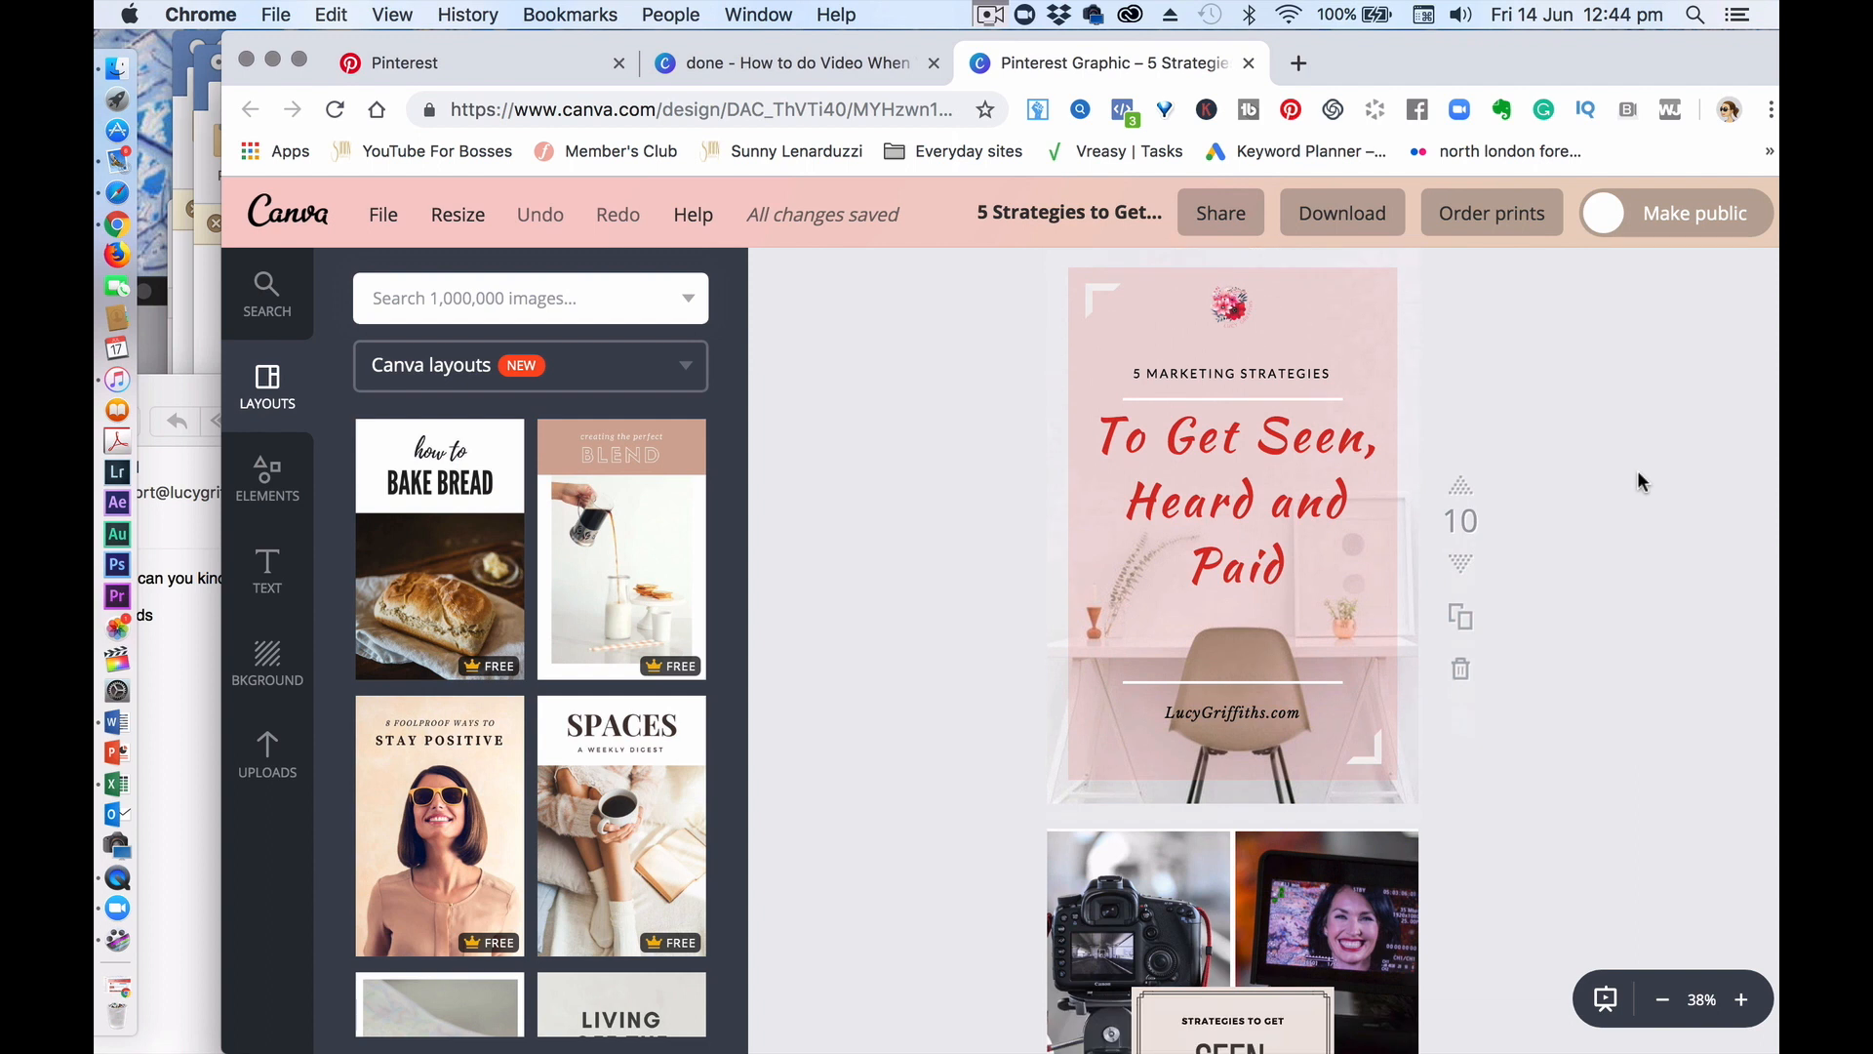
{"action": "scroll", "coordinate": [1637, 470], "scroll_direction": "down", "scroll_amount": 7}
{"action": "scroll", "coordinate": [1637, 471], "scroll_direction": "down", "scroll_amount": 12}
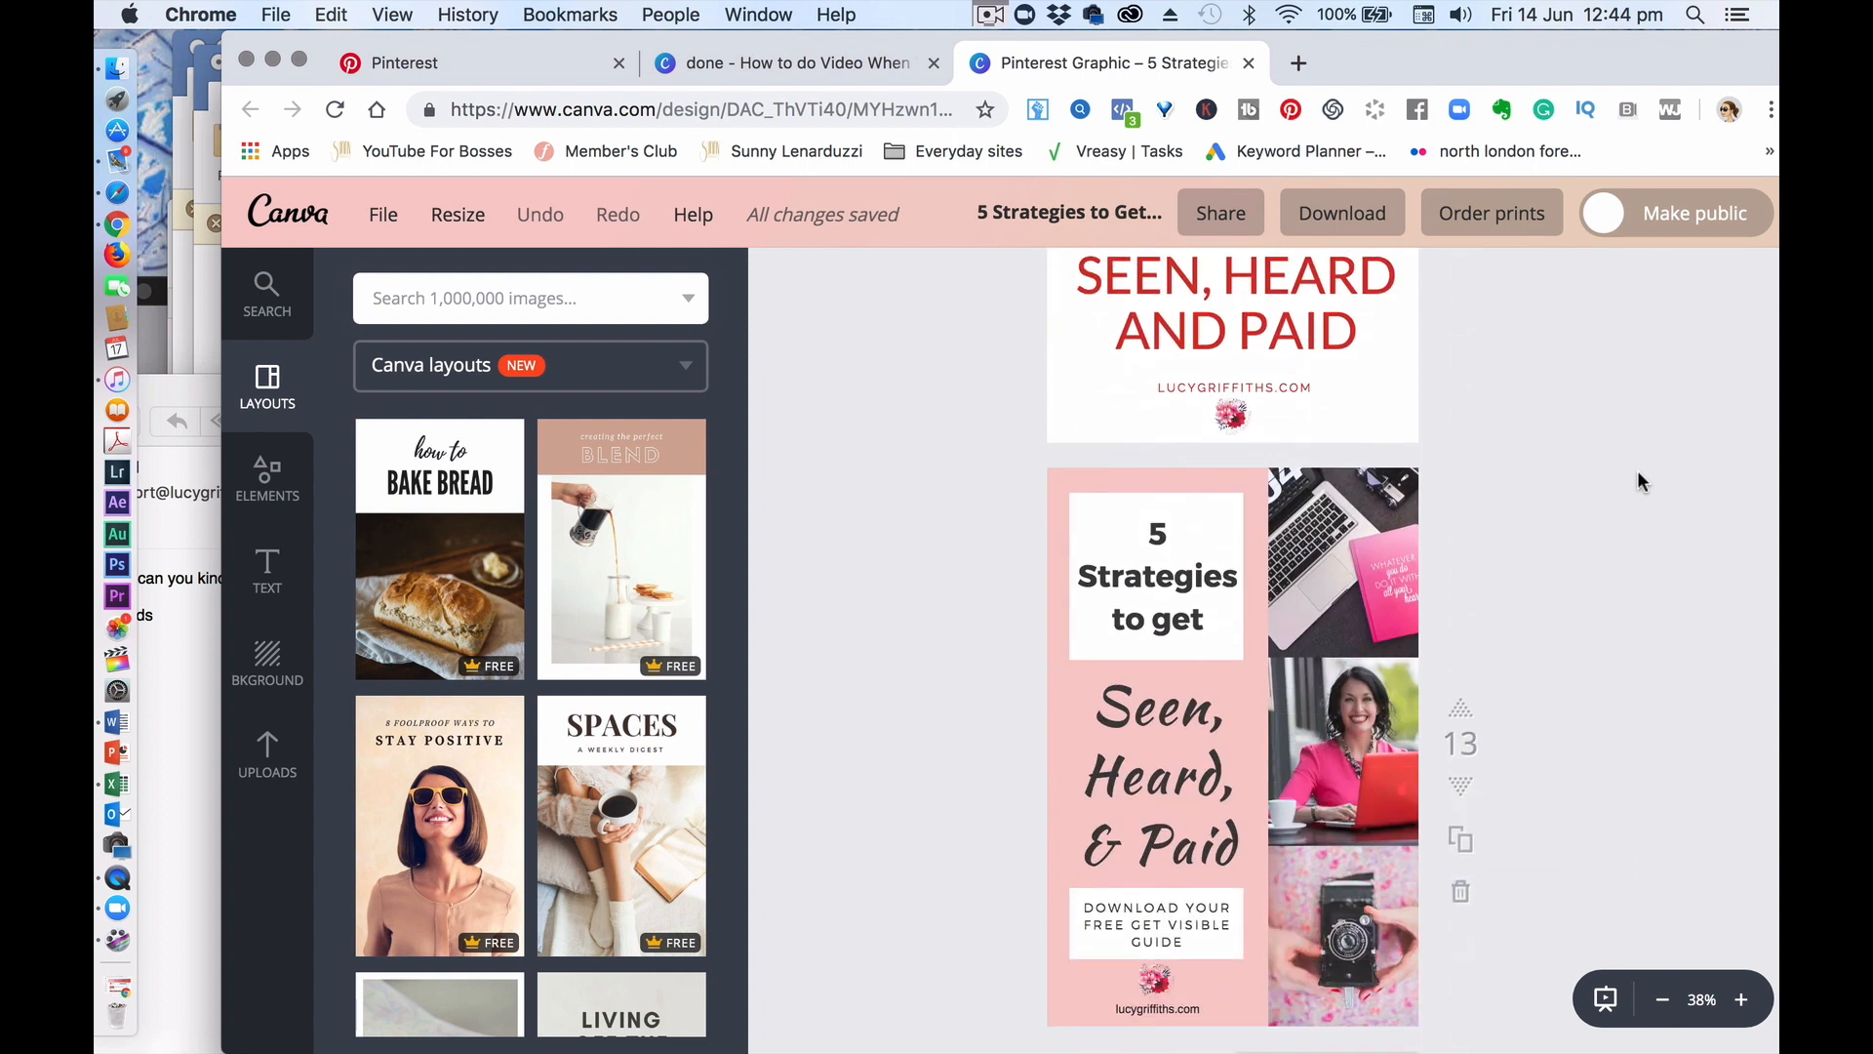
{"action": "scroll", "coordinate": [1637, 473], "scroll_direction": "down", "scroll_amount": 1}
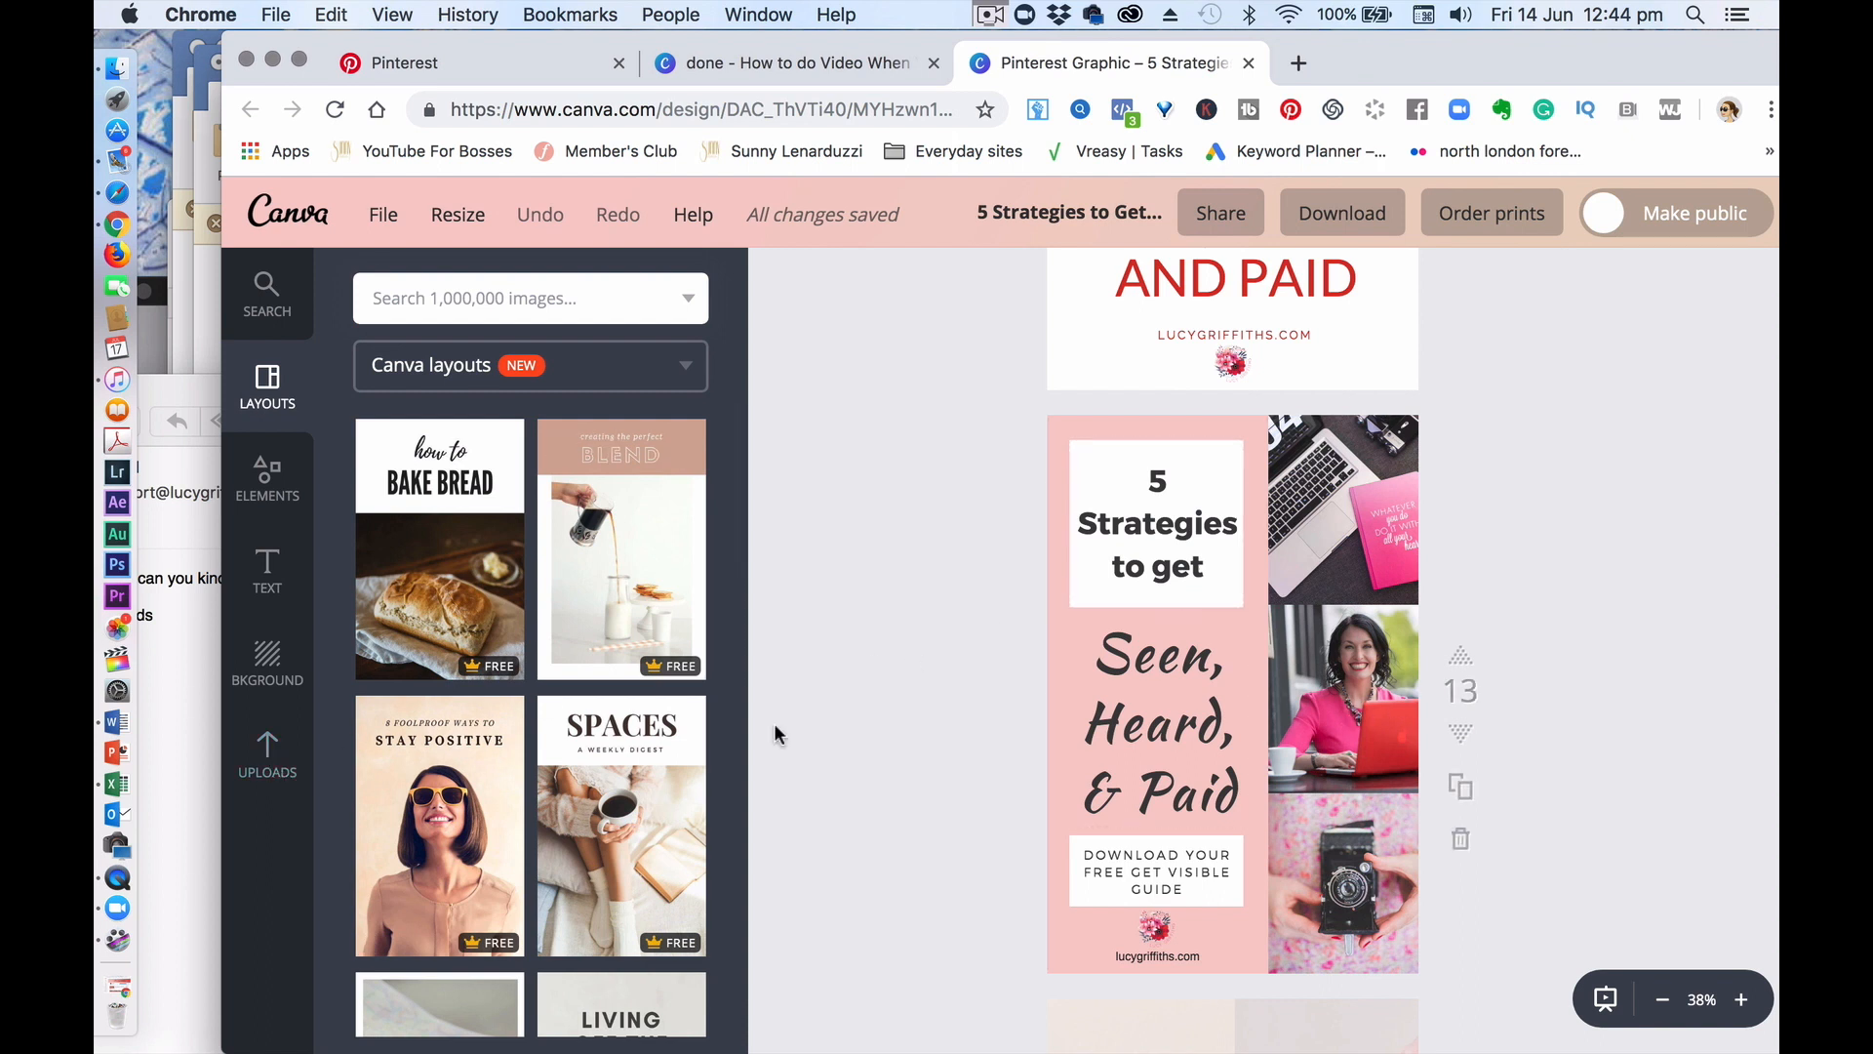
Step: Find the pink torn-paper lips photo among the uploaded images and ungroup the page 13 pin design
{"action": "left_click", "coordinate": [267, 756]}
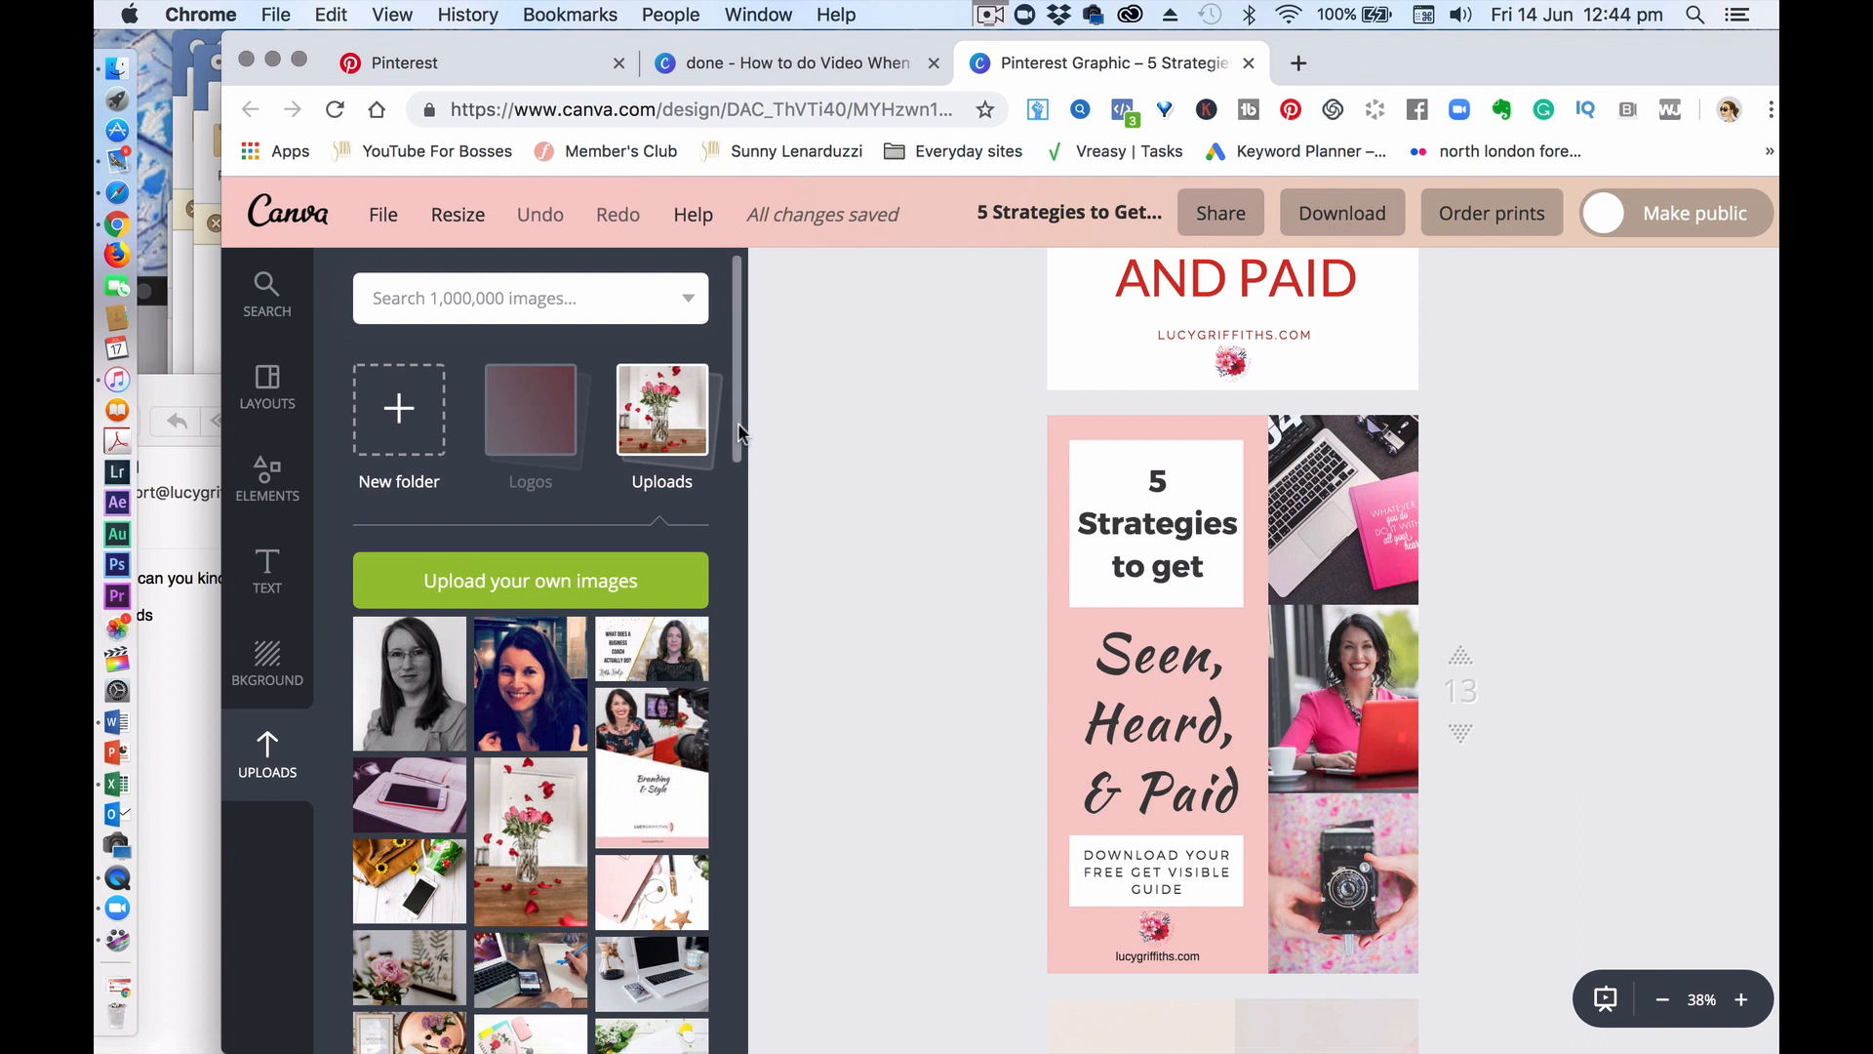
{"action": "left_click_drag", "start_coordinate": [734, 412], "coordinate": [722, 592]}
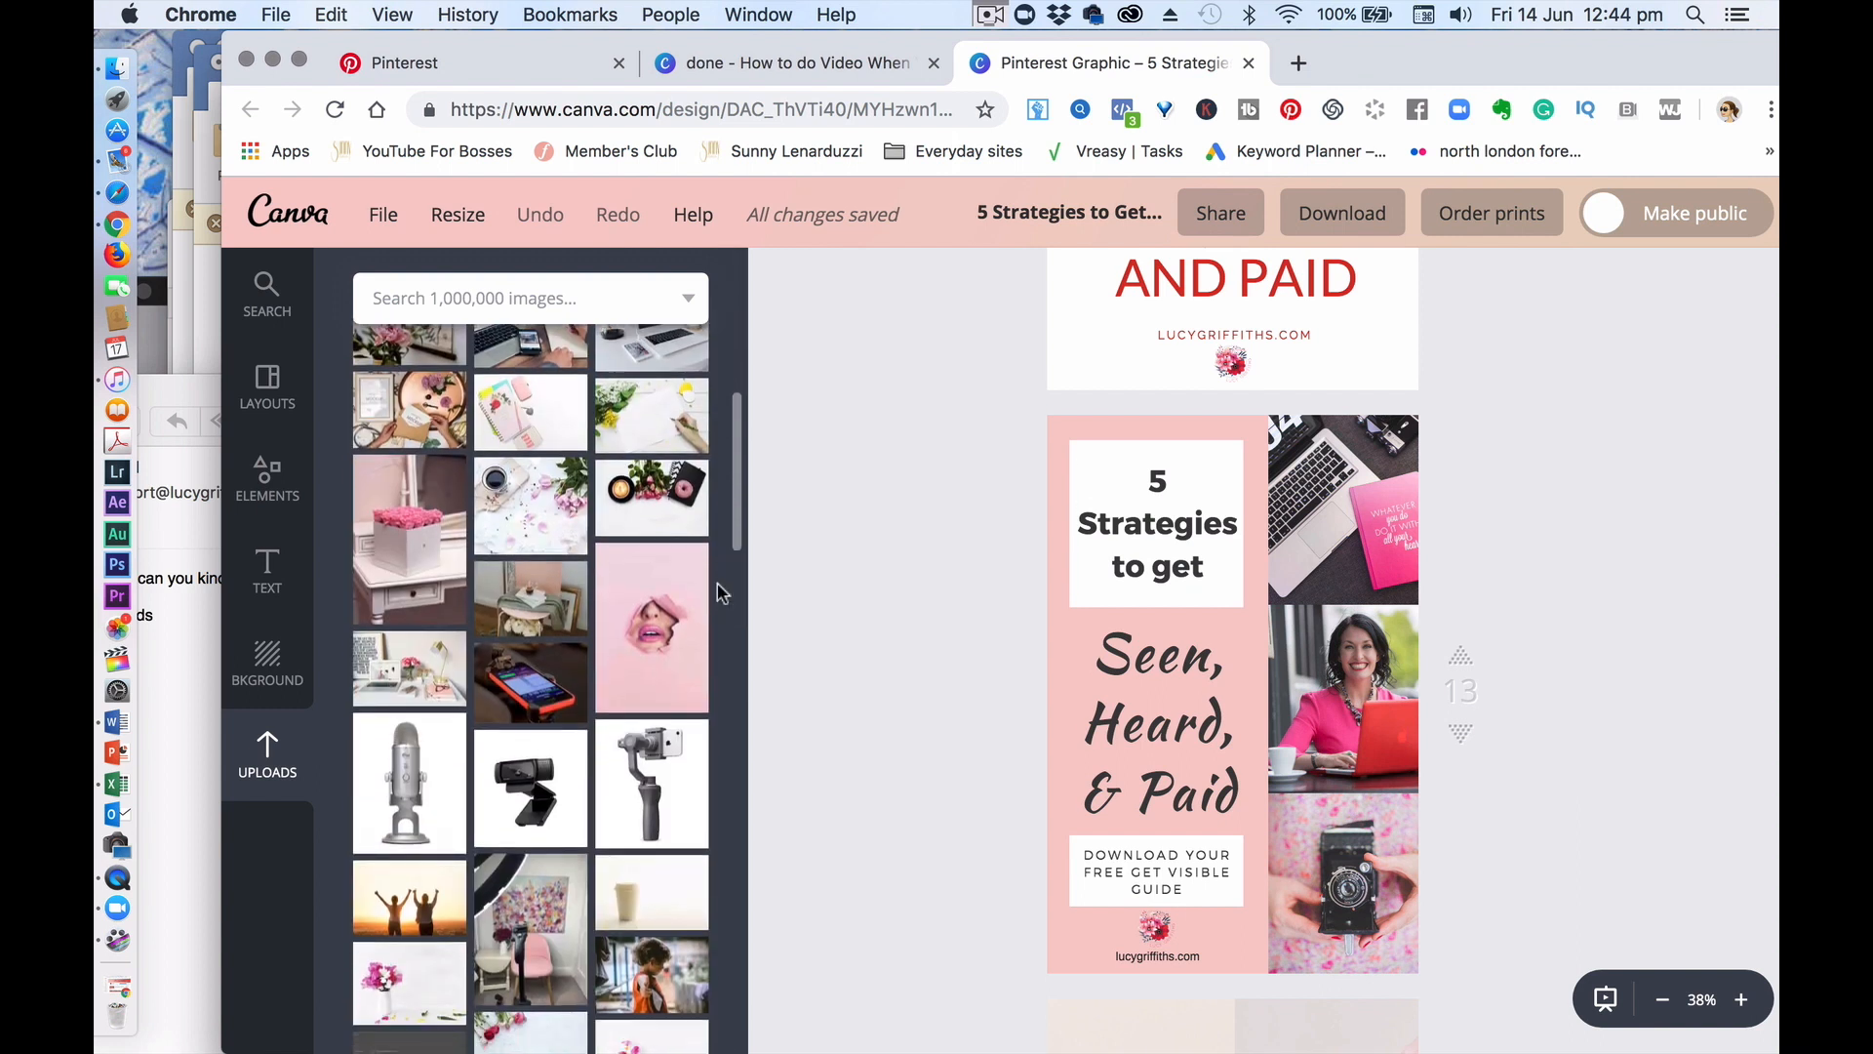
{"action": "scroll", "coordinate": [722, 592], "scroll_direction": "down", "scroll_amount": 3}
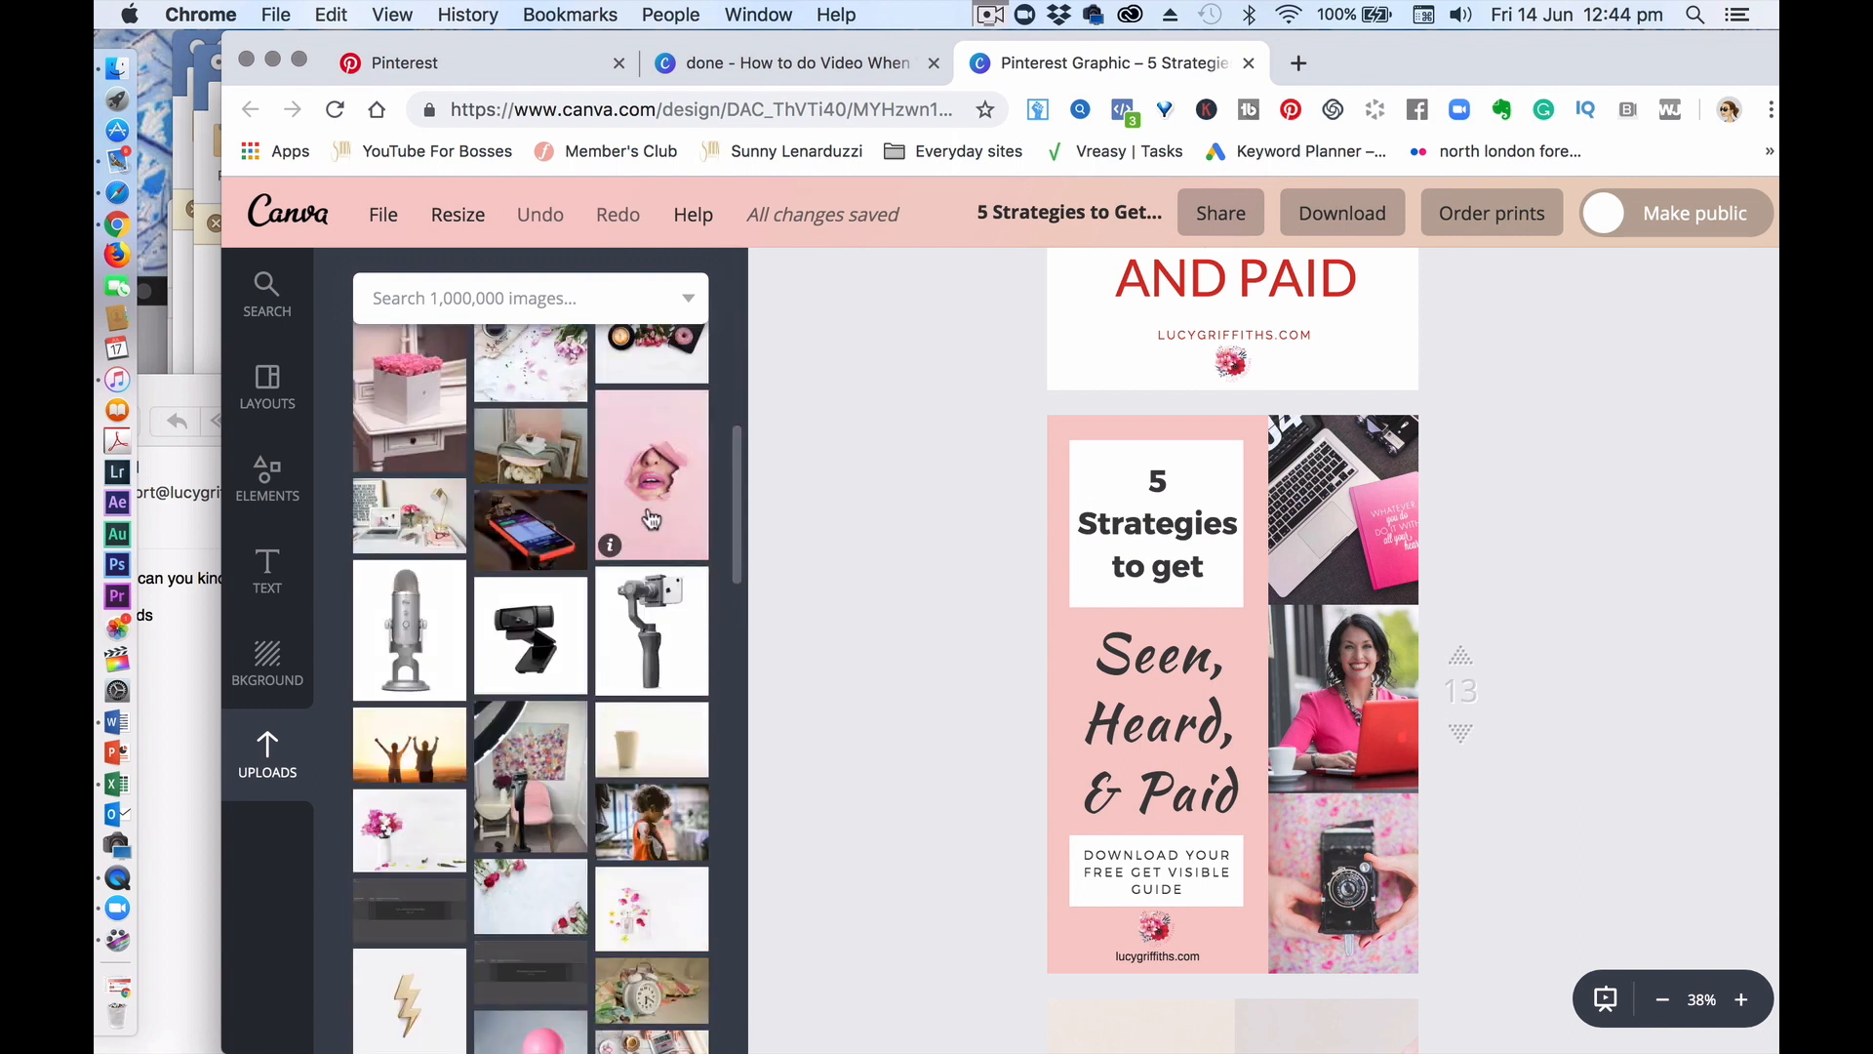
{"action": "left_click_drag", "start_coordinate": [651, 517], "coordinate": [809, 624]}
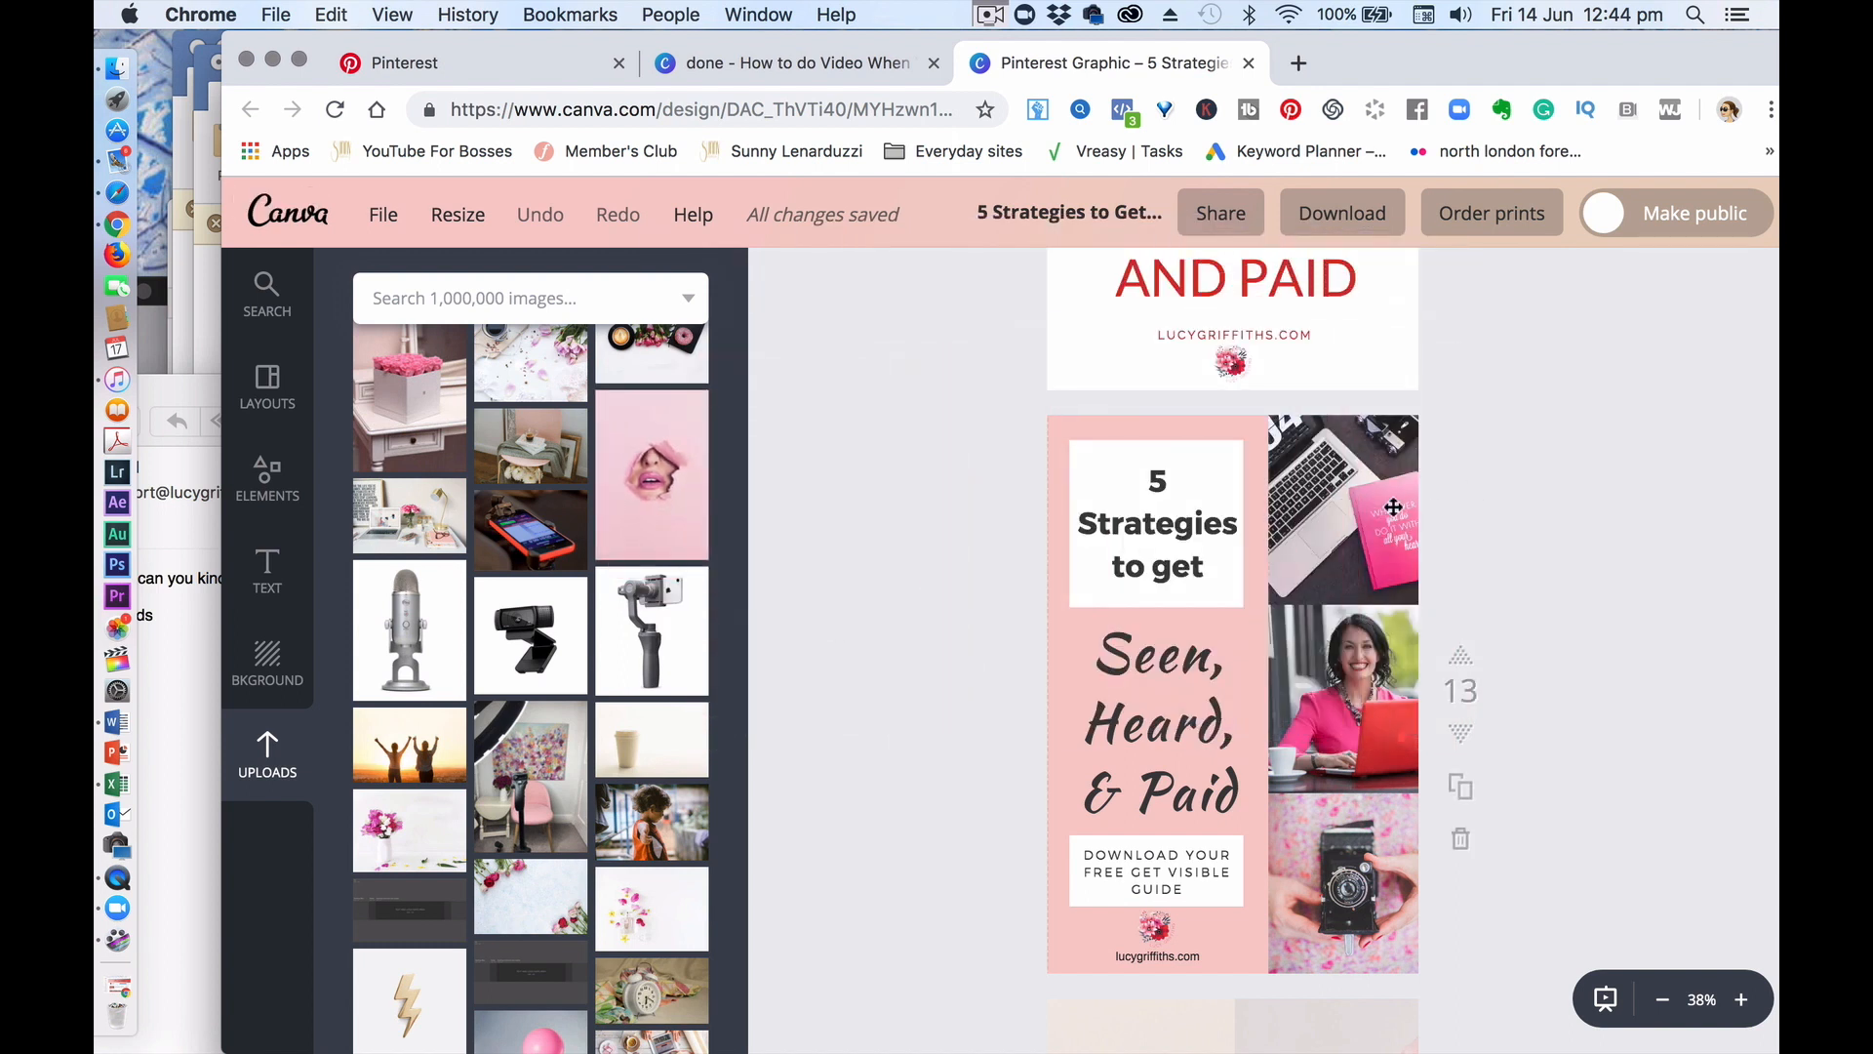
{"action": "left_click", "coordinate": [1346, 530]}
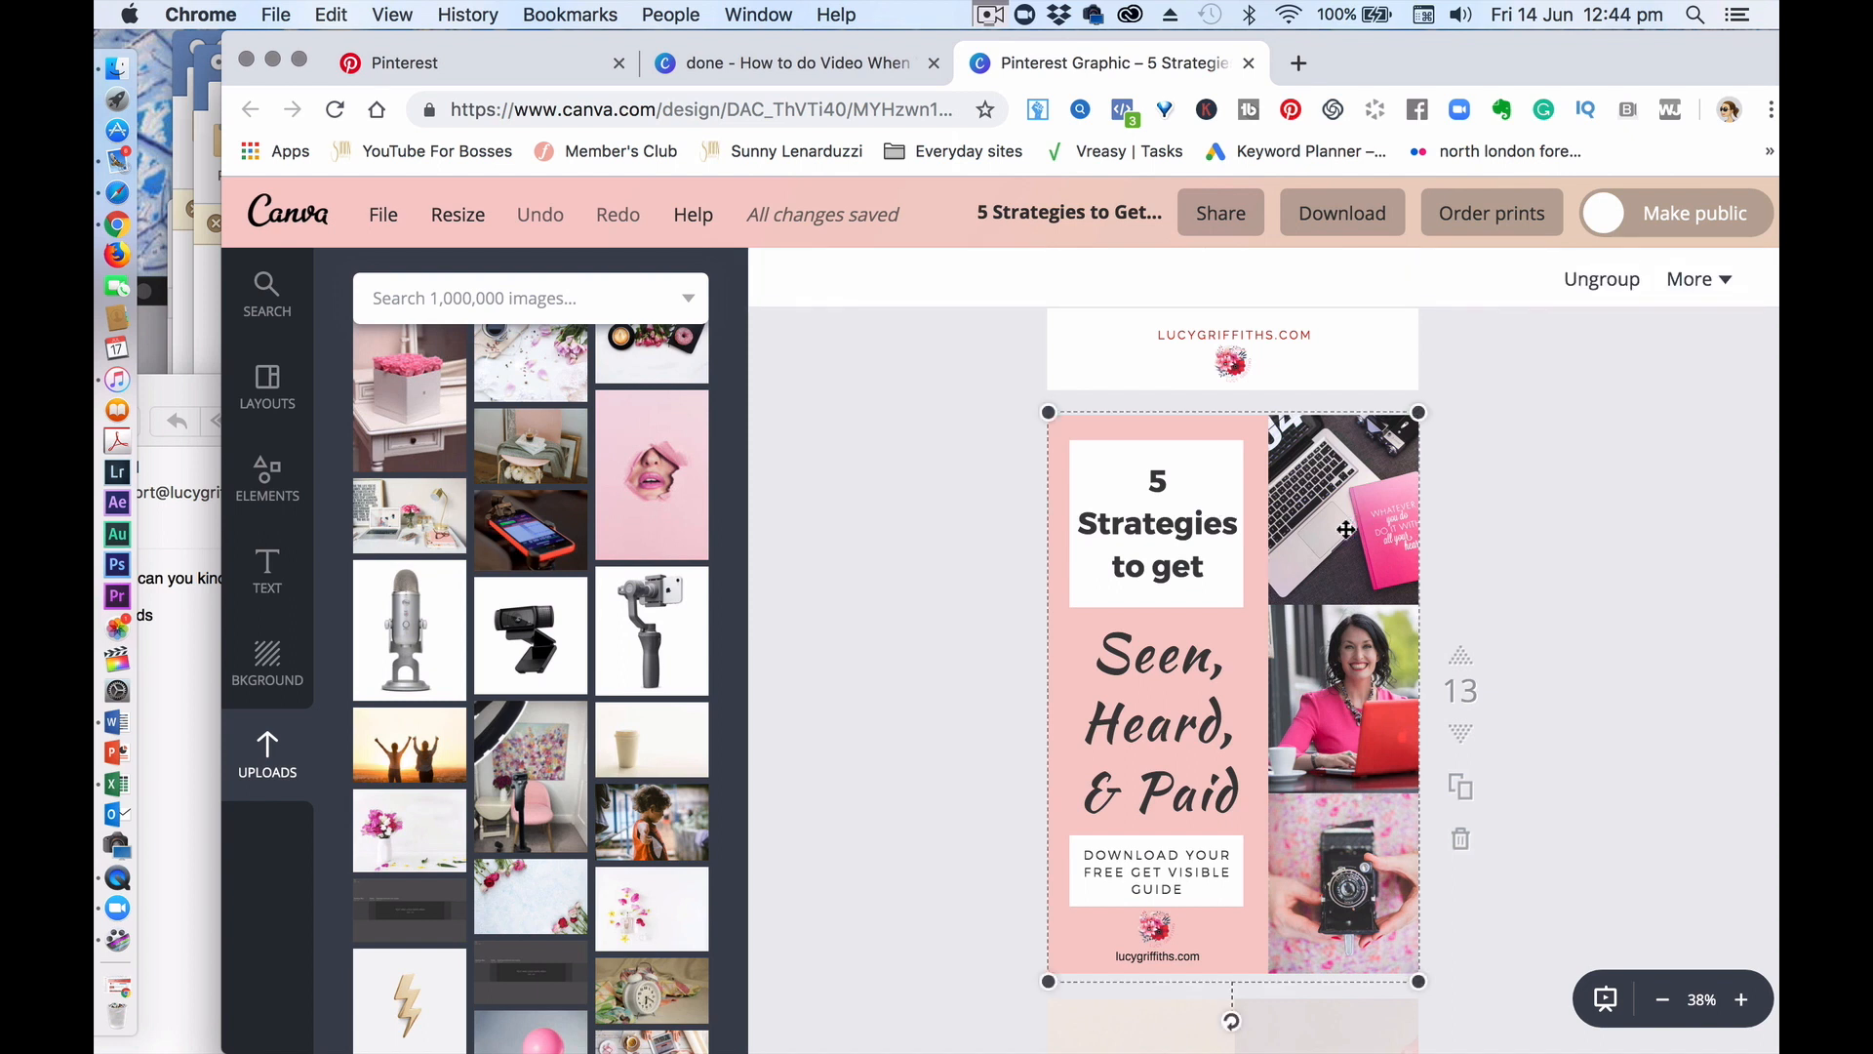
{"action": "left_click", "coordinate": [1617, 288]}
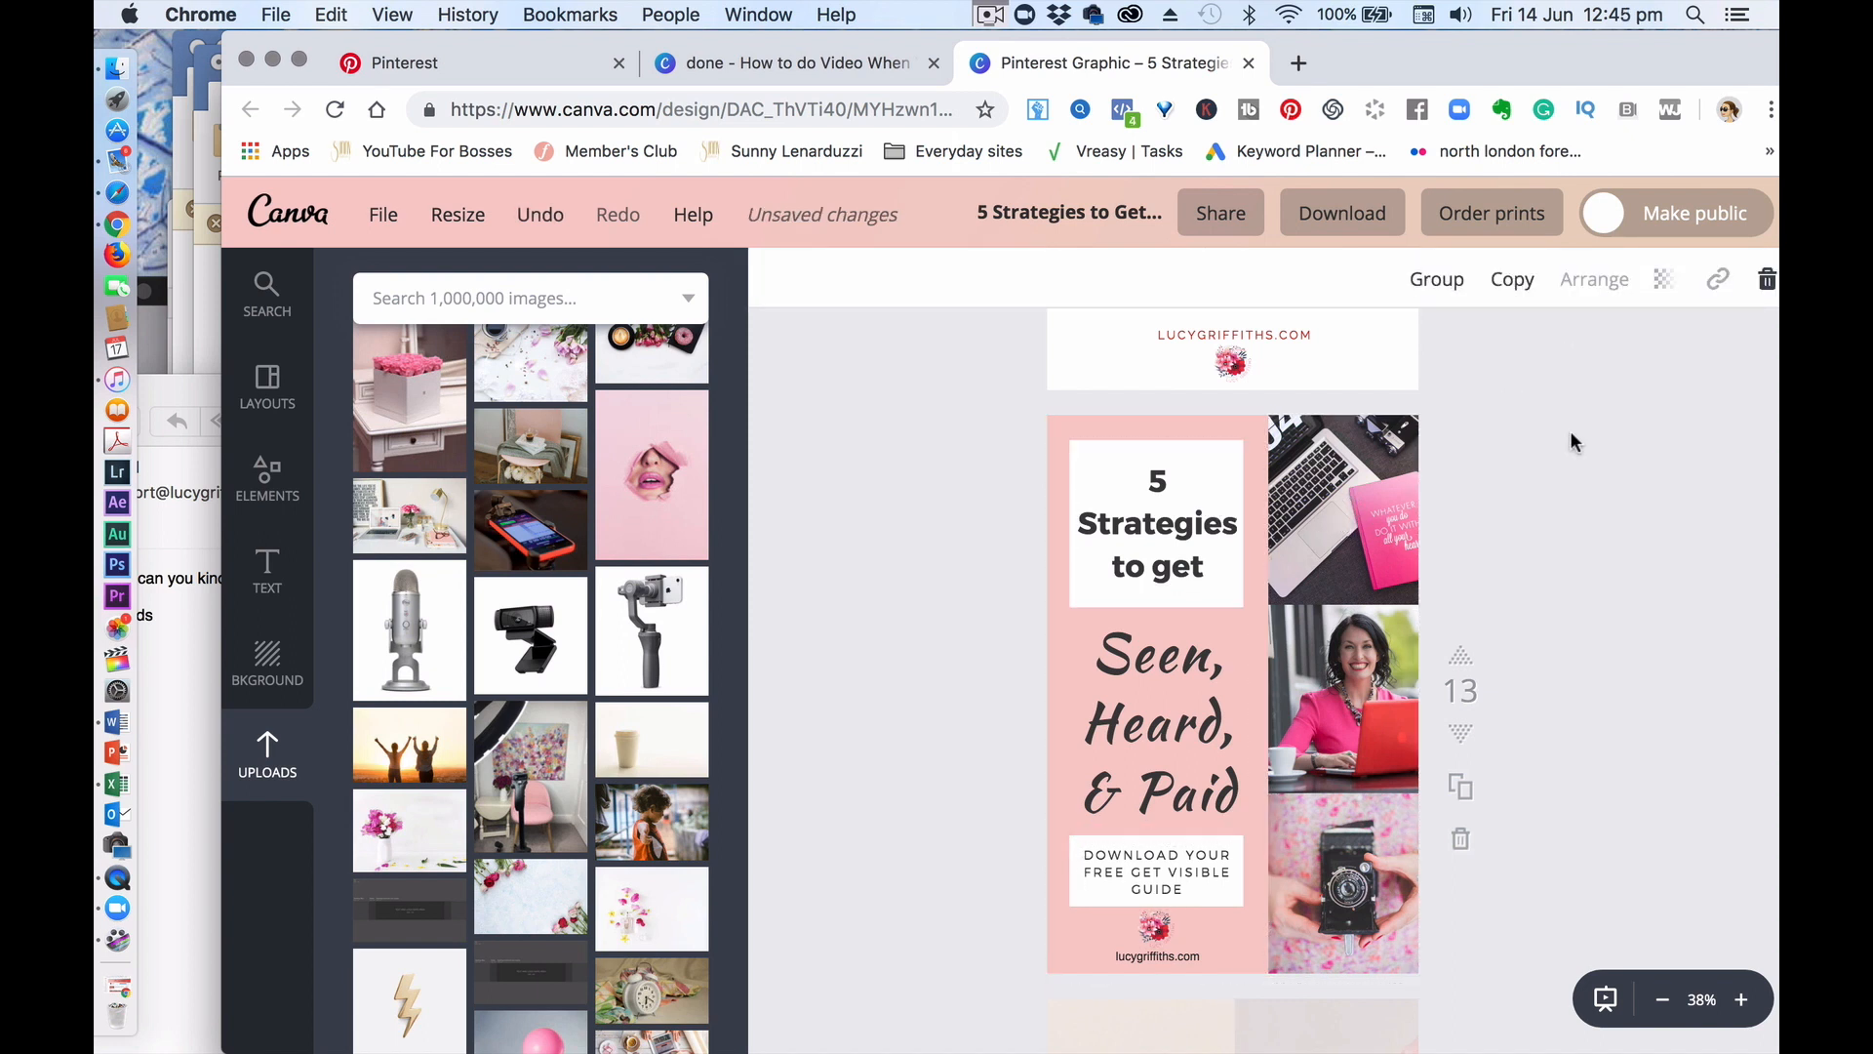
{"action": "left_click", "coordinate": [1551, 485]}
Step: Replace the laptop photo in page 13's photo grid with the uploaded pink torn-paper lips photo
{"action": "left_click", "coordinate": [1376, 518]}
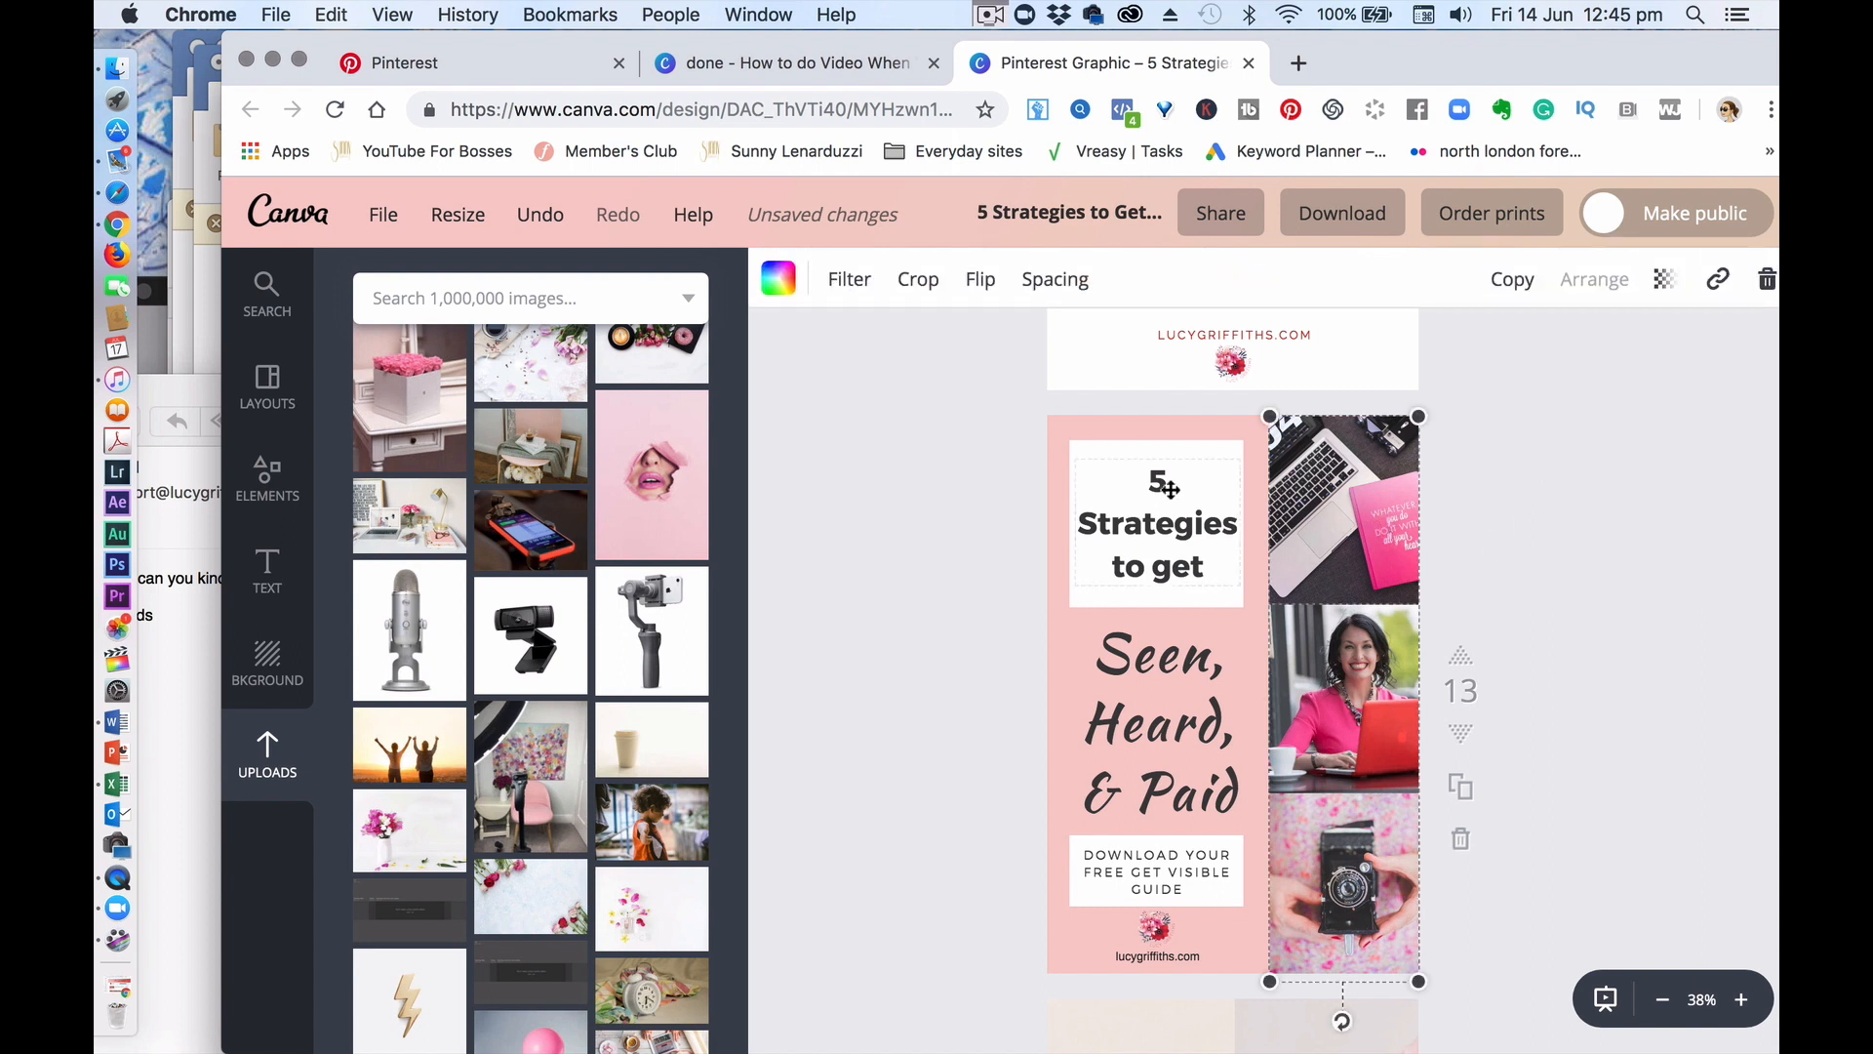
{"action": "left_click_drag", "start_coordinate": [671, 481], "coordinate": [1414, 502]}
{"action": "left_click", "coordinate": [1534, 485]}
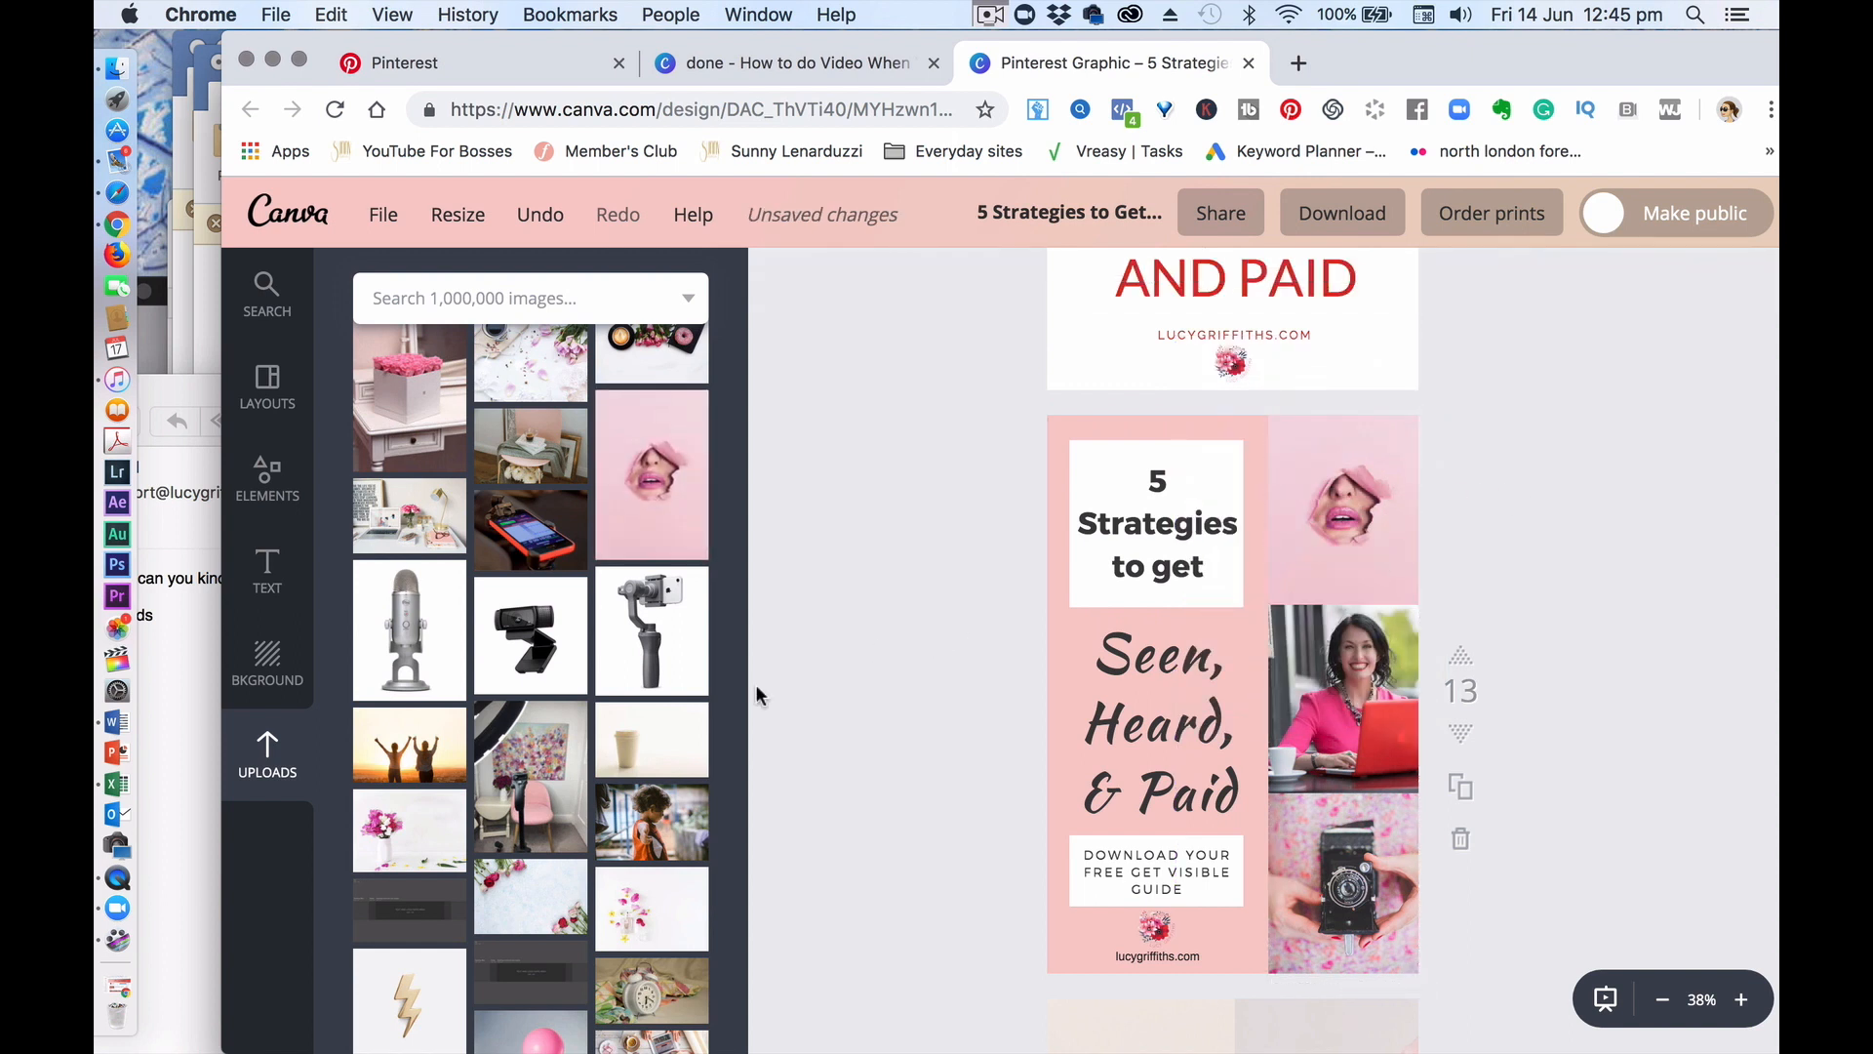
Step: Fill the grid's middle cell with the raised-arms sunset photo and its bottom cell with the white desk and flowers photo
{"action": "left_click_drag", "start_coordinate": [419, 761], "coordinate": [1351, 702]}
{"action": "left_click", "coordinate": [1527, 606]}
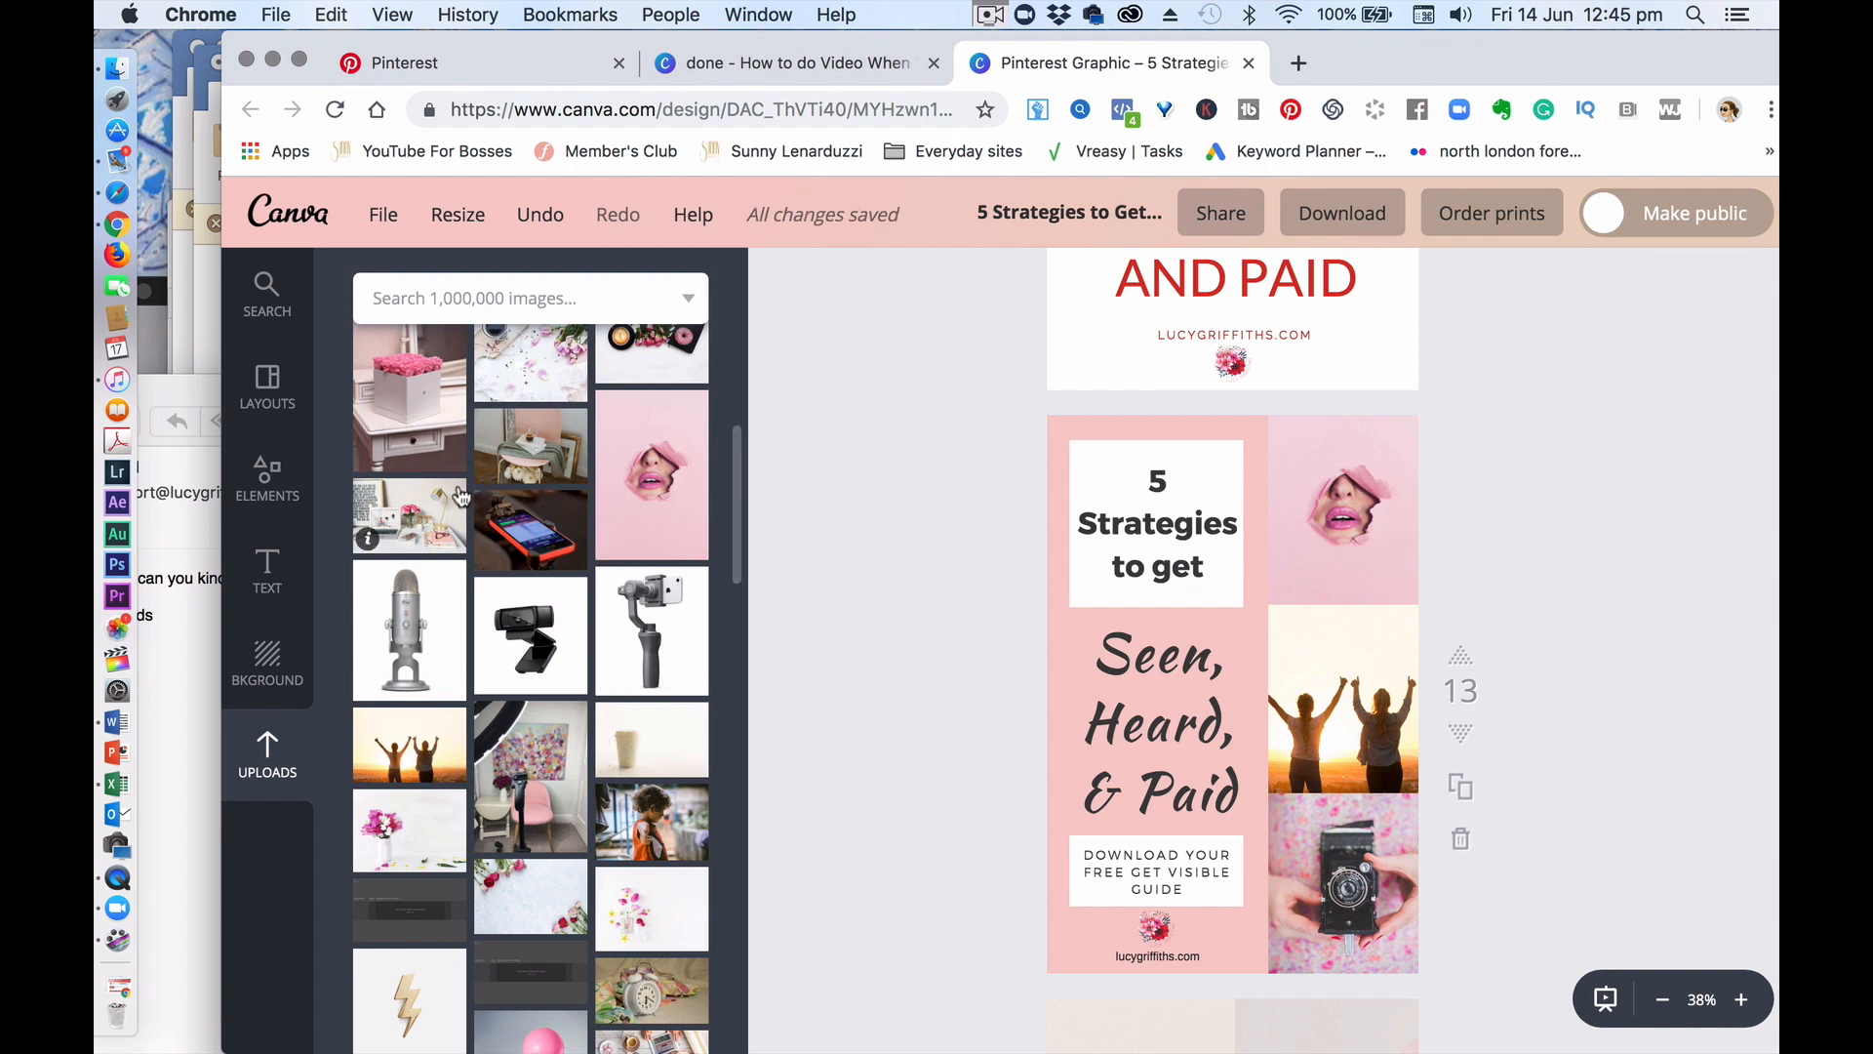
{"action": "left_click_drag", "start_coordinate": [409, 517], "coordinate": [1366, 859]}
{"action": "left_click", "coordinate": [1652, 638]}
Step: Replace the grid's middle photo with the selfie of the woman in a beige coat from the personal photos folder
{"action": "left_click", "coordinate": [1325, 651]}
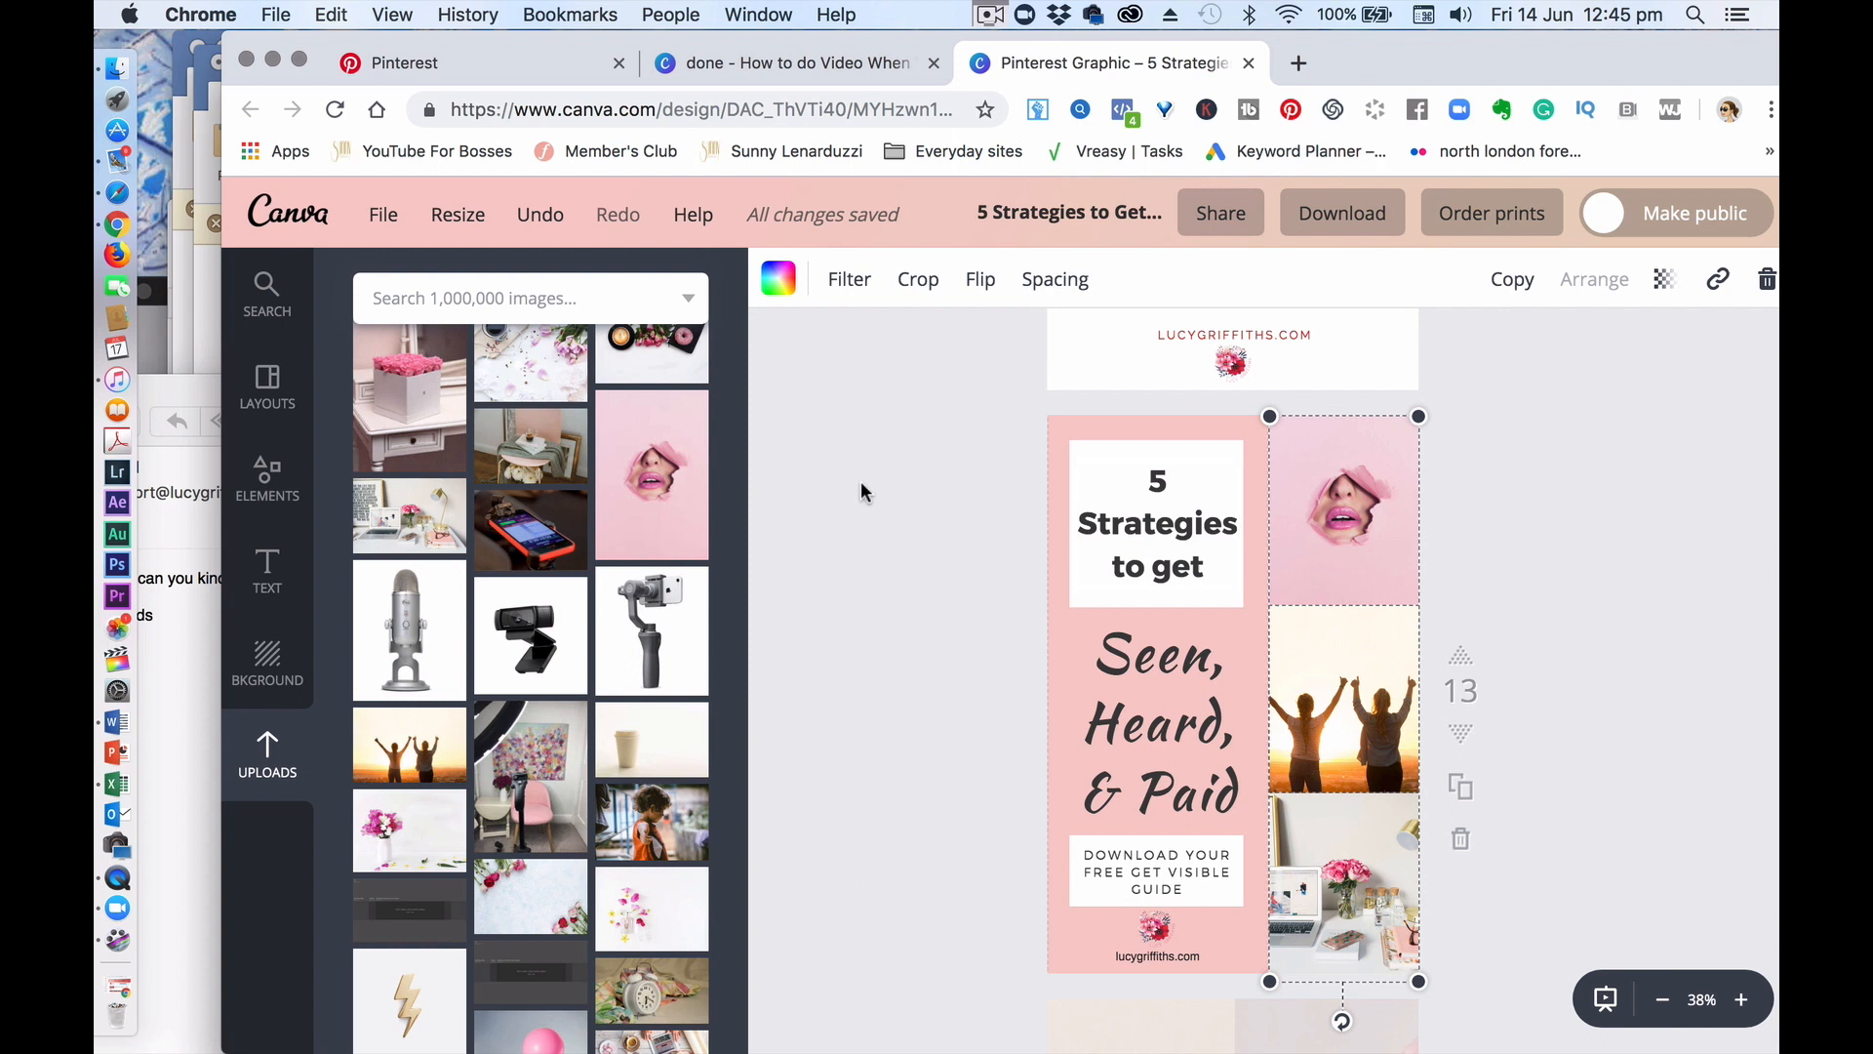
{"action": "left_click", "coordinate": [293, 749]}
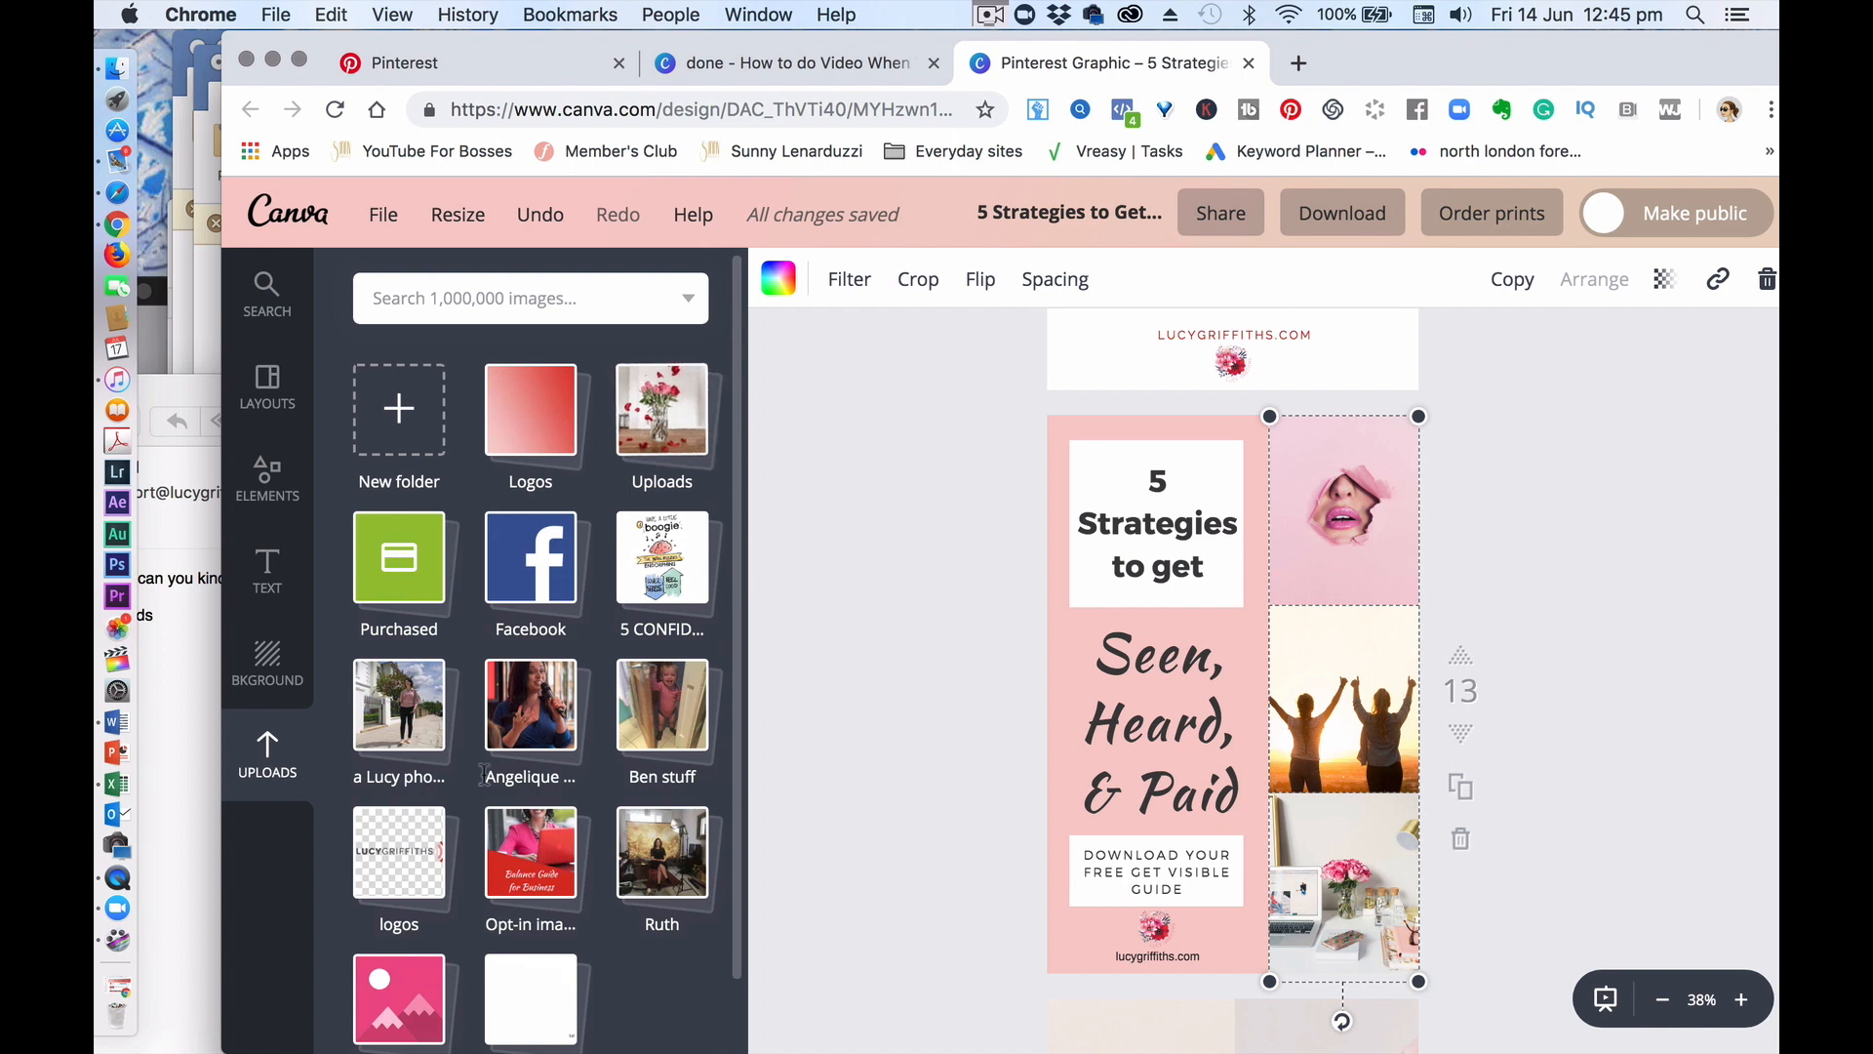
{"action": "left_click", "coordinate": [400, 734]}
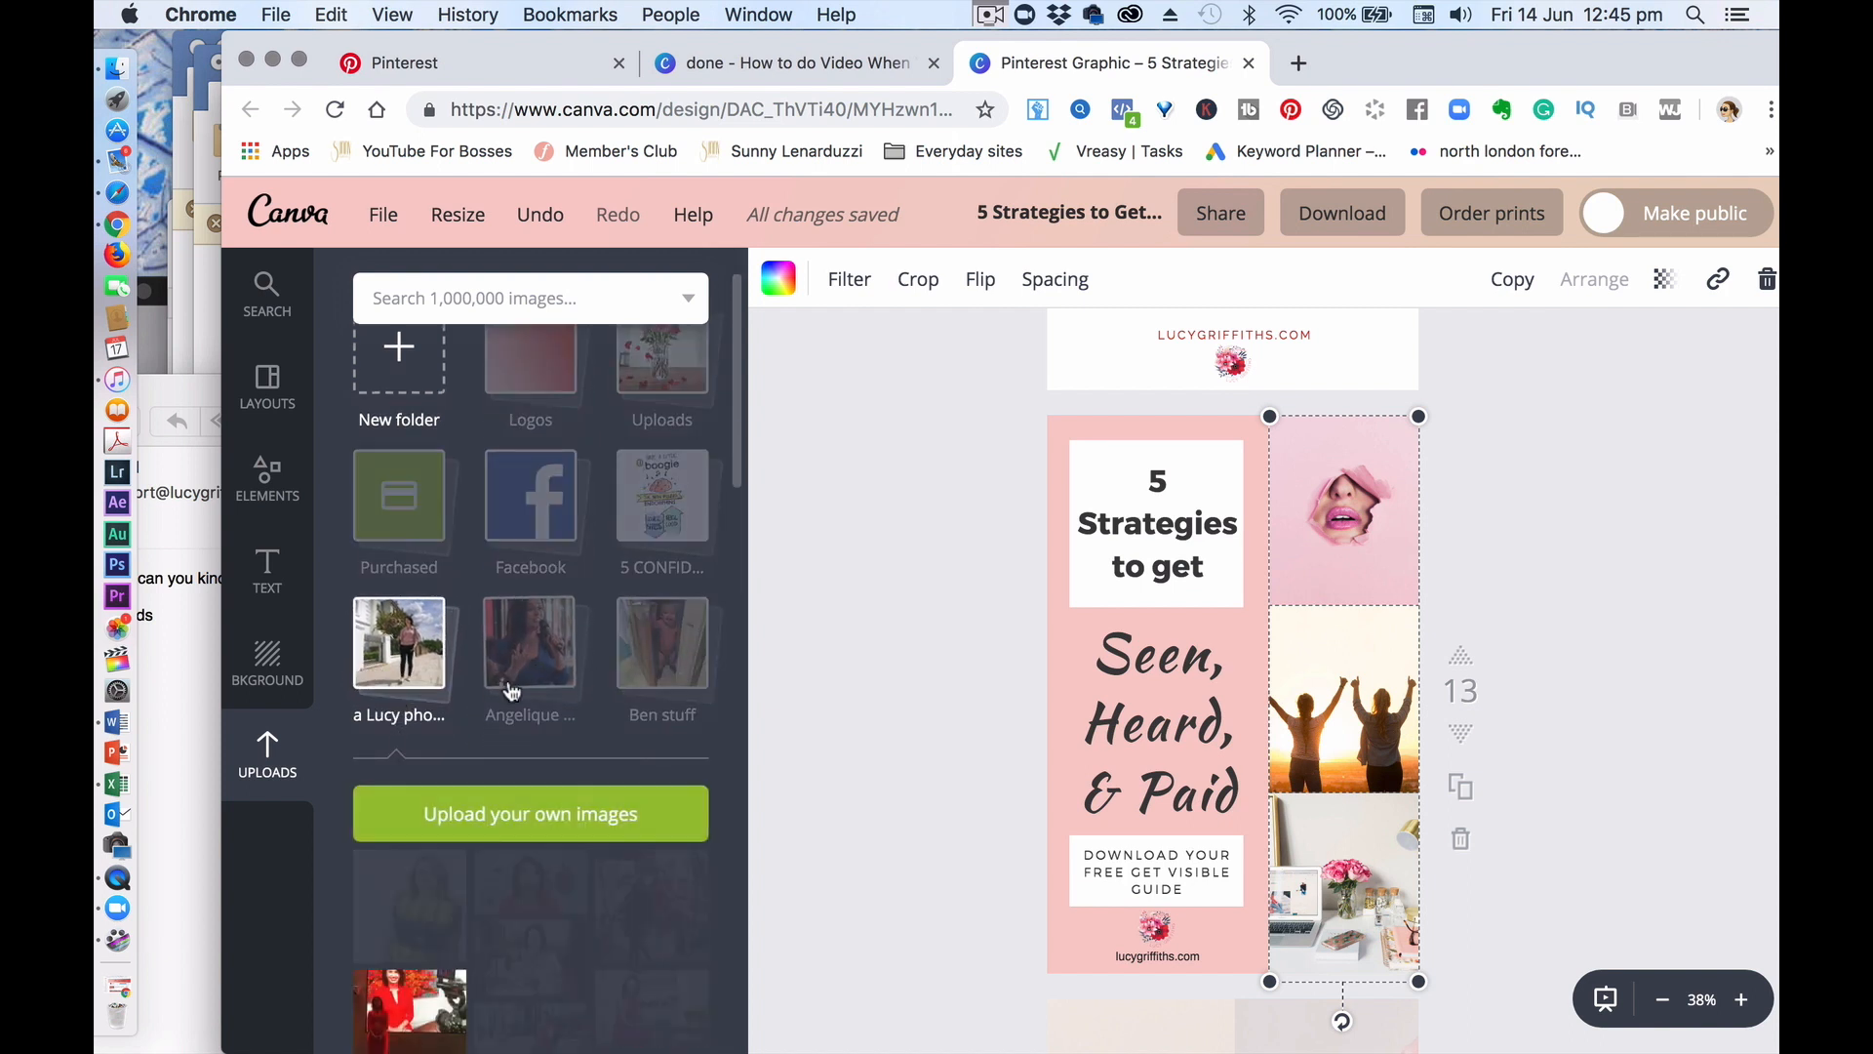
{"action": "left_click_drag", "start_coordinate": [739, 440], "coordinate": [743, 630]}
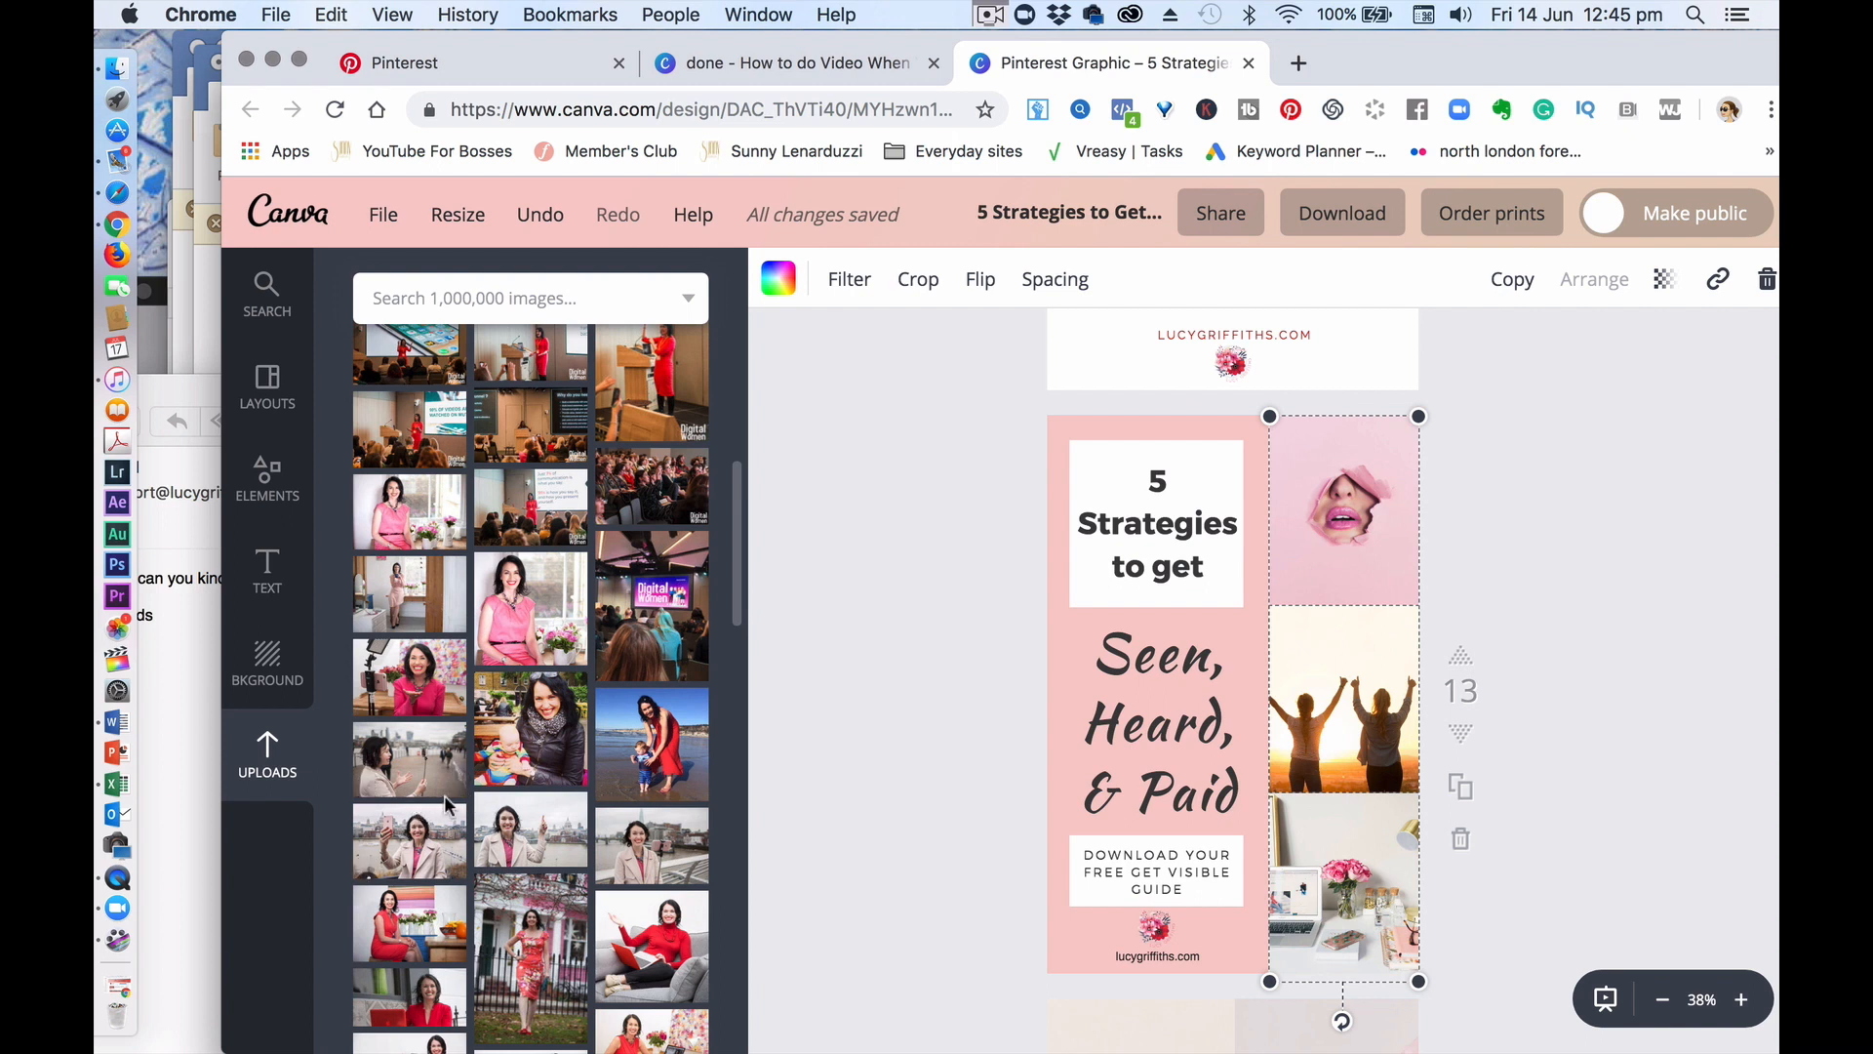
{"action": "left_click_drag", "start_coordinate": [416, 863], "coordinate": [1312, 740]}
{"action": "left_click", "coordinate": [1549, 607]}
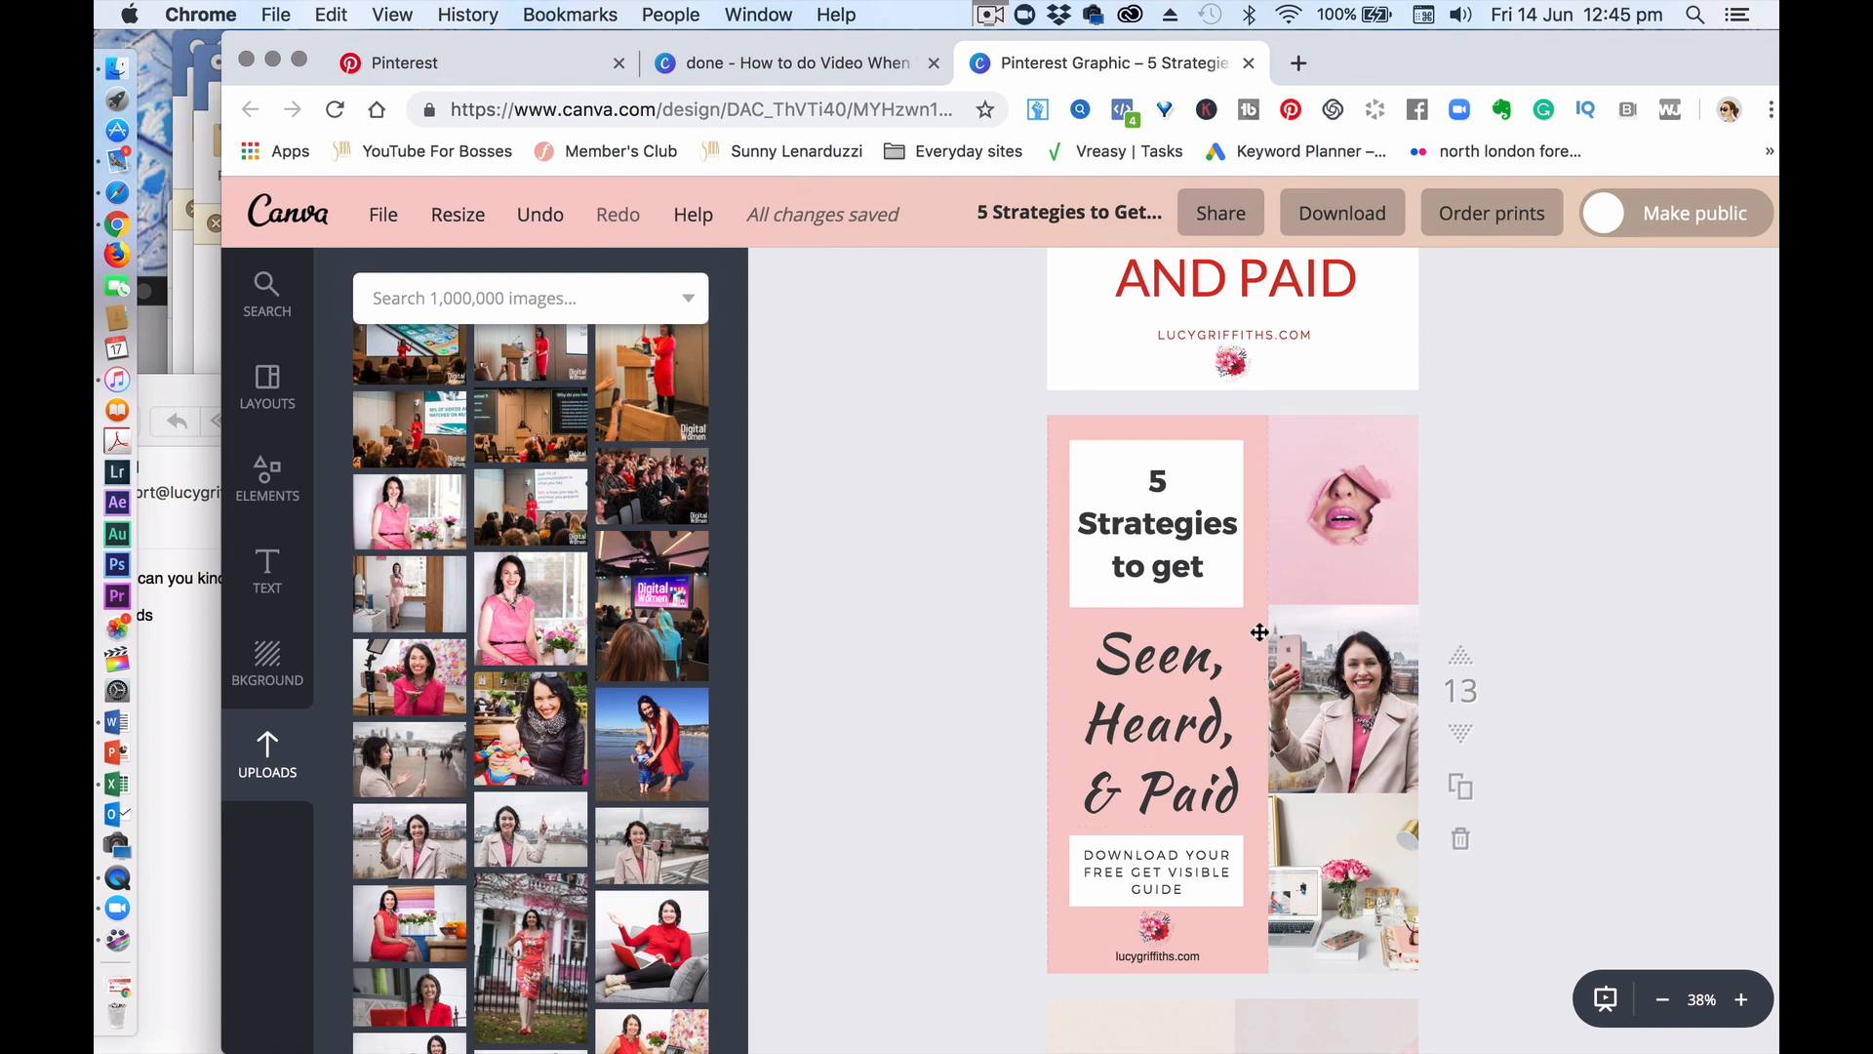
Step: Change the pink background panel behind page 13's text to the white brand colour
{"action": "left_click", "coordinate": [1074, 461]}
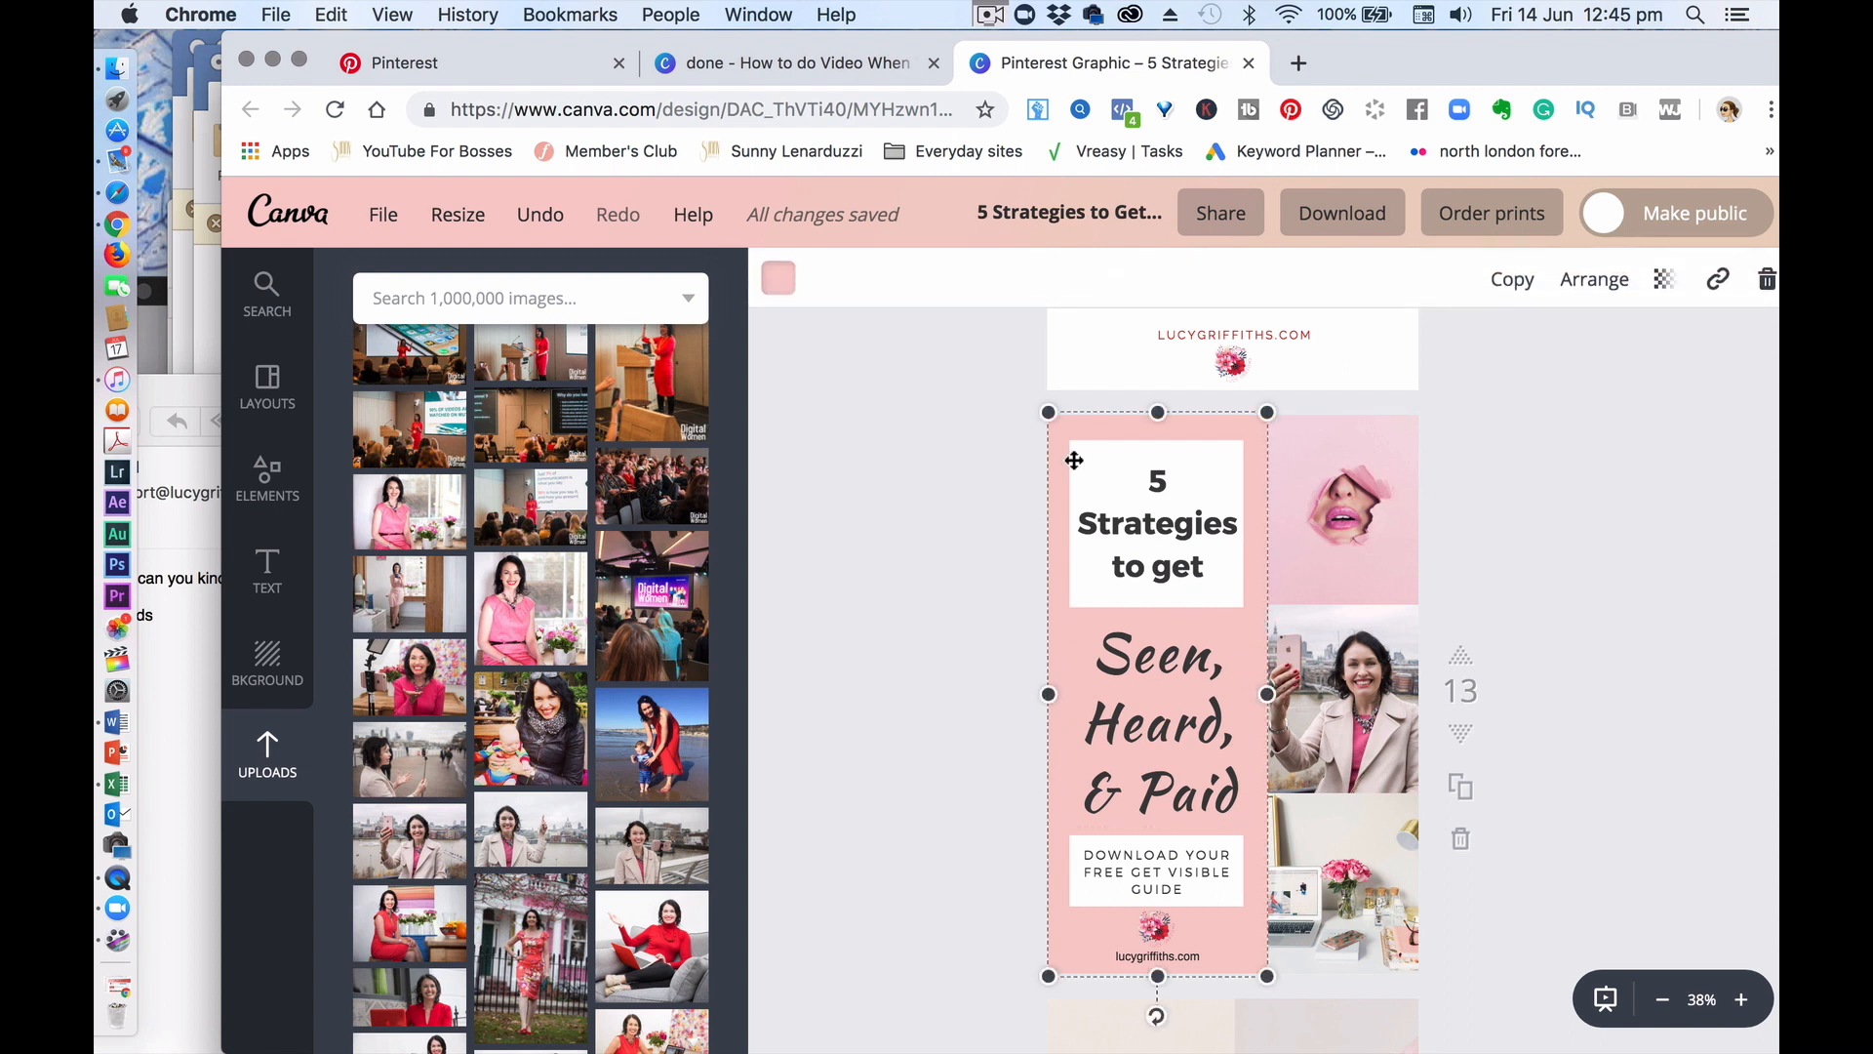
{"action": "left_click", "coordinate": [778, 279]}
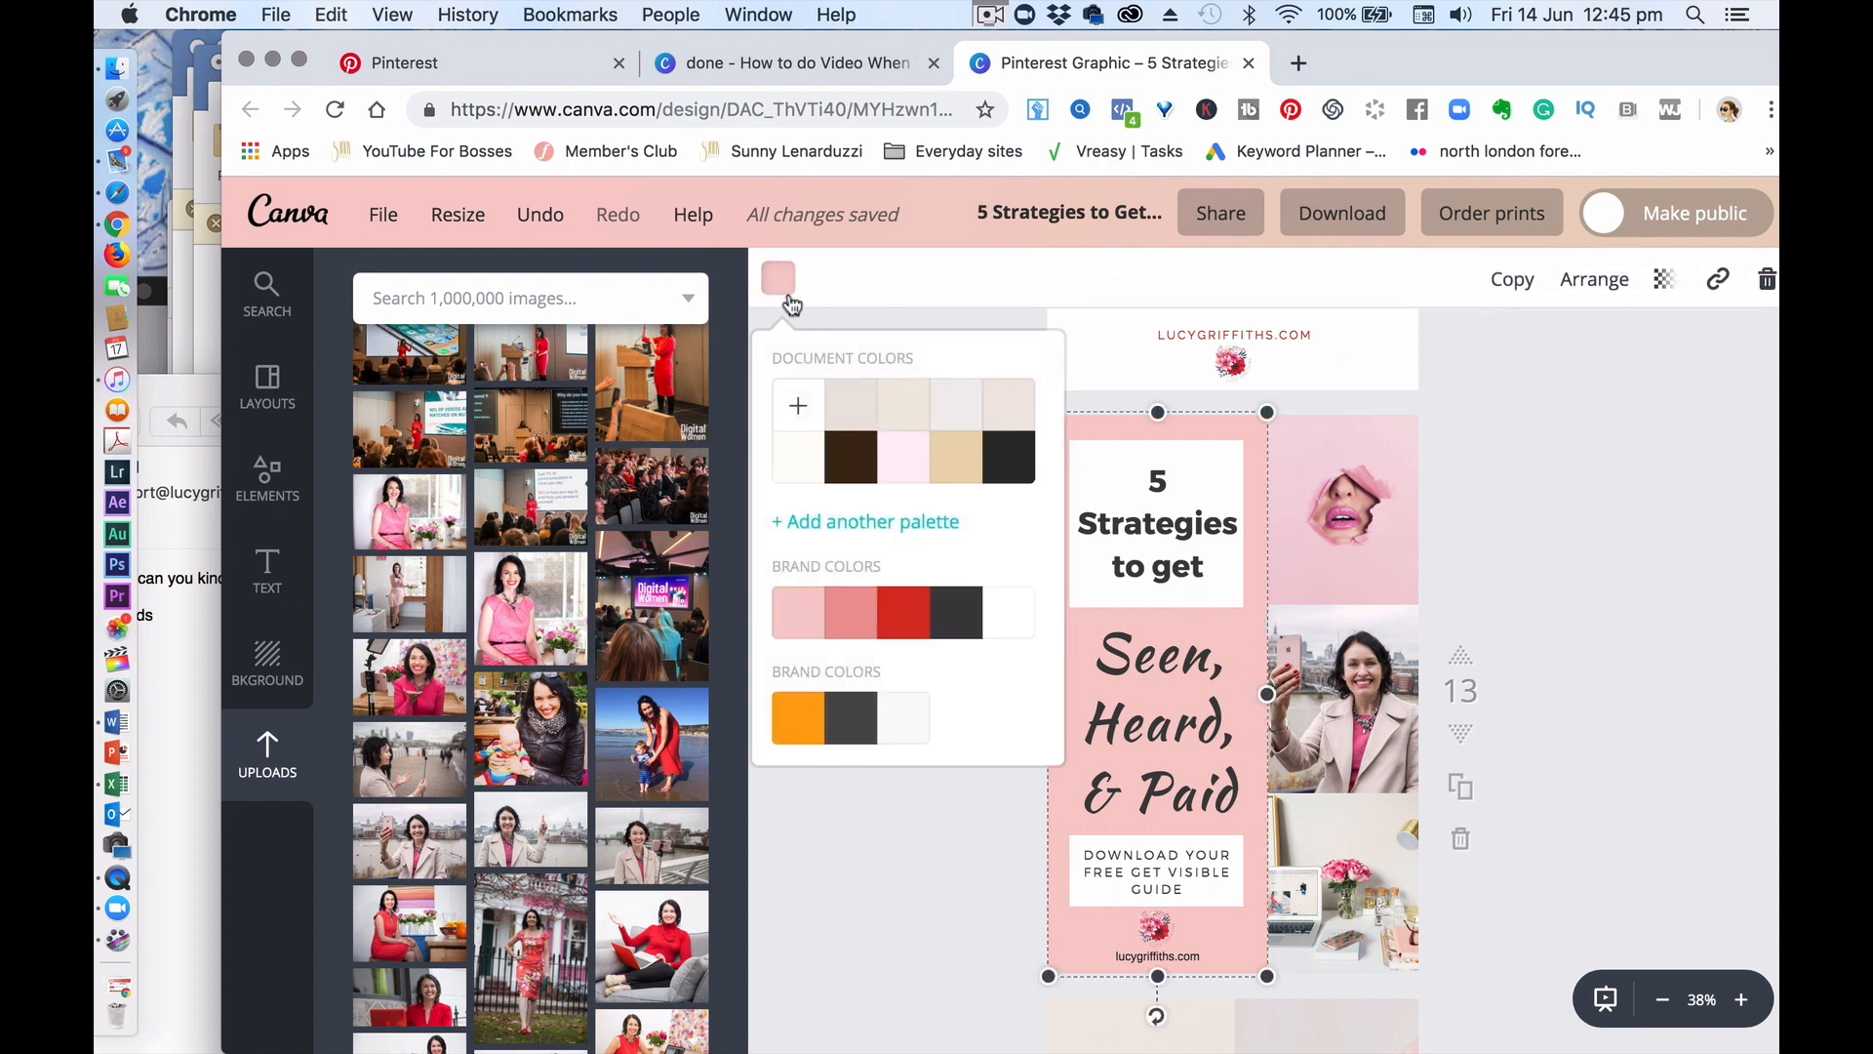
{"action": "left_click", "coordinate": [1011, 620]}
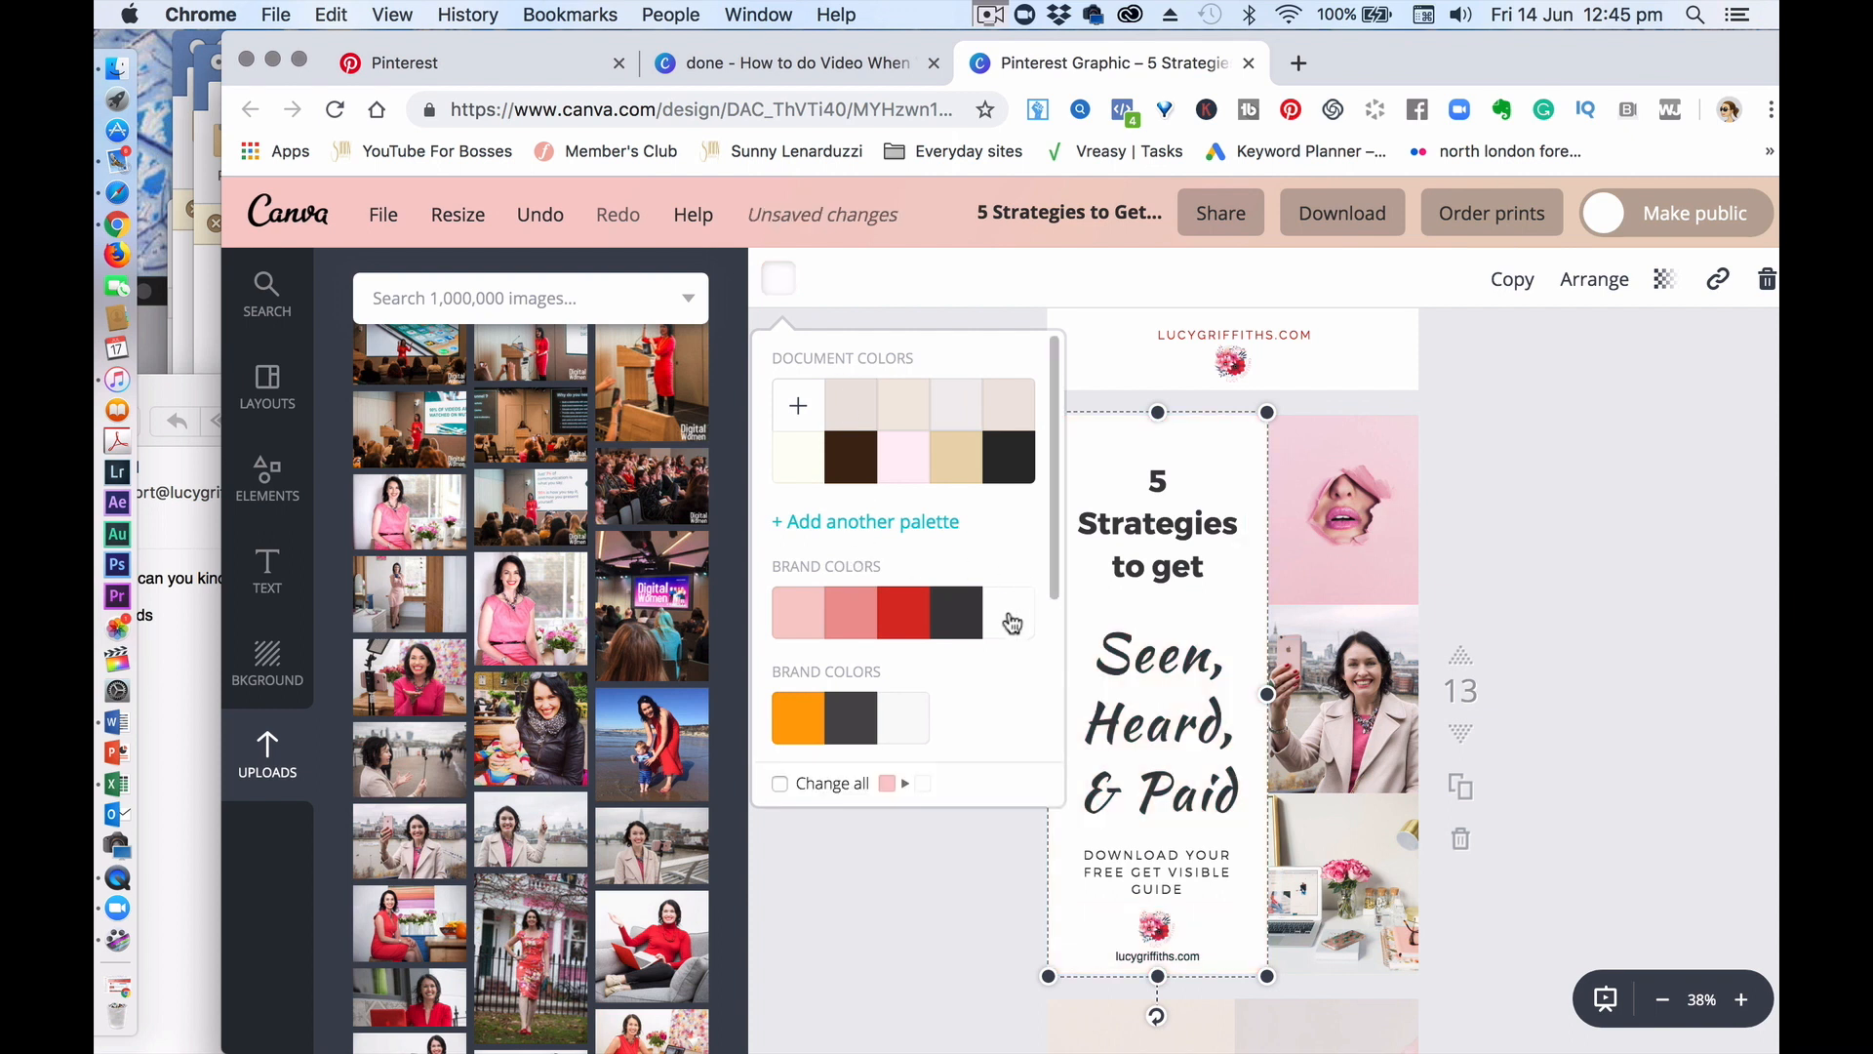
{"action": "left_click", "coordinate": [816, 928]}
{"action": "left_click", "coordinate": [1167, 572]}
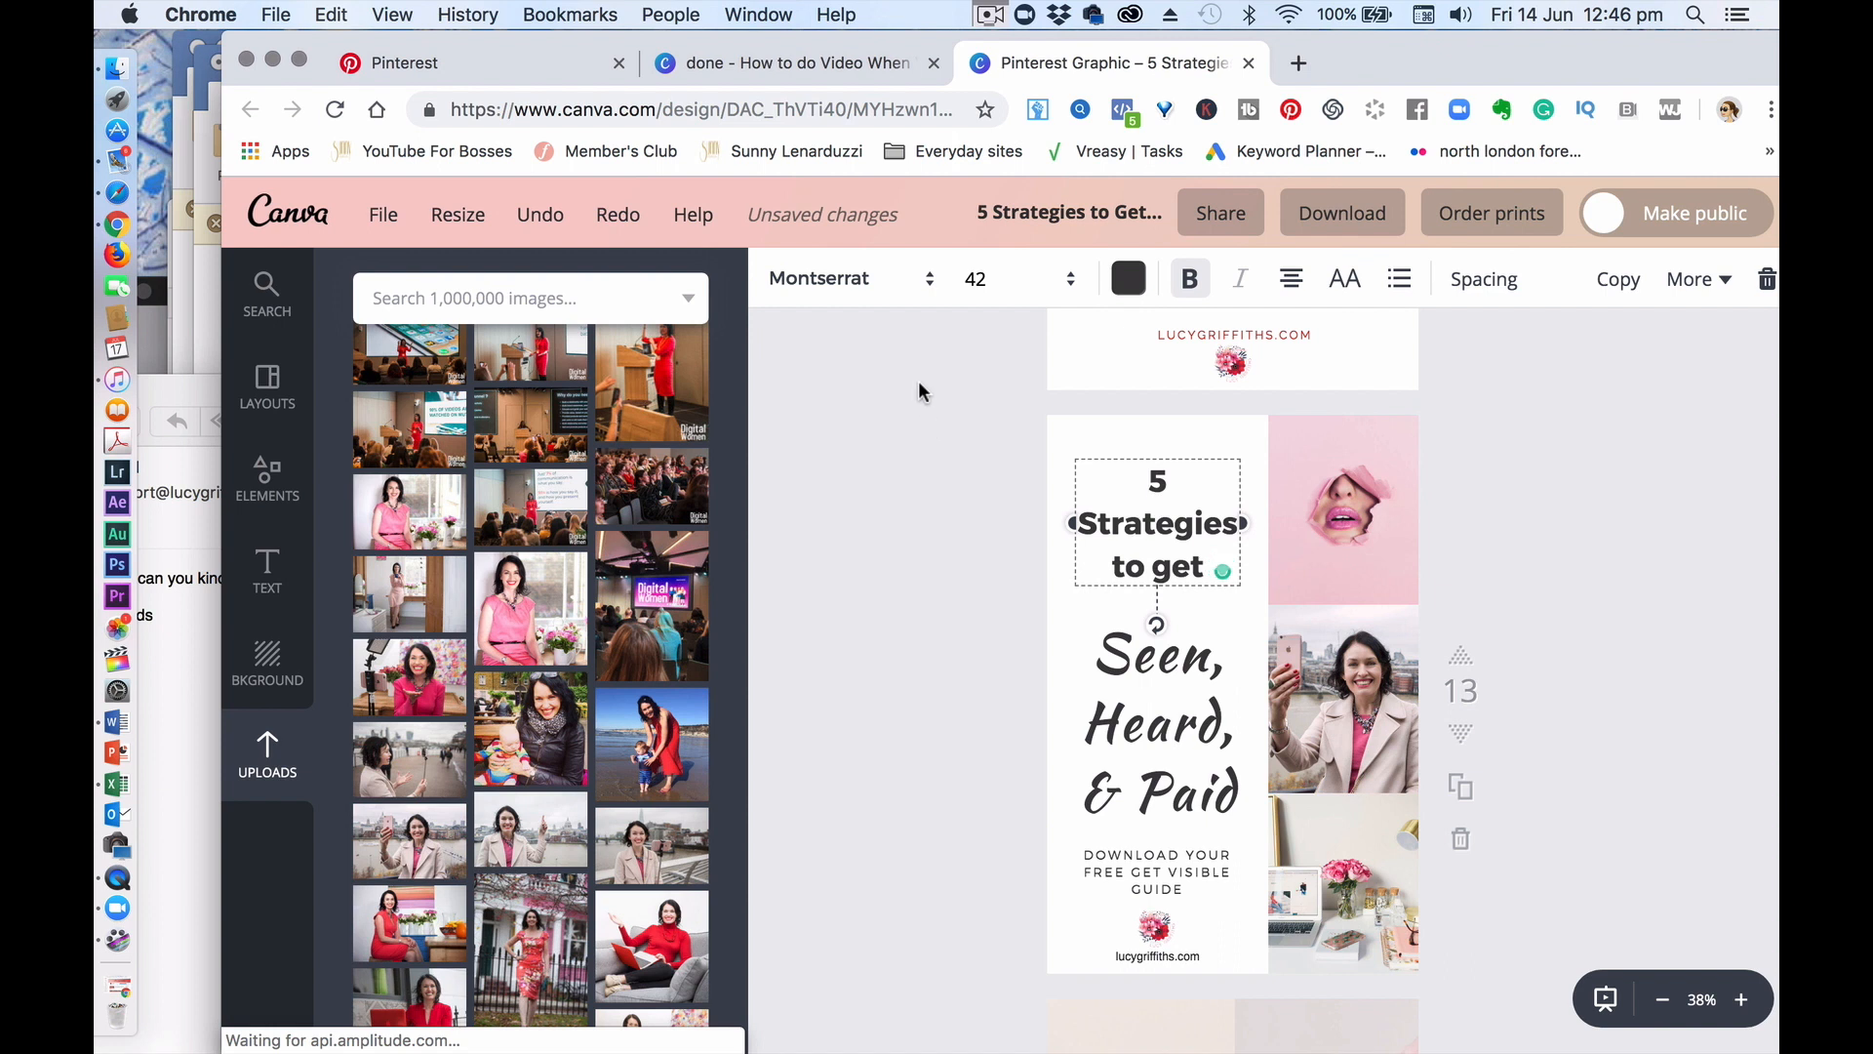
{"action": "left_click", "coordinate": [882, 647]}
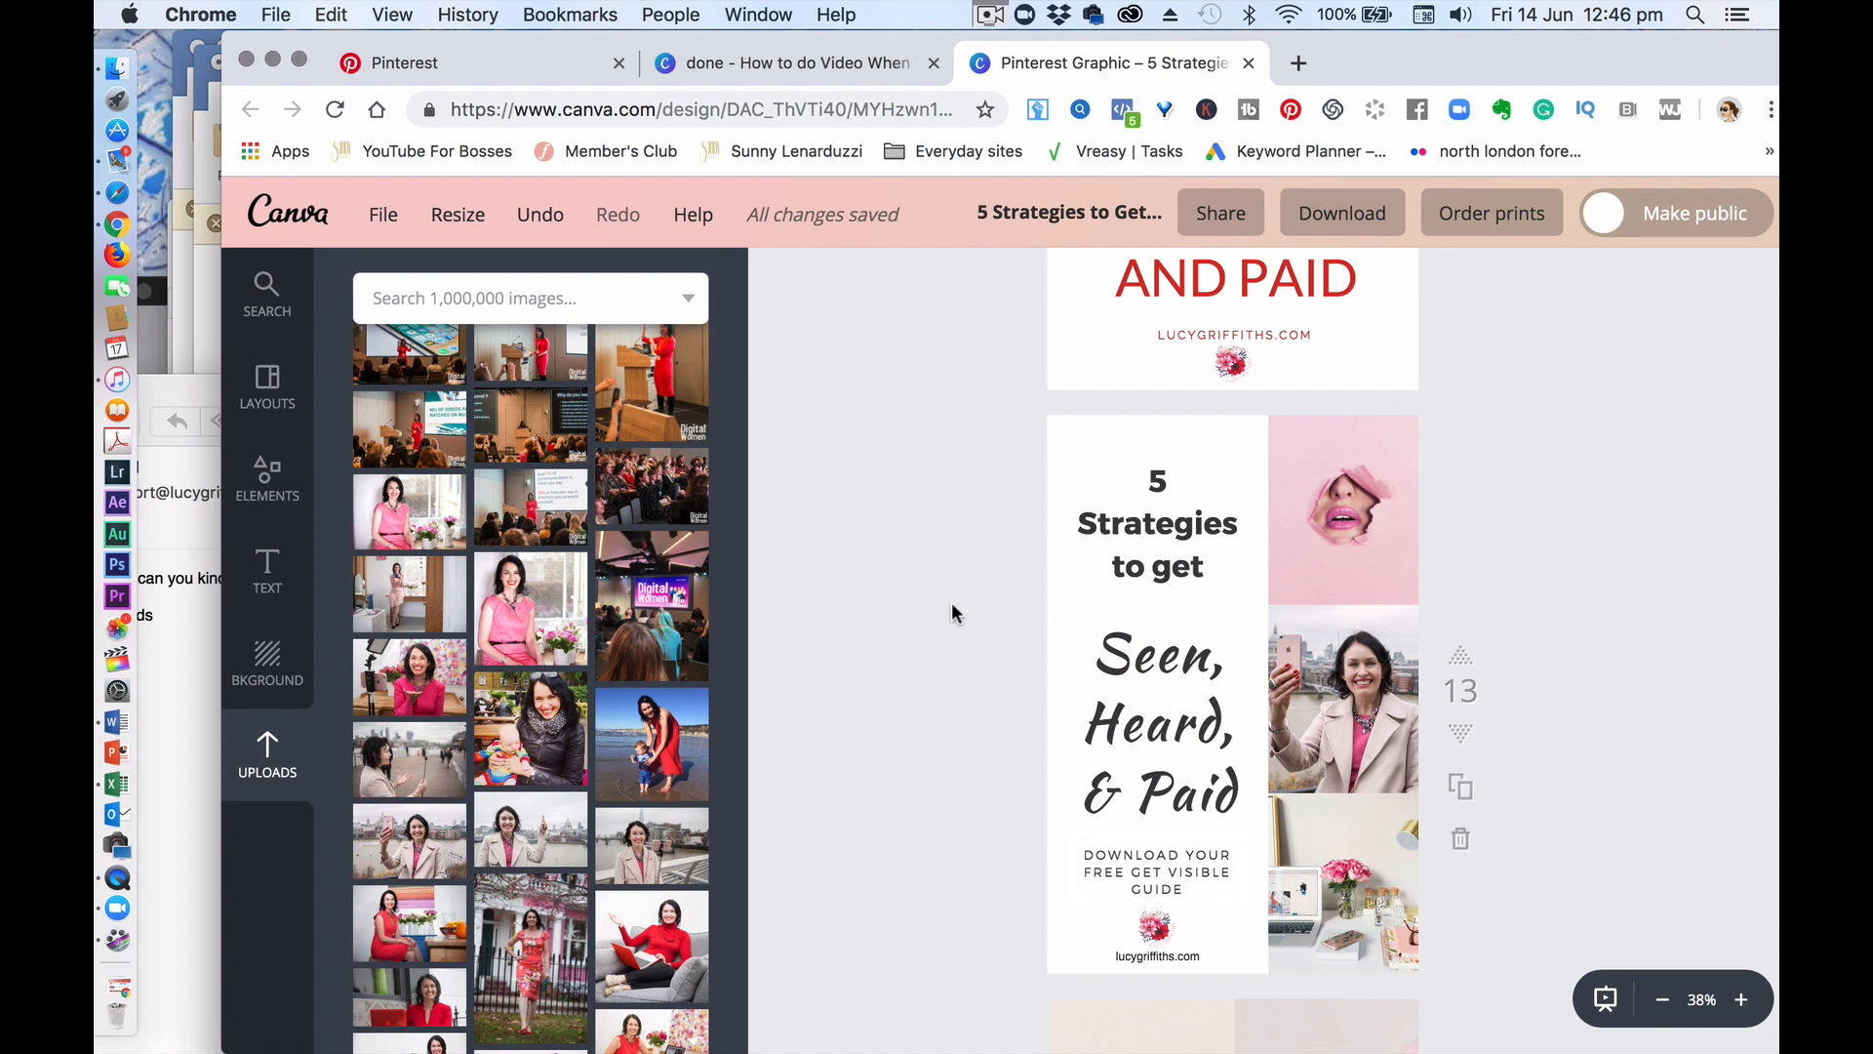
Step: Show the Make a copy option for the Pinterest graphic design and leave it without making a copy
{"action": "left_click", "coordinate": [384, 223]}
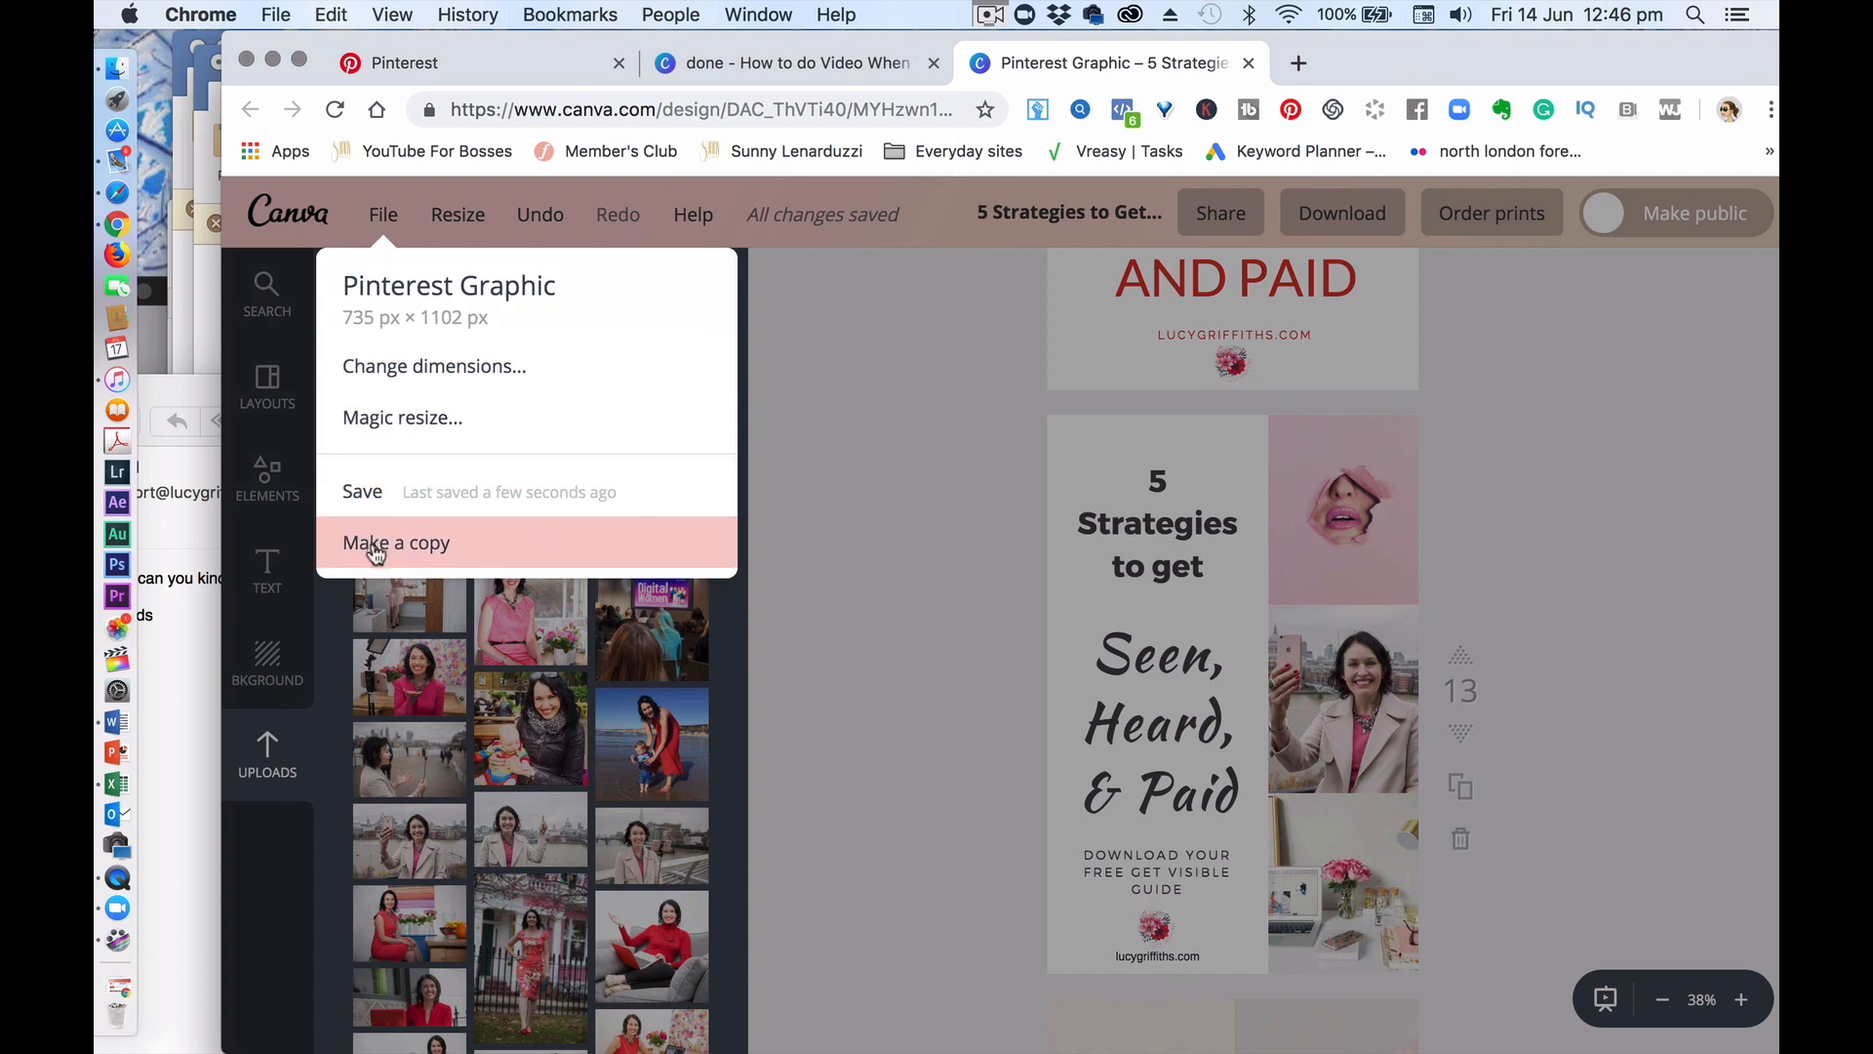
{"action": "left_click", "coordinate": [827, 452]}
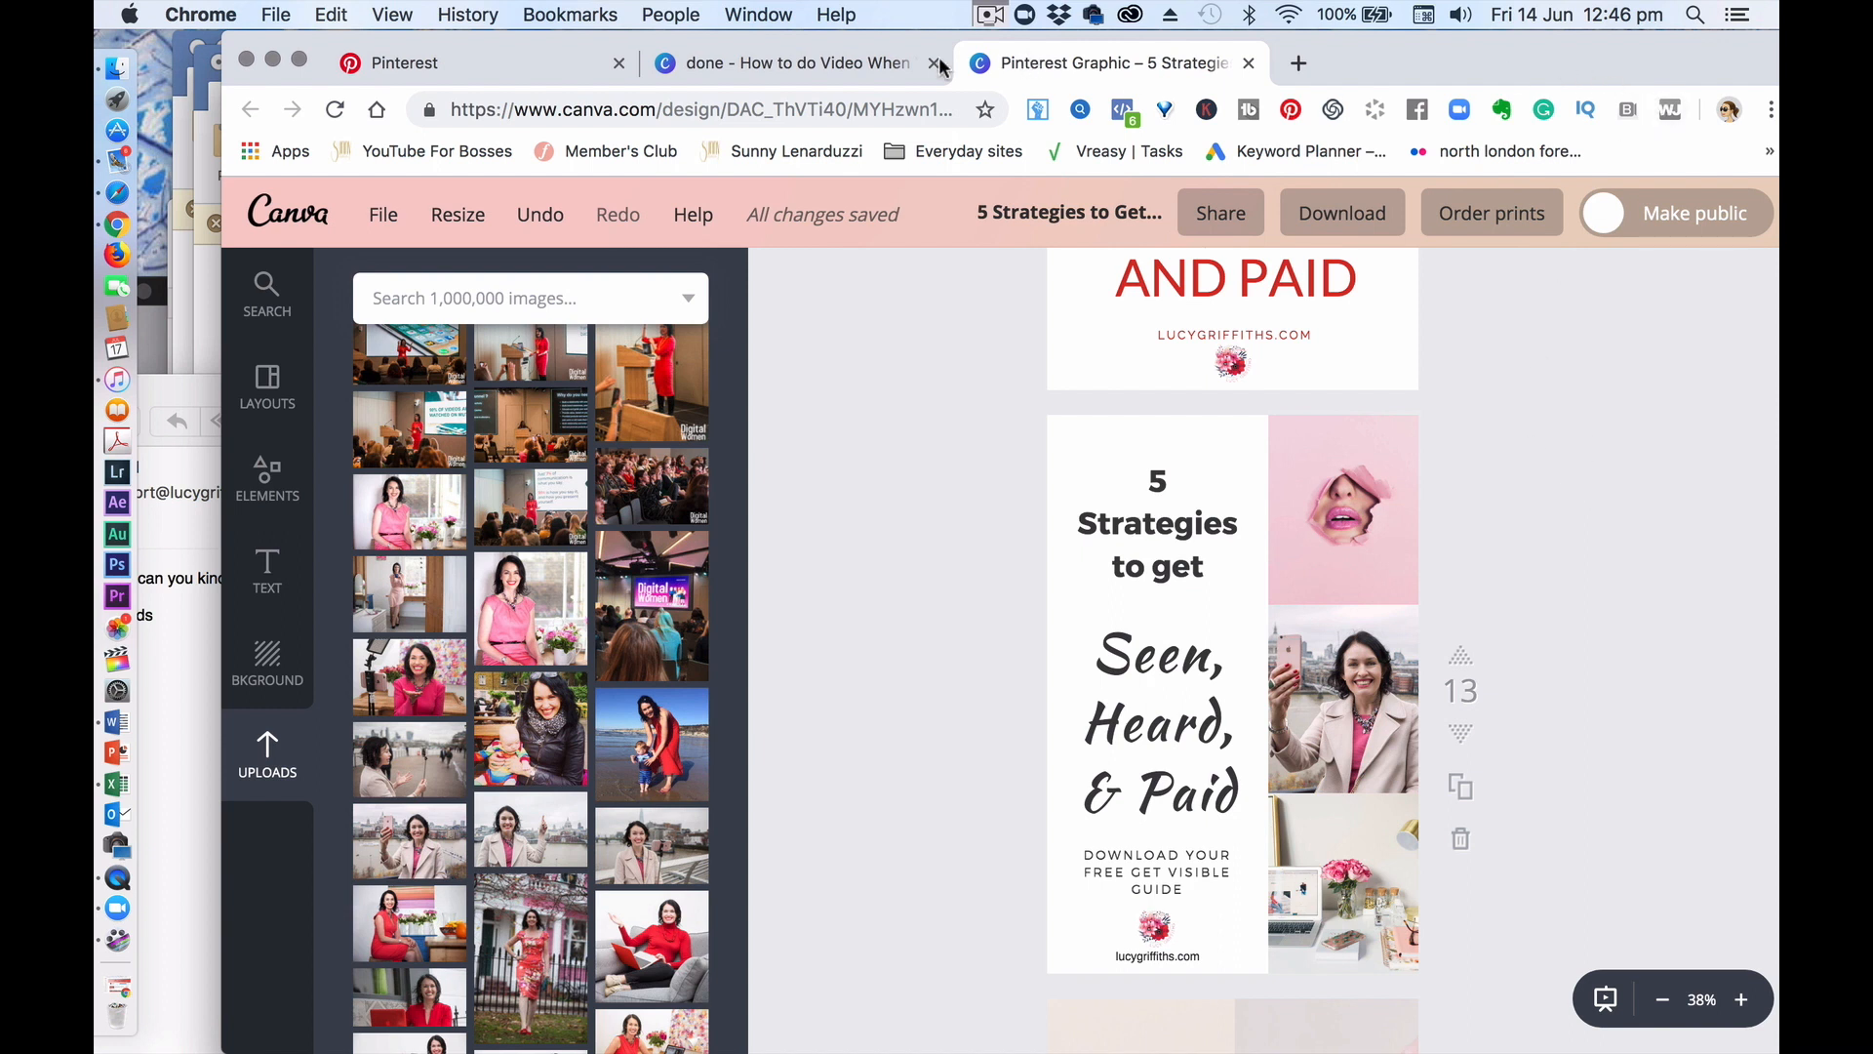
Step: View the other Canva design with the confident-on-camera graphic, and switch to Pinterest to look through the pins on the profile
{"action": "left_click", "coordinate": [855, 64]}
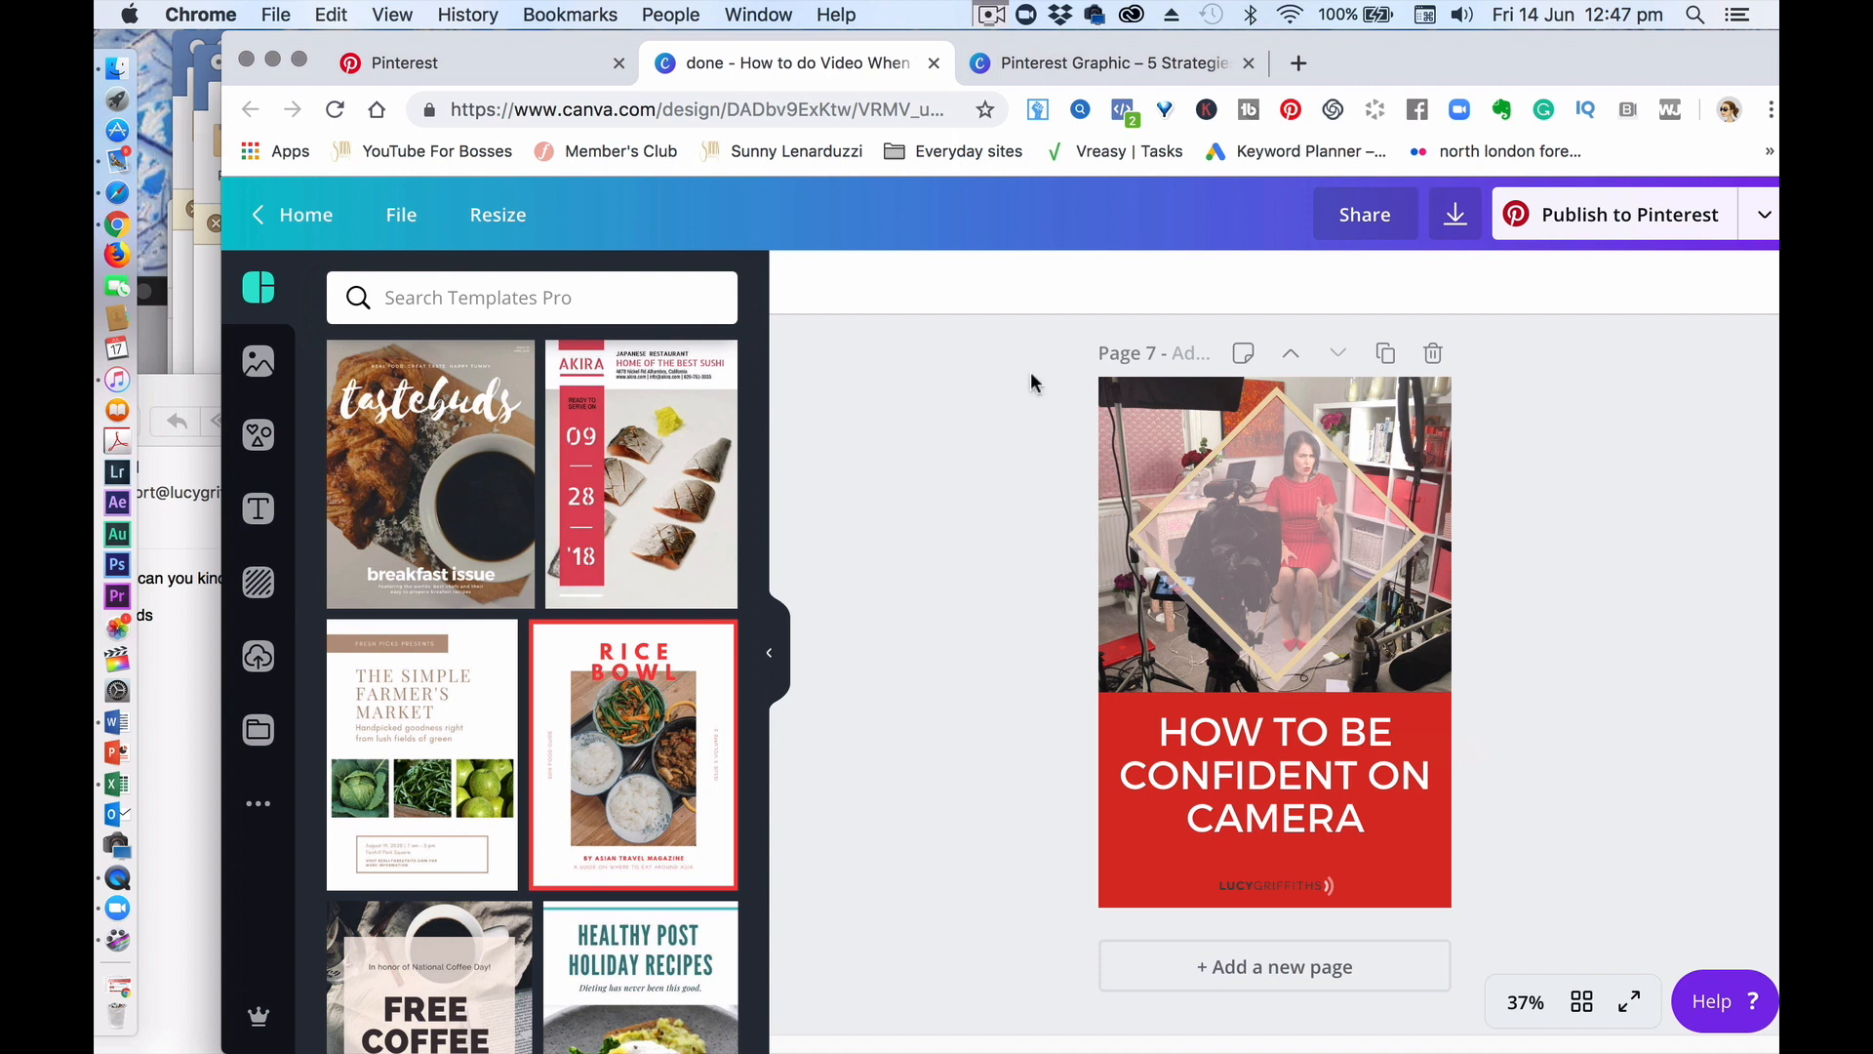
{"action": "left_click", "coordinate": [486, 56]}
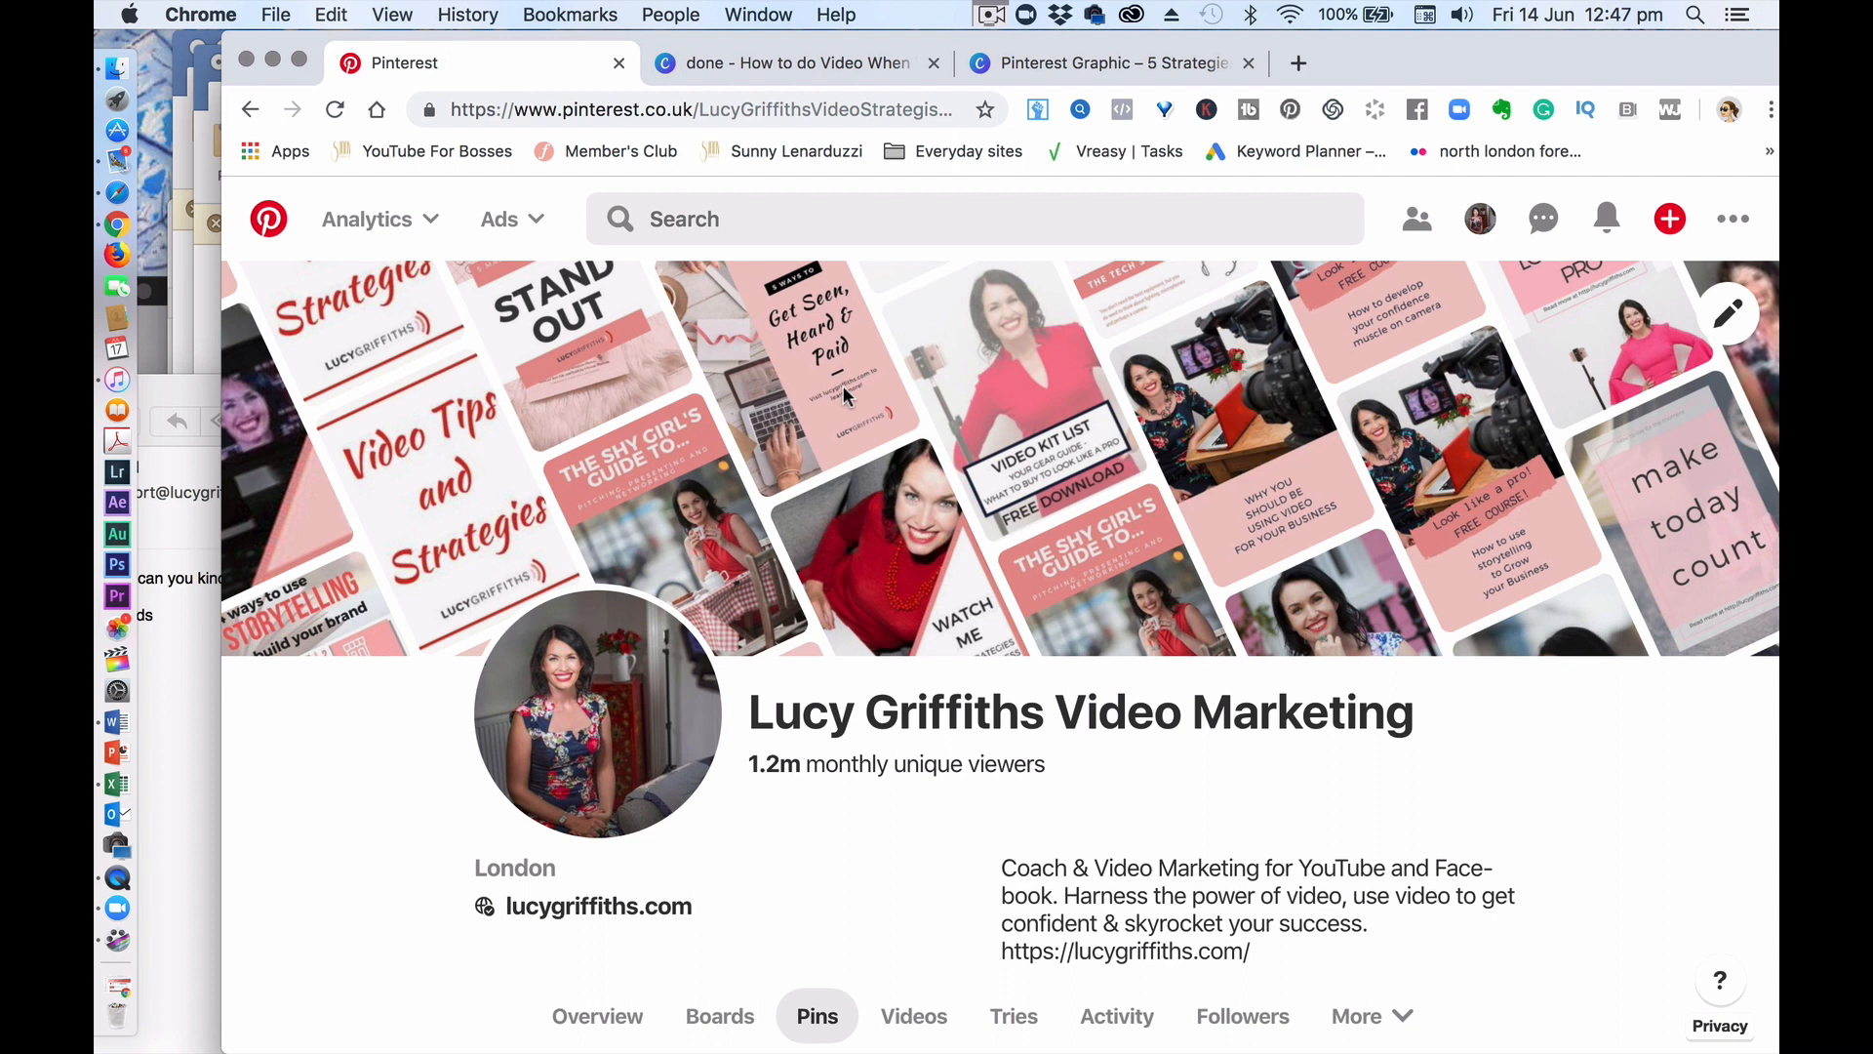
{"action": "scroll", "coordinate": [1557, 759], "scroll_direction": "down", "scroll_amount": 10}
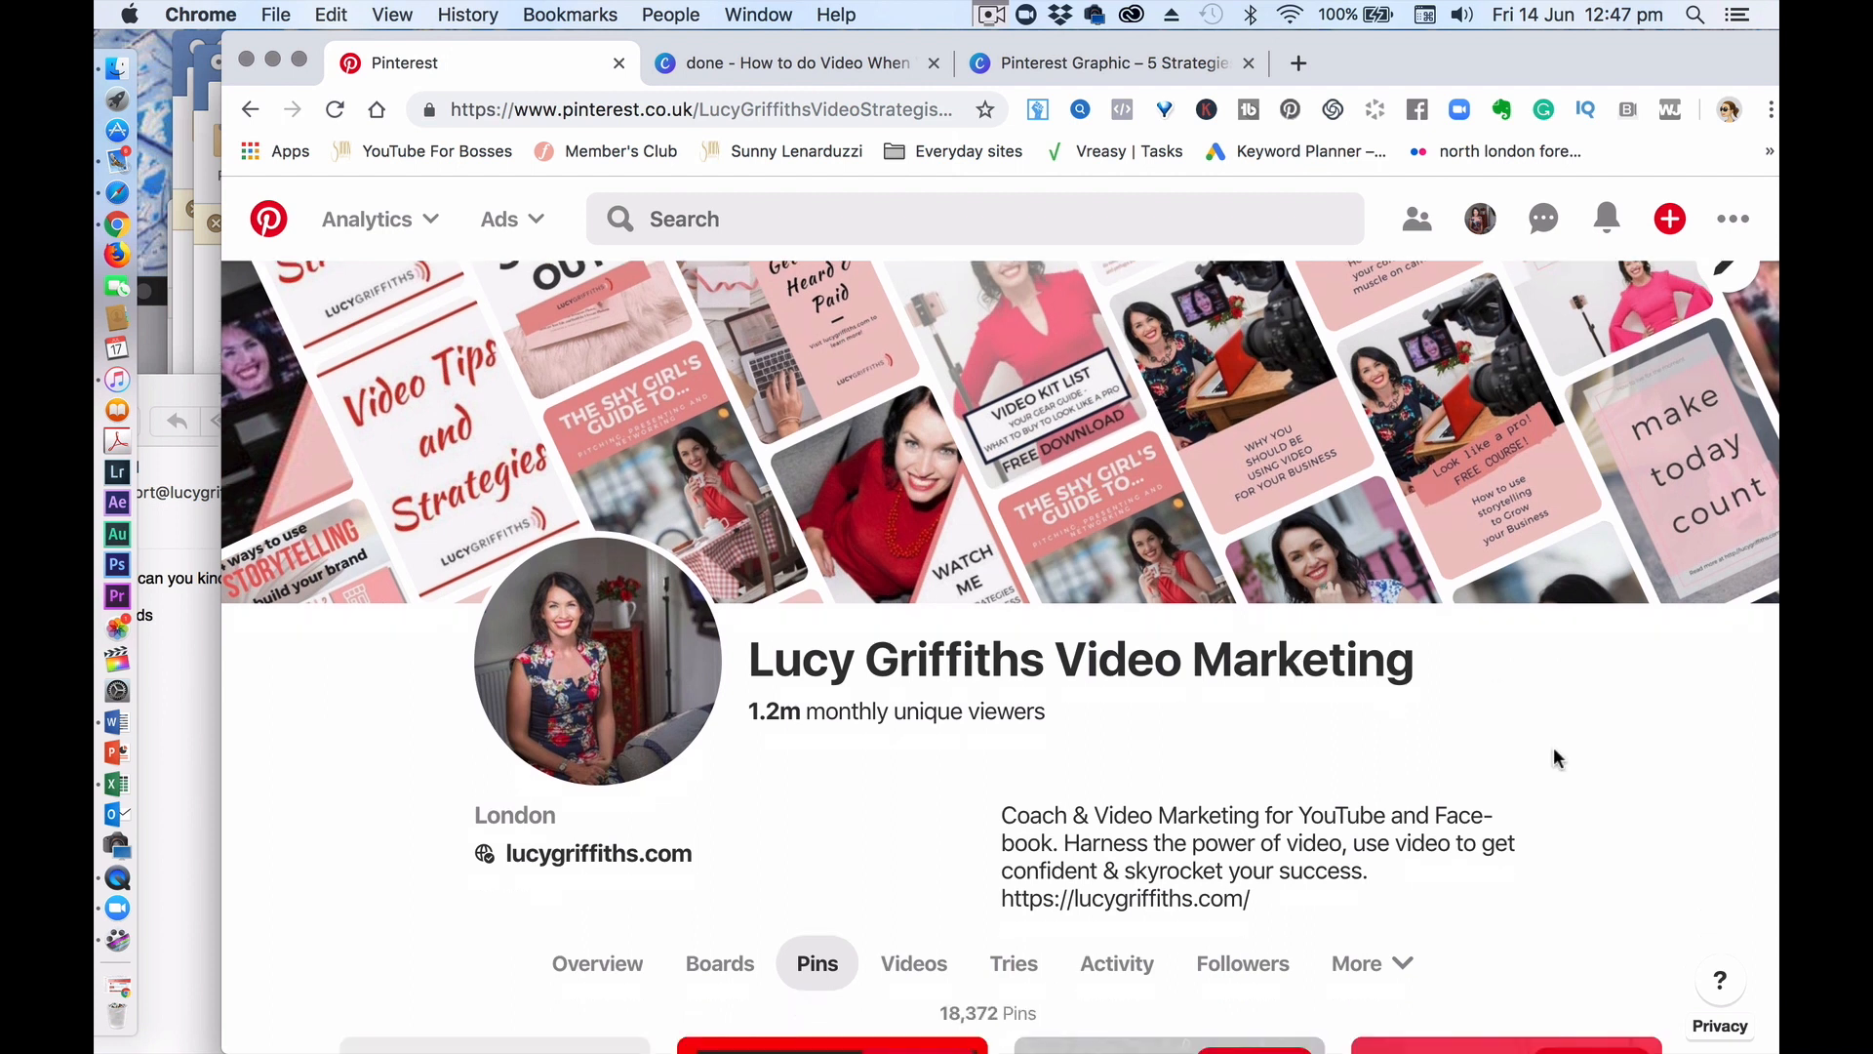
{"action": "scroll", "coordinate": [1463, 683], "scroll_direction": "down", "scroll_amount": 2}
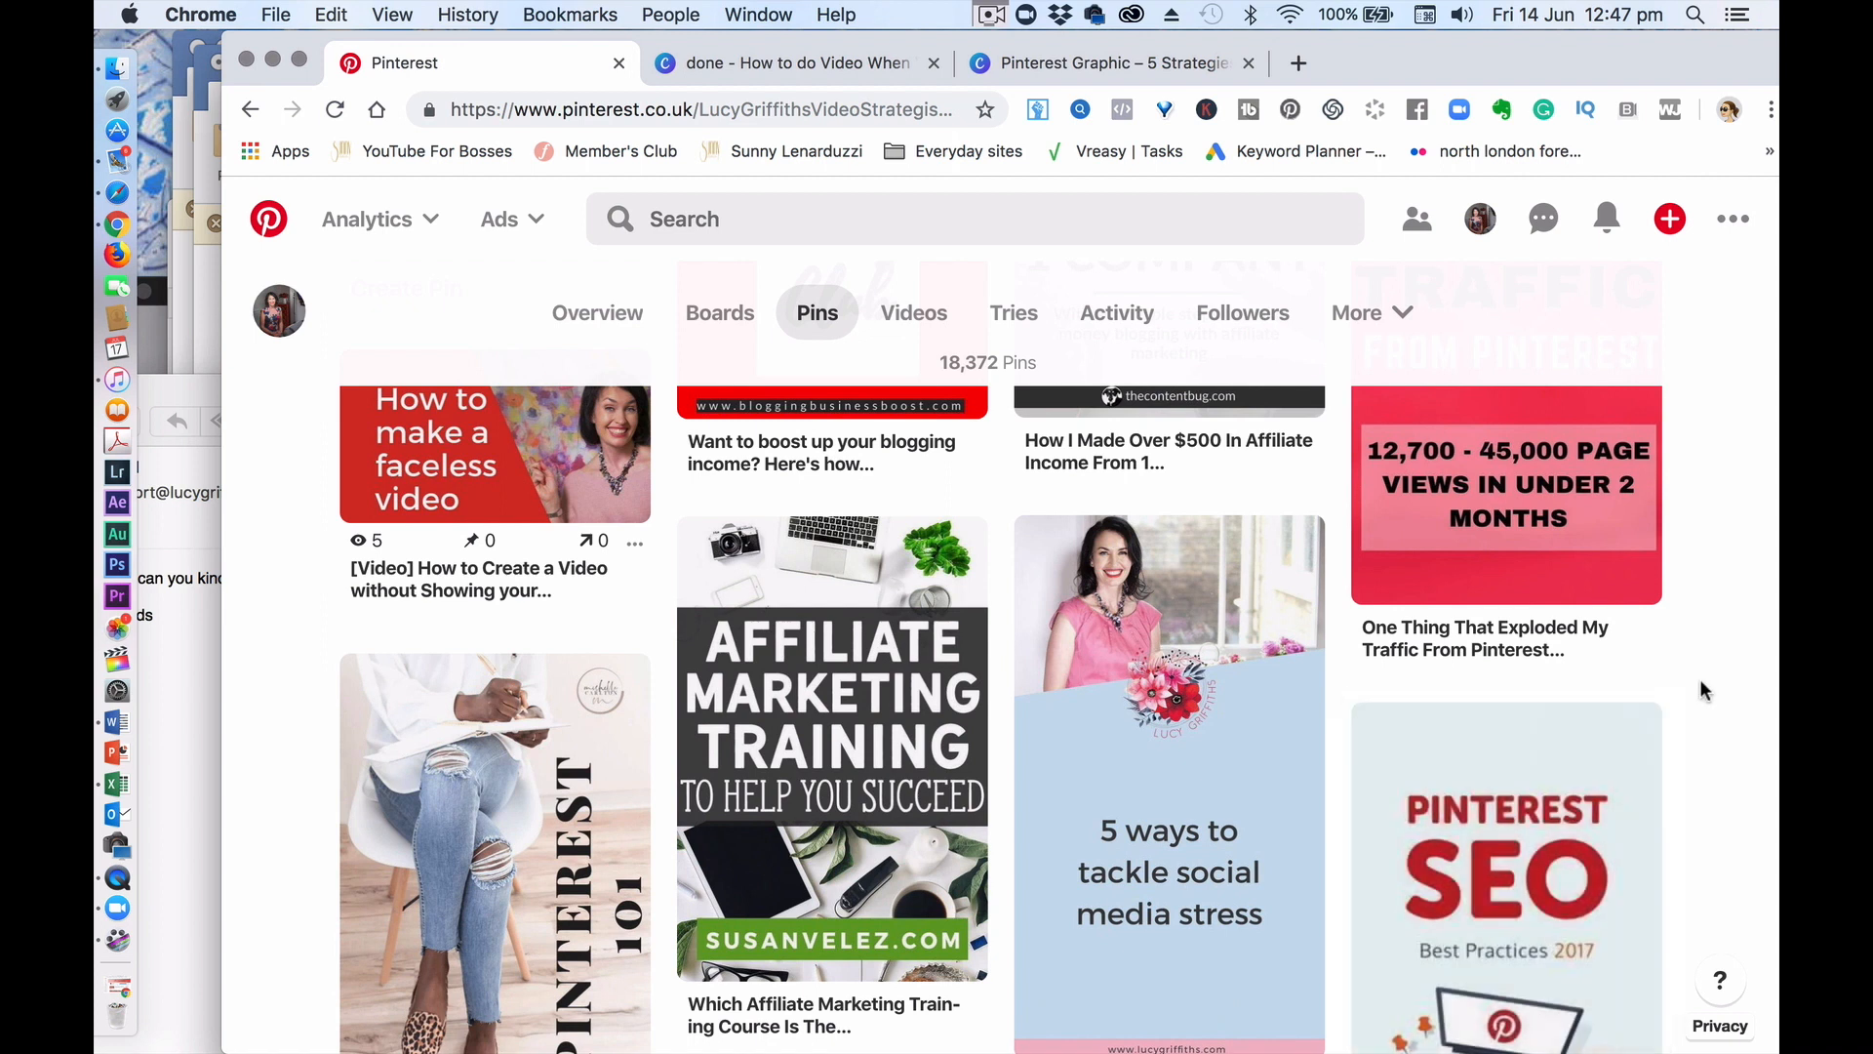
{"action": "scroll", "coordinate": [1707, 691], "scroll_direction": "down", "scroll_amount": 2}
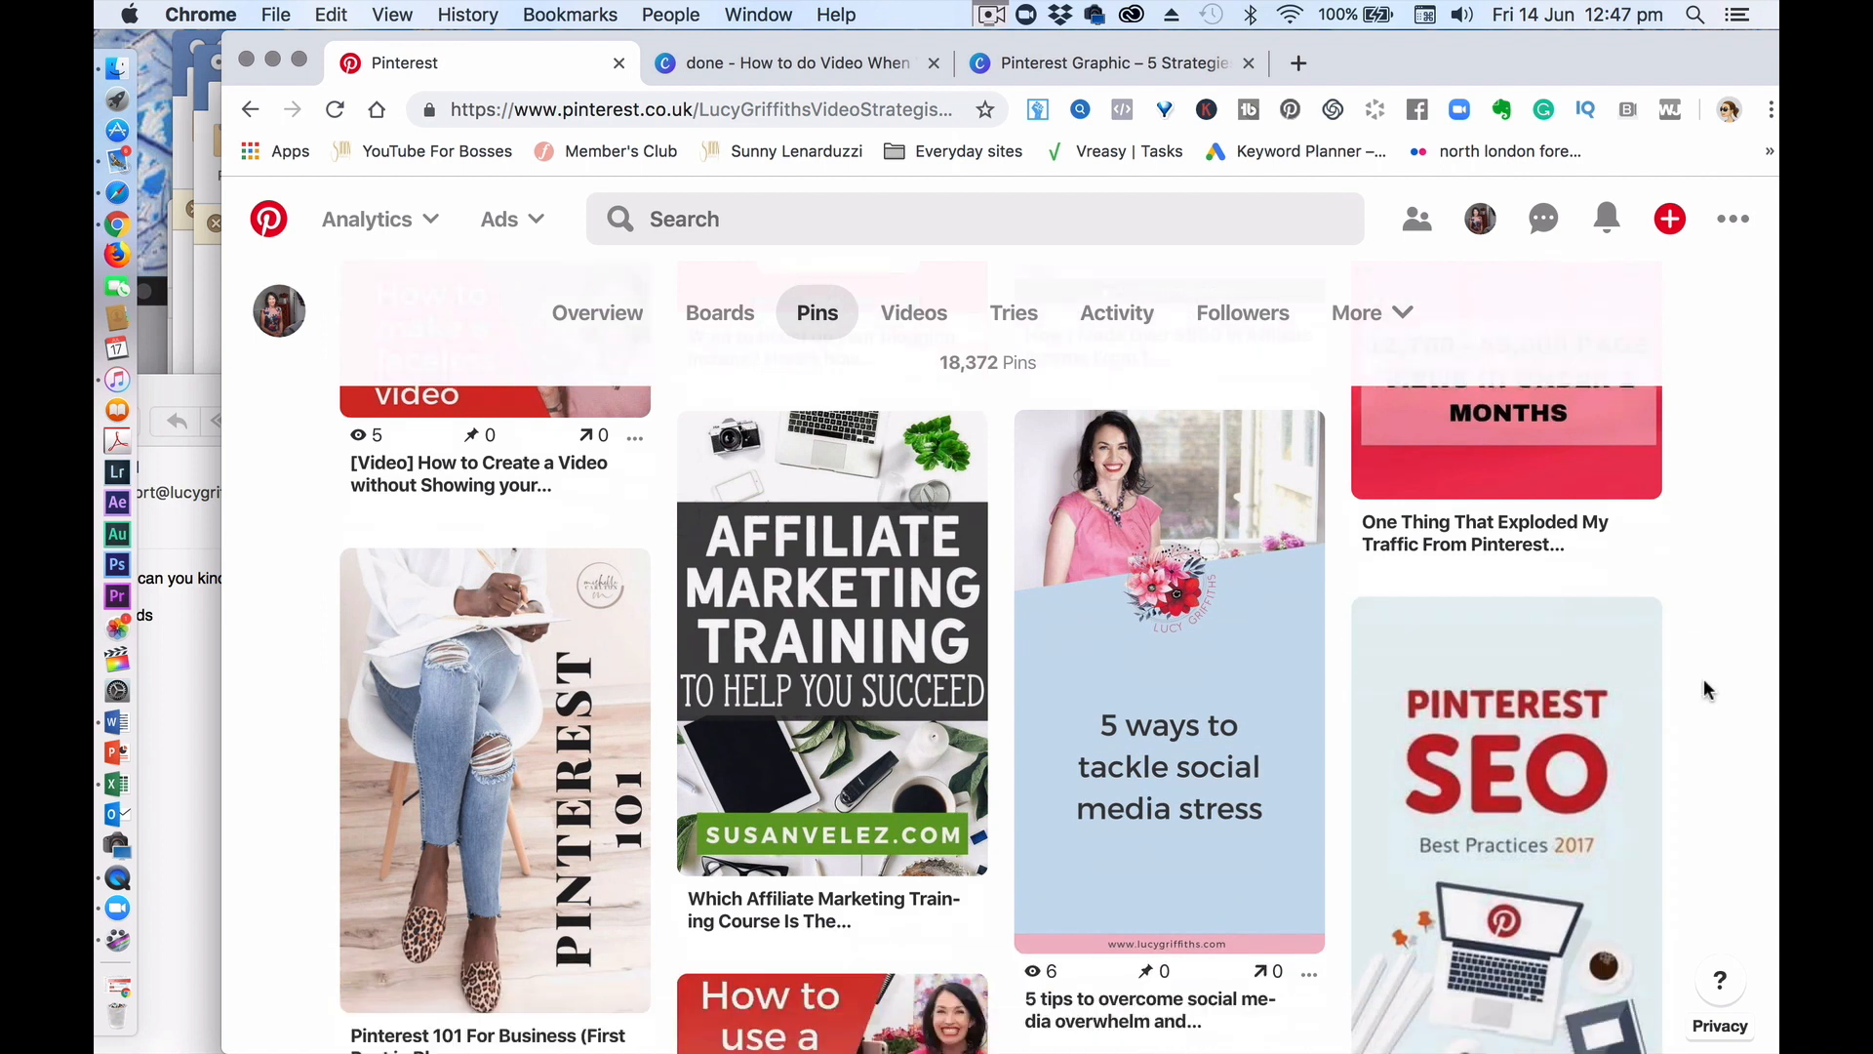